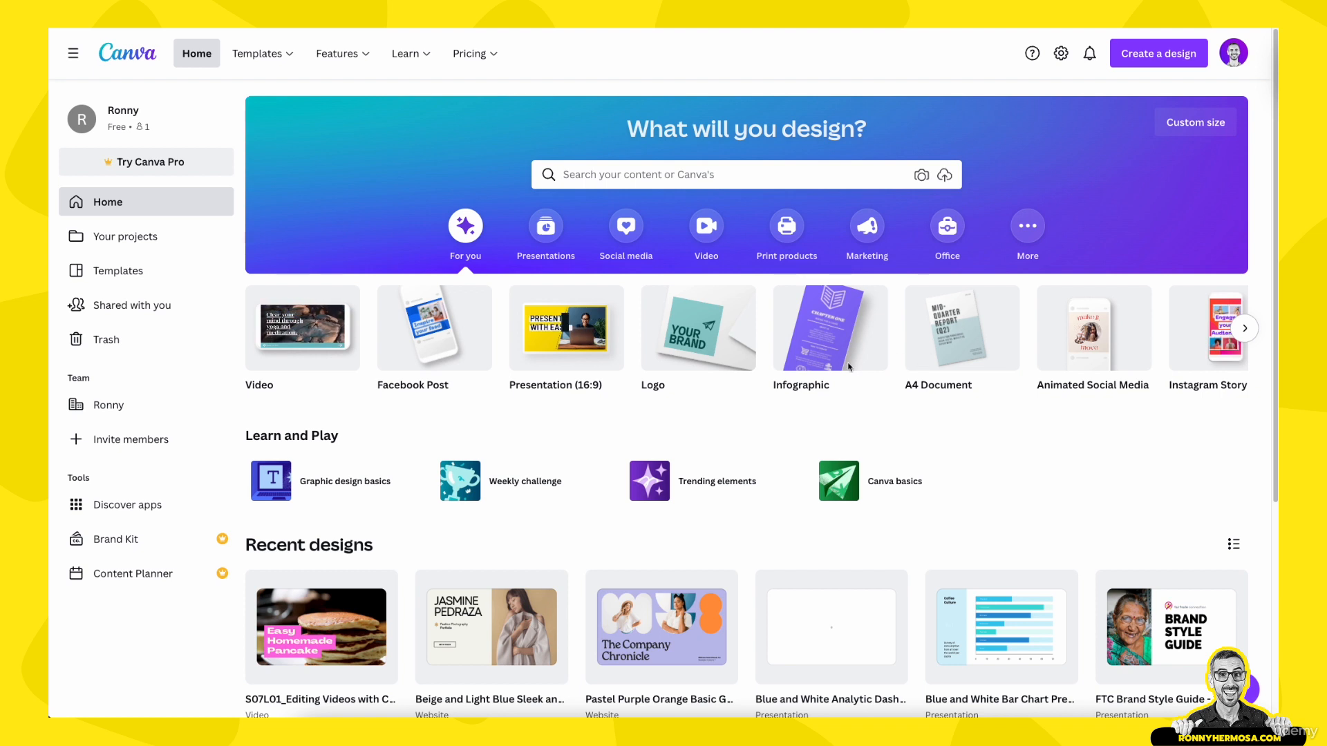
# Step: Browse the video design formats and create a blank Video design at 1920 × 1080 px
pyautogui.scroll(-1, 755, 198)
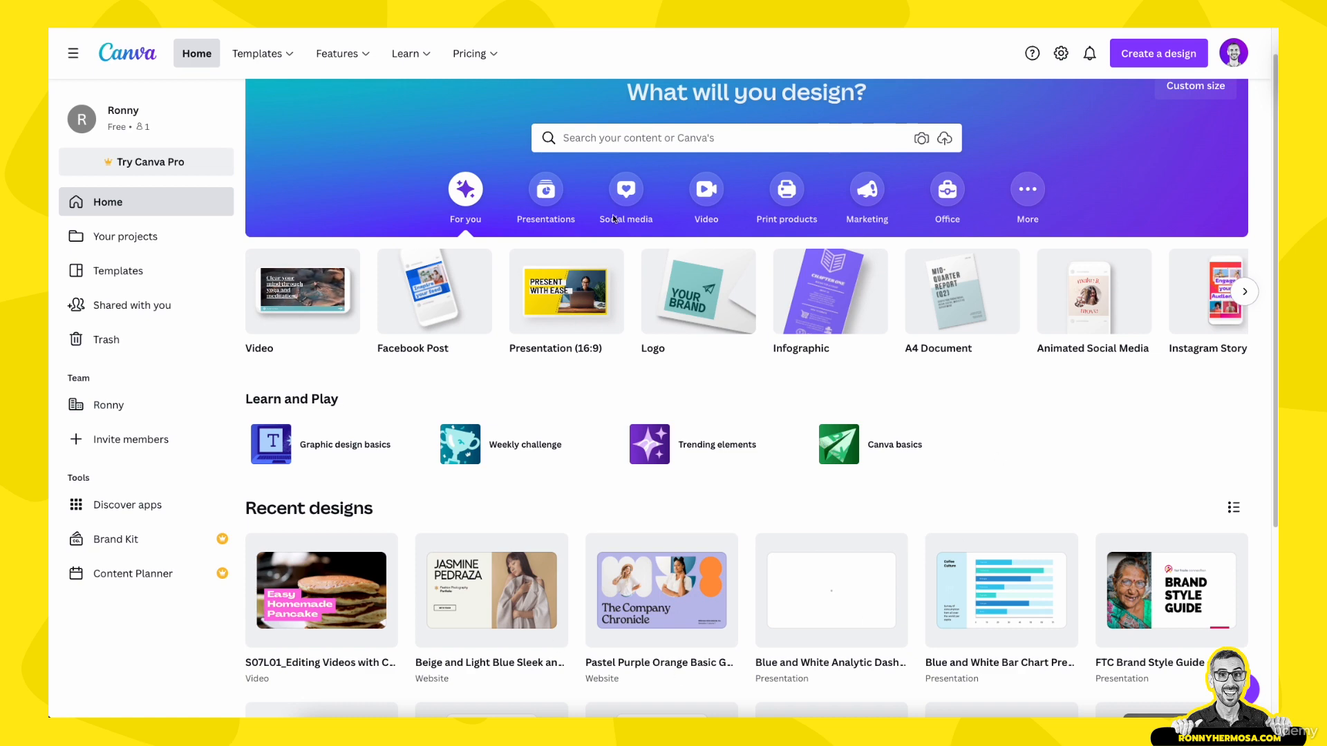
pyautogui.scroll(1, 446, 293)
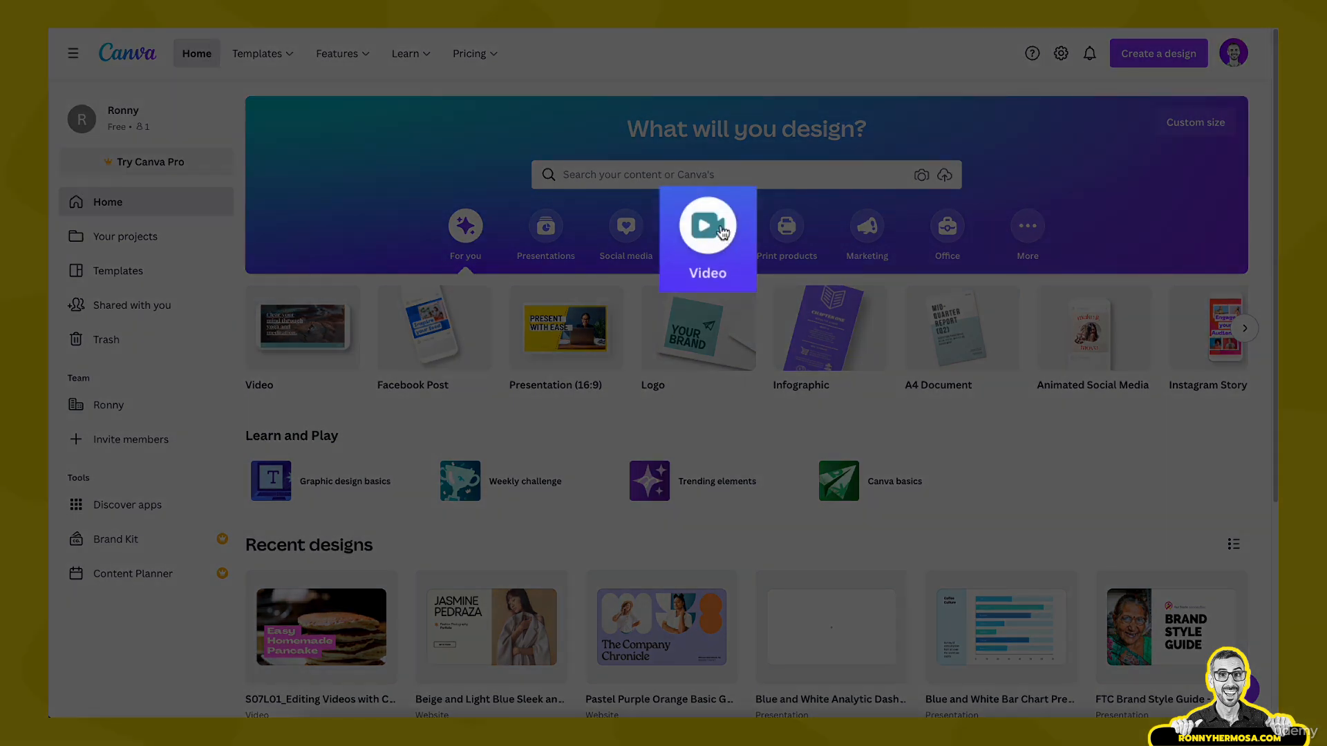
pyautogui.click(706, 227)
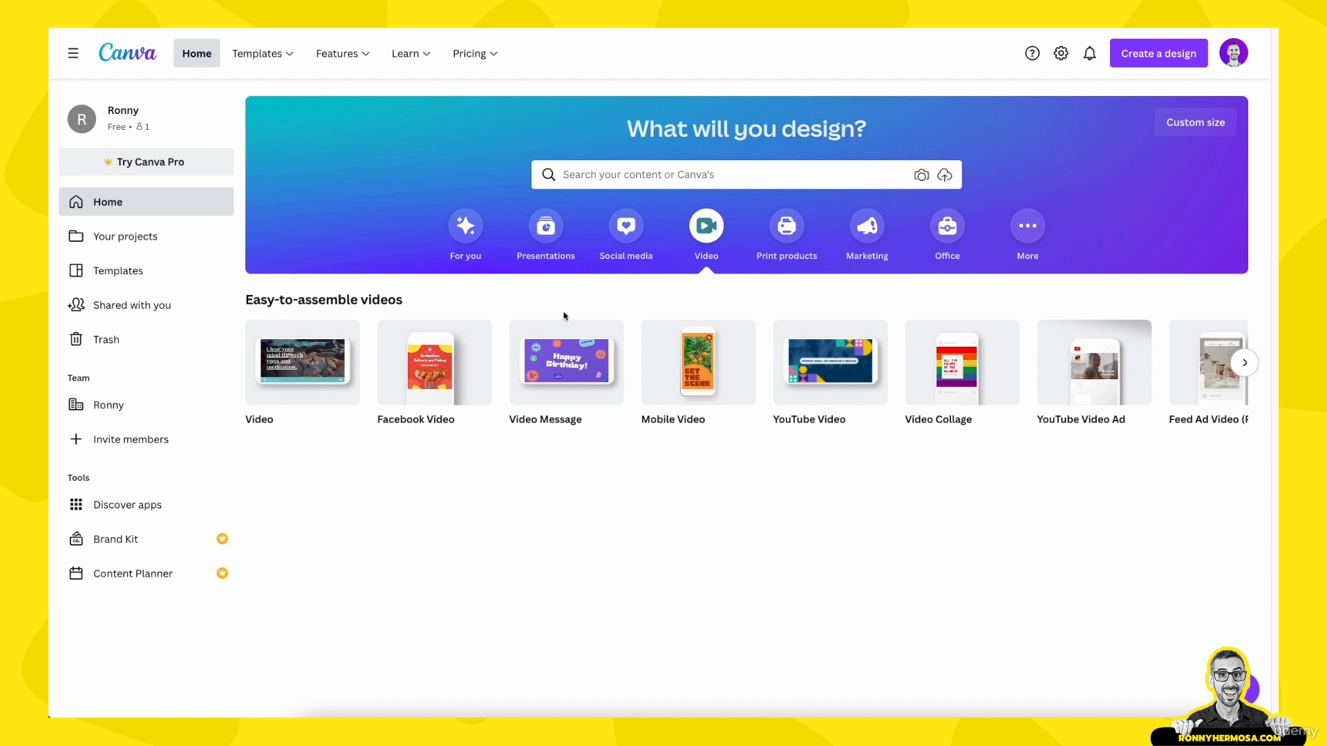
pyautogui.moveTo(308, 370)
pyautogui.moveTo(403, 382)
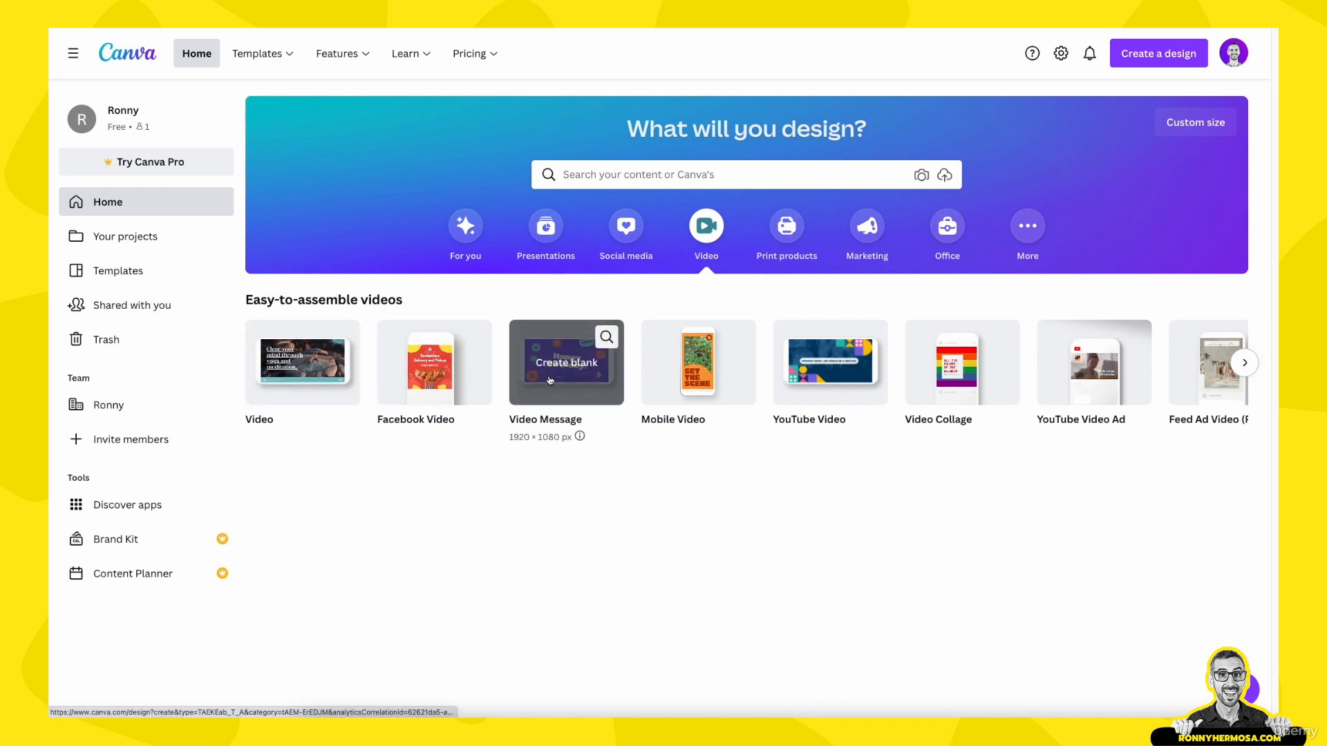
pyautogui.moveTo(663, 386)
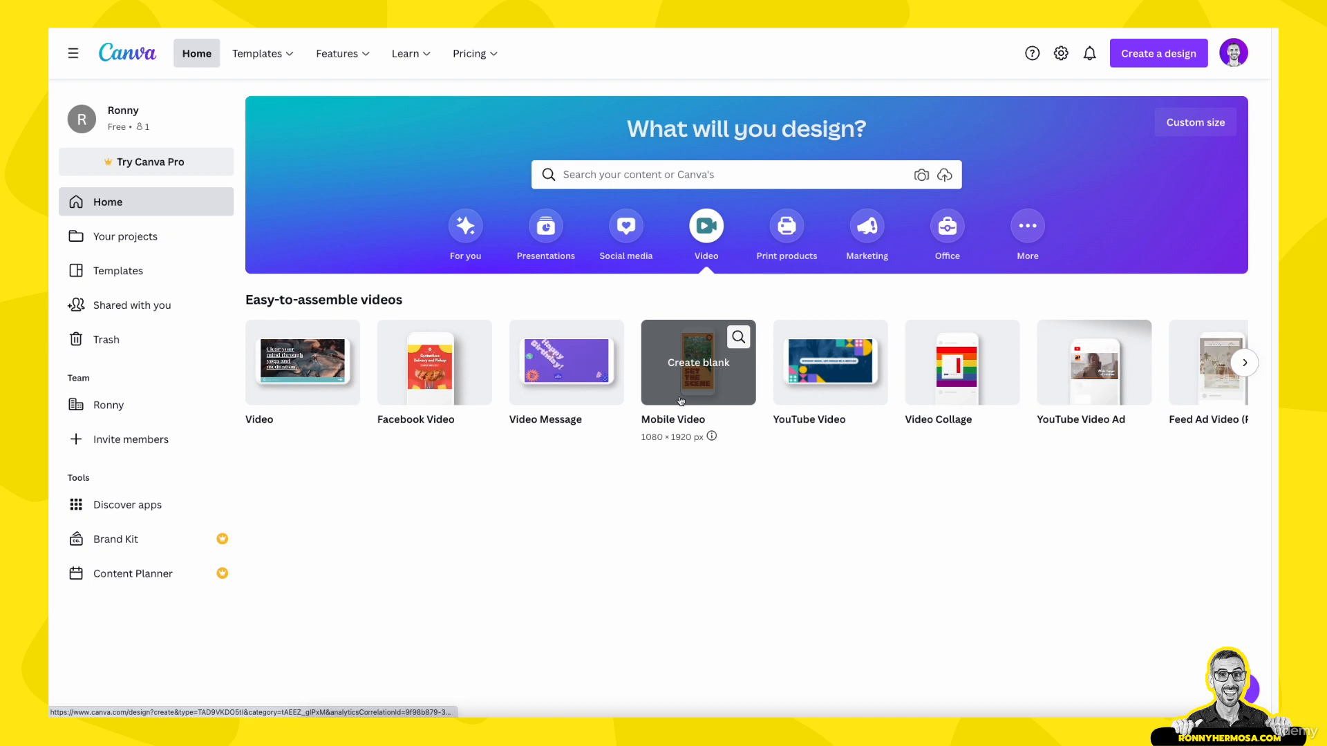
pyautogui.click(1244, 364)
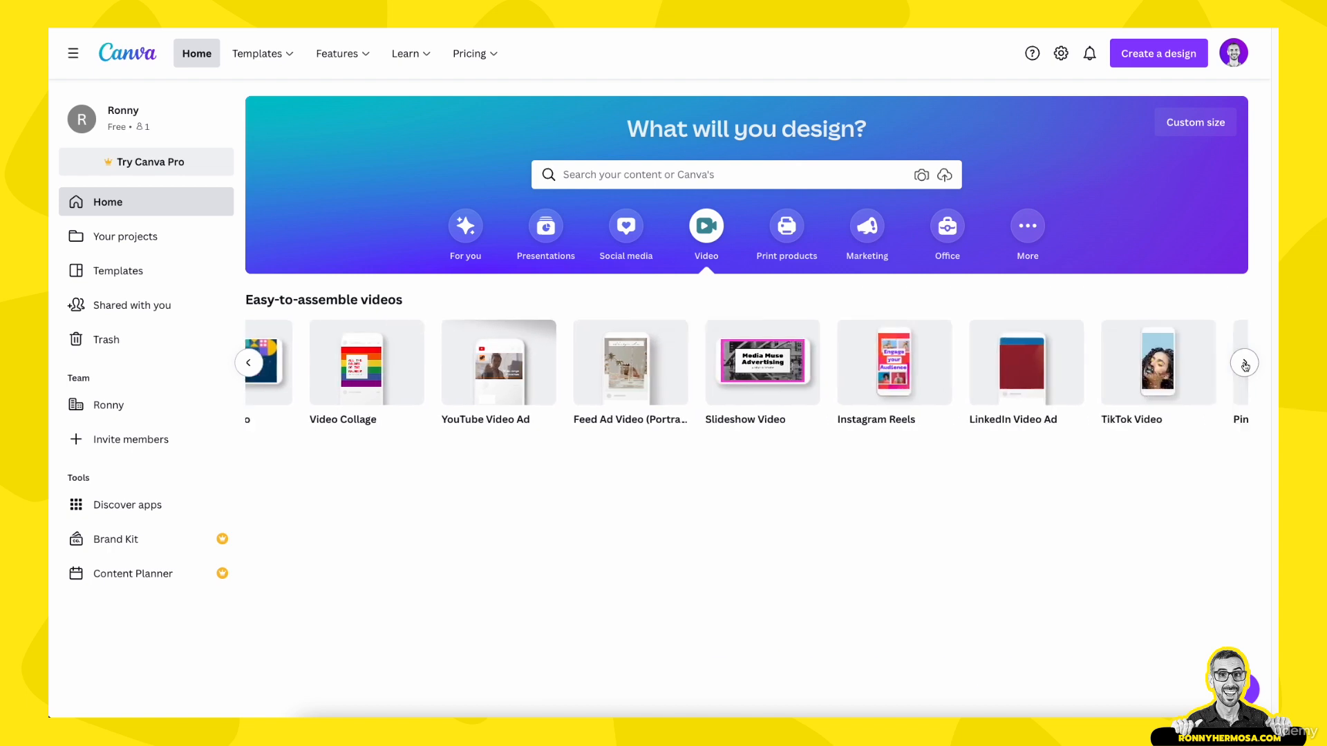
pyautogui.click(249, 363)
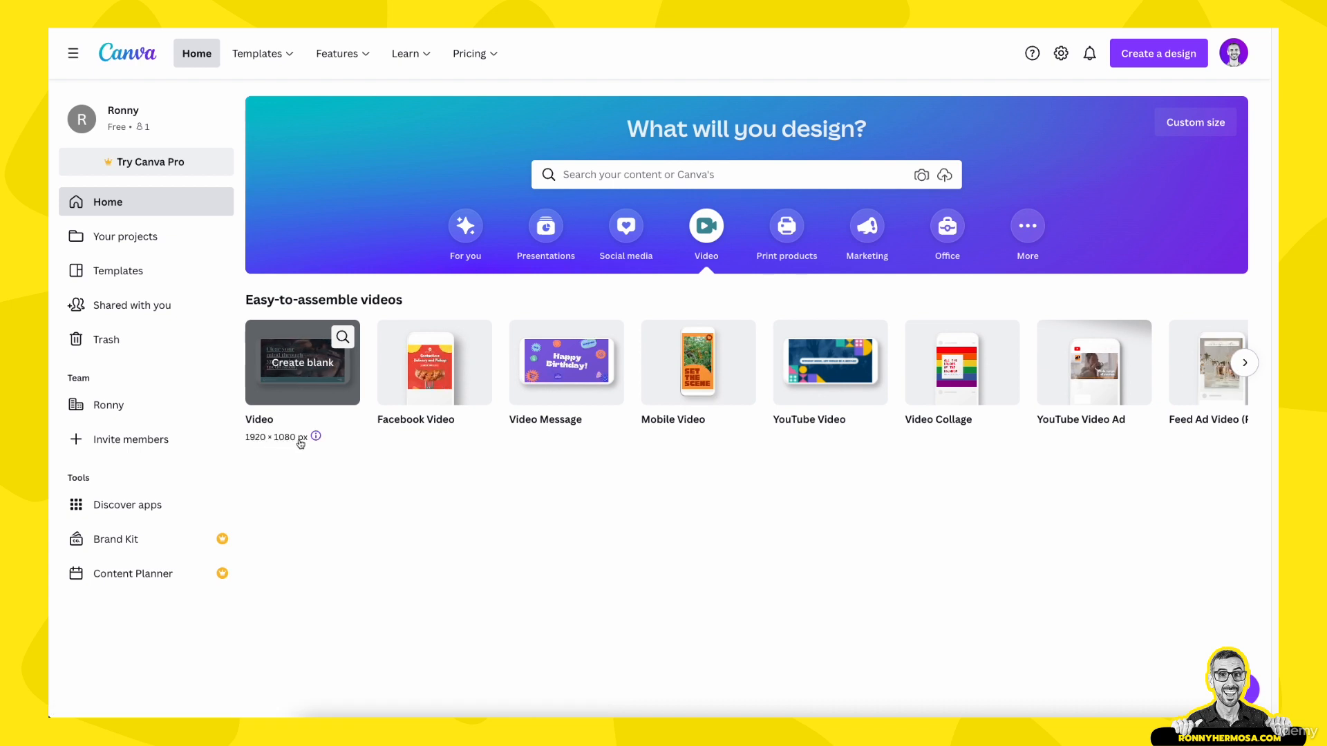
pyautogui.click(310, 385)
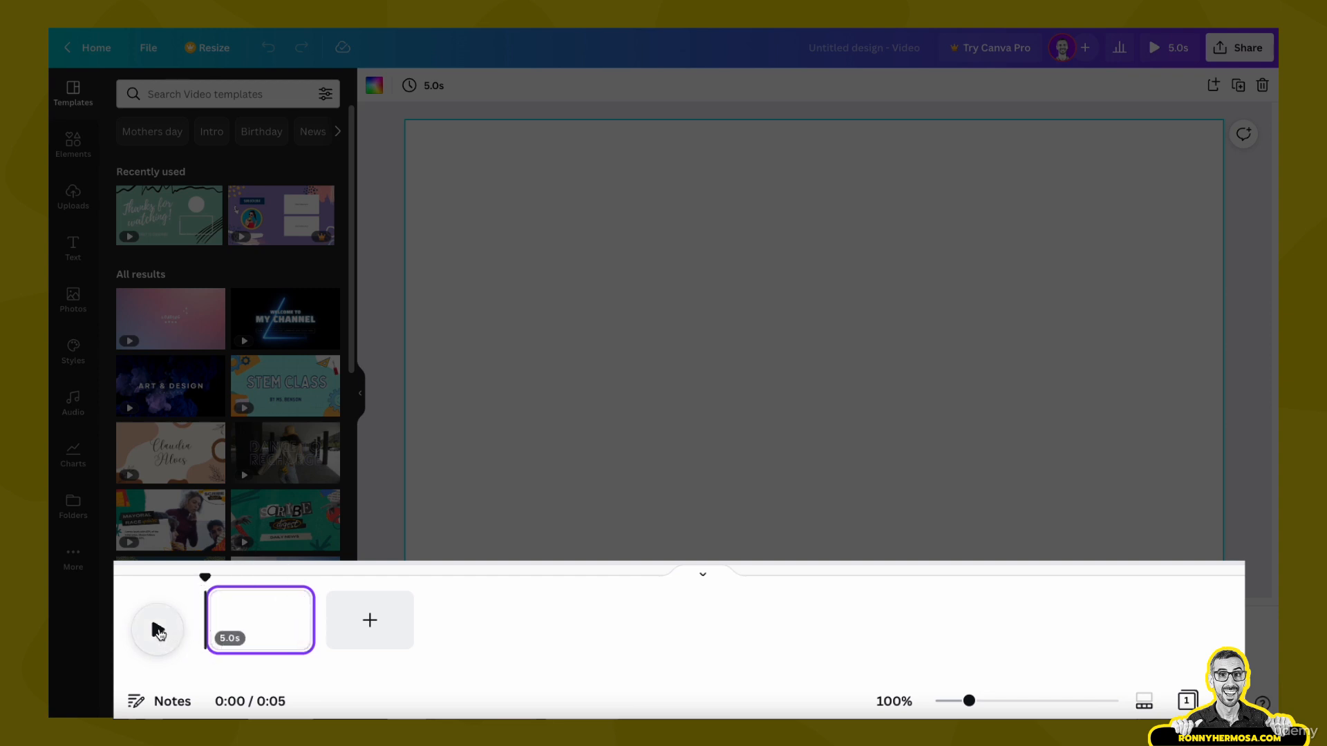
# Step: Play and pause the empty 5-second page twice to see the playhead move along the timeline
pyautogui.click(158, 631)
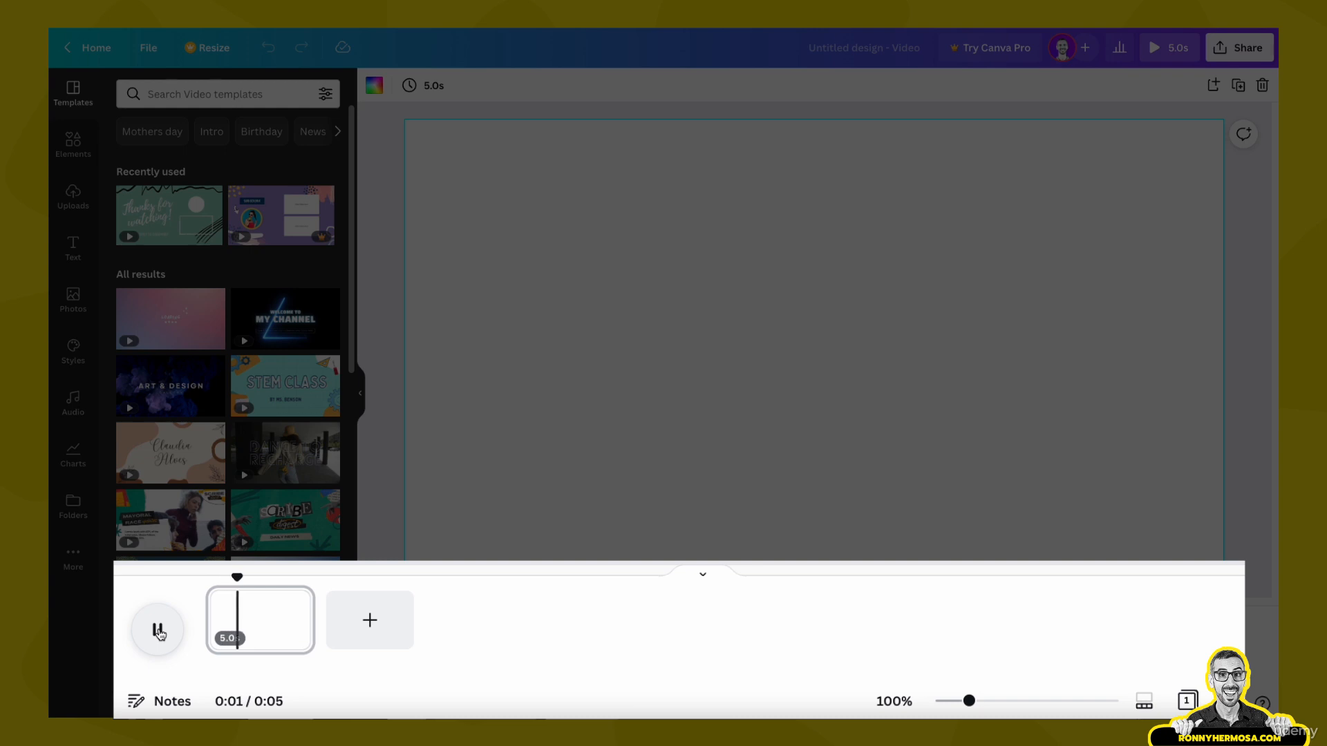
pyautogui.click(158, 632)
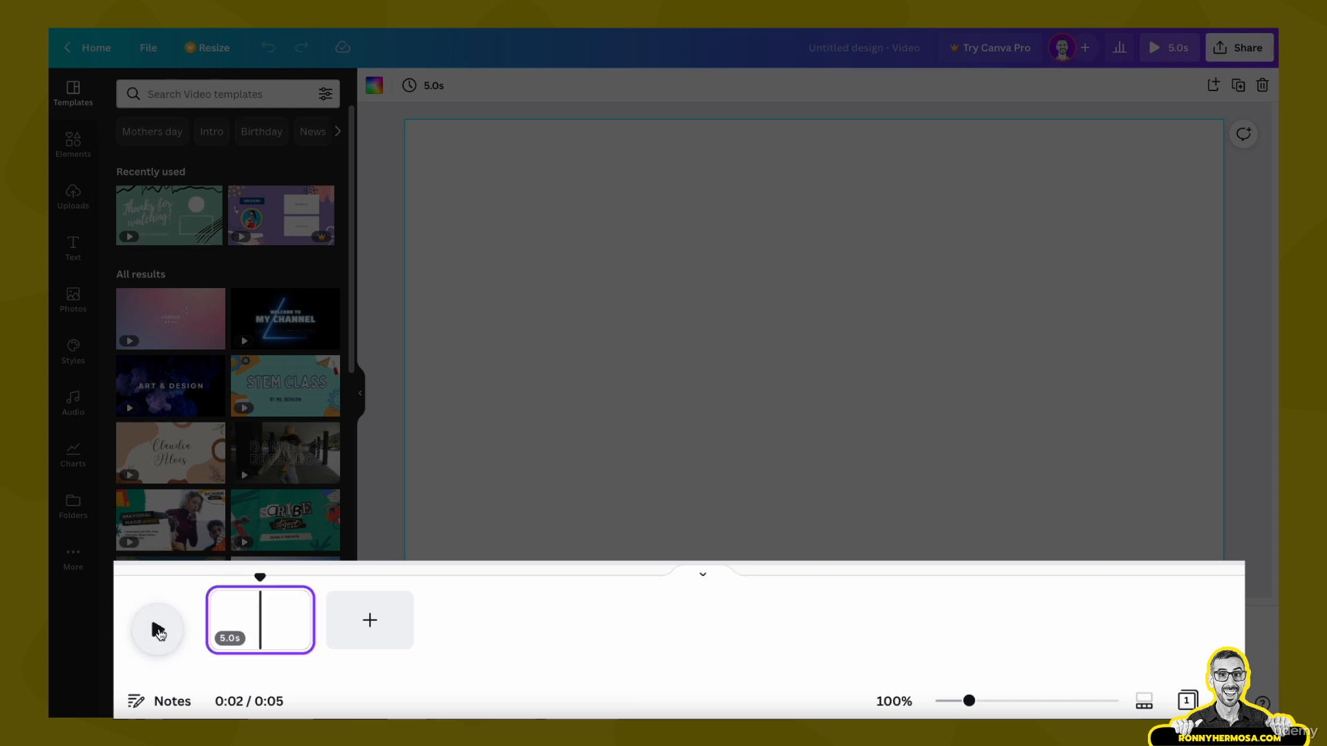
pyautogui.click(159, 632)
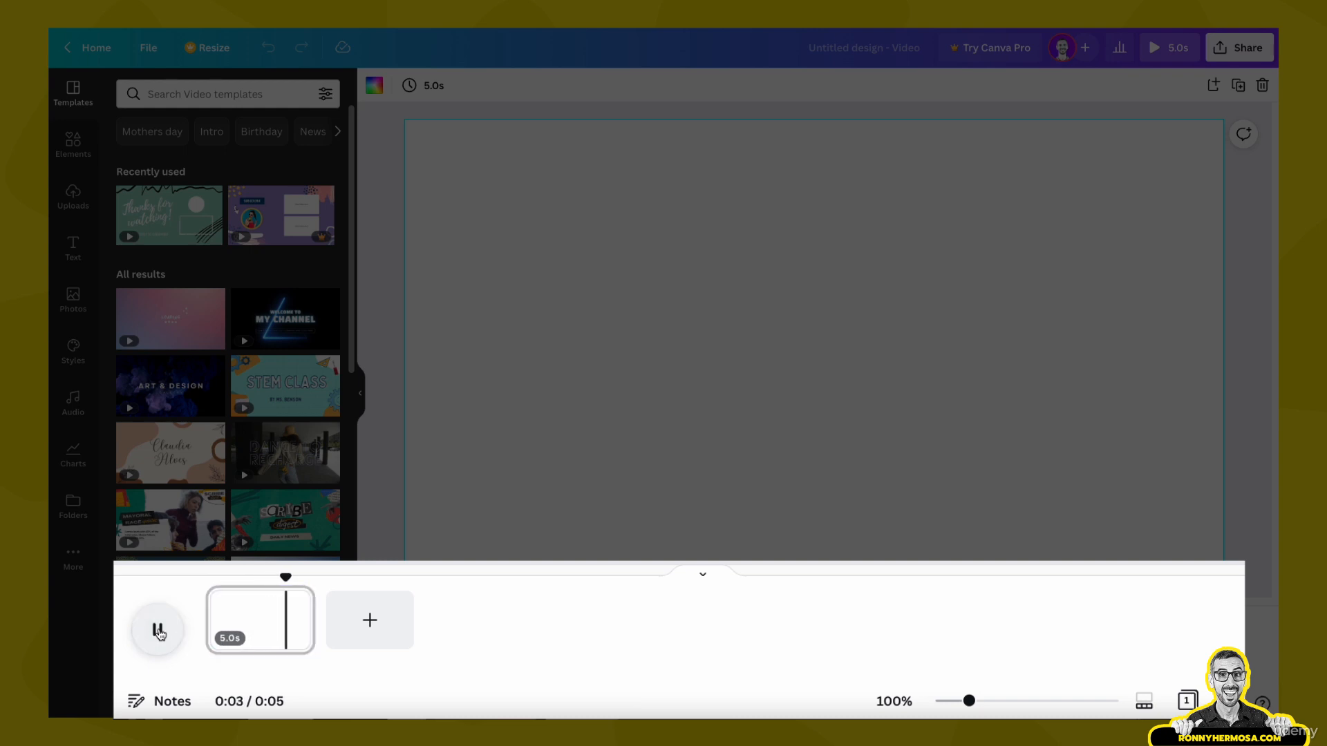
pyautogui.click(158, 632)
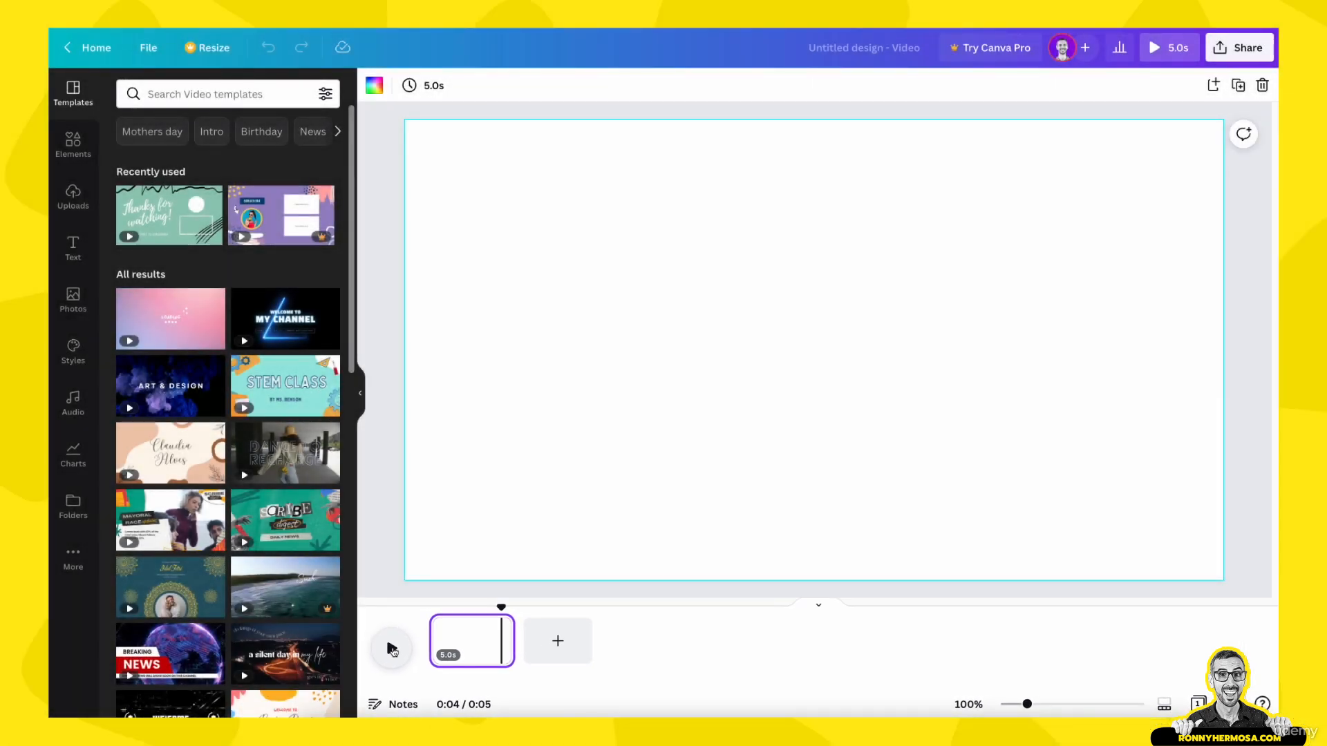
pyautogui.click(398, 565)
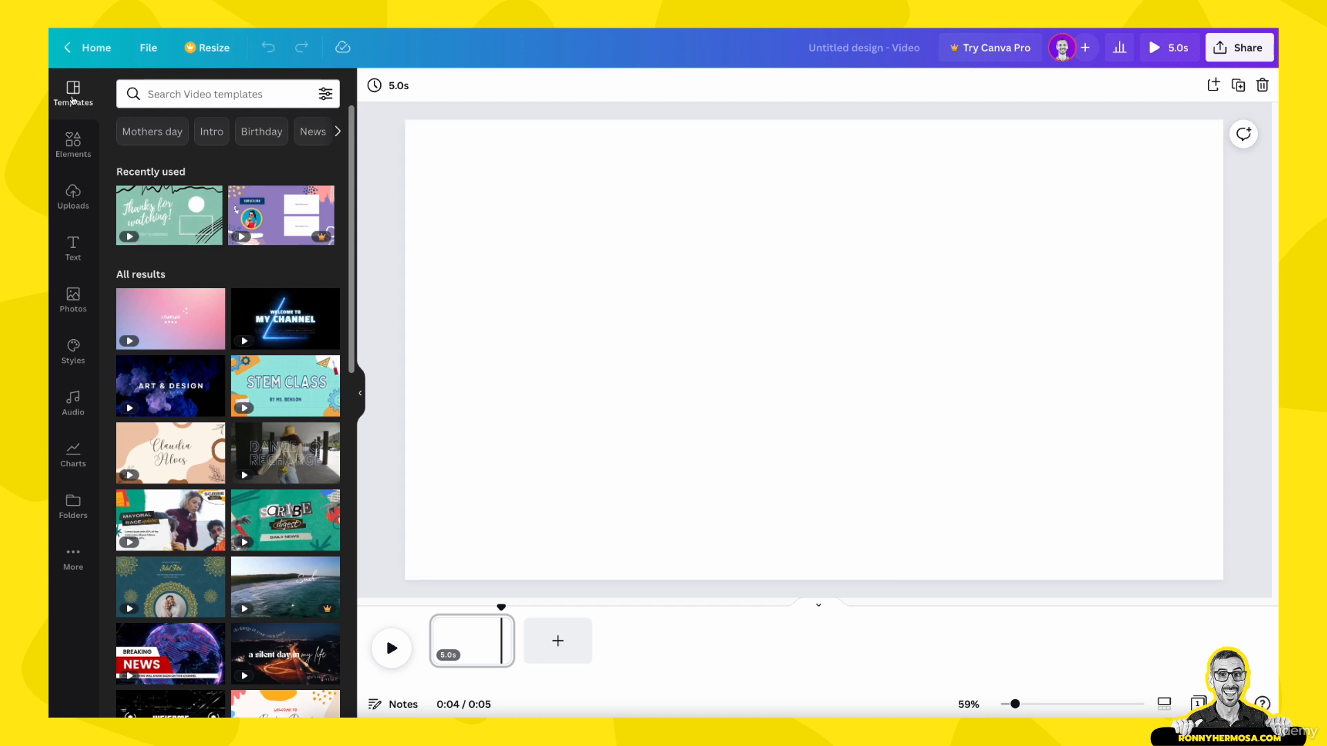
# Step: Look through the video templates and filter them by the Food category
pyautogui.scroll(-5, 221, 333)
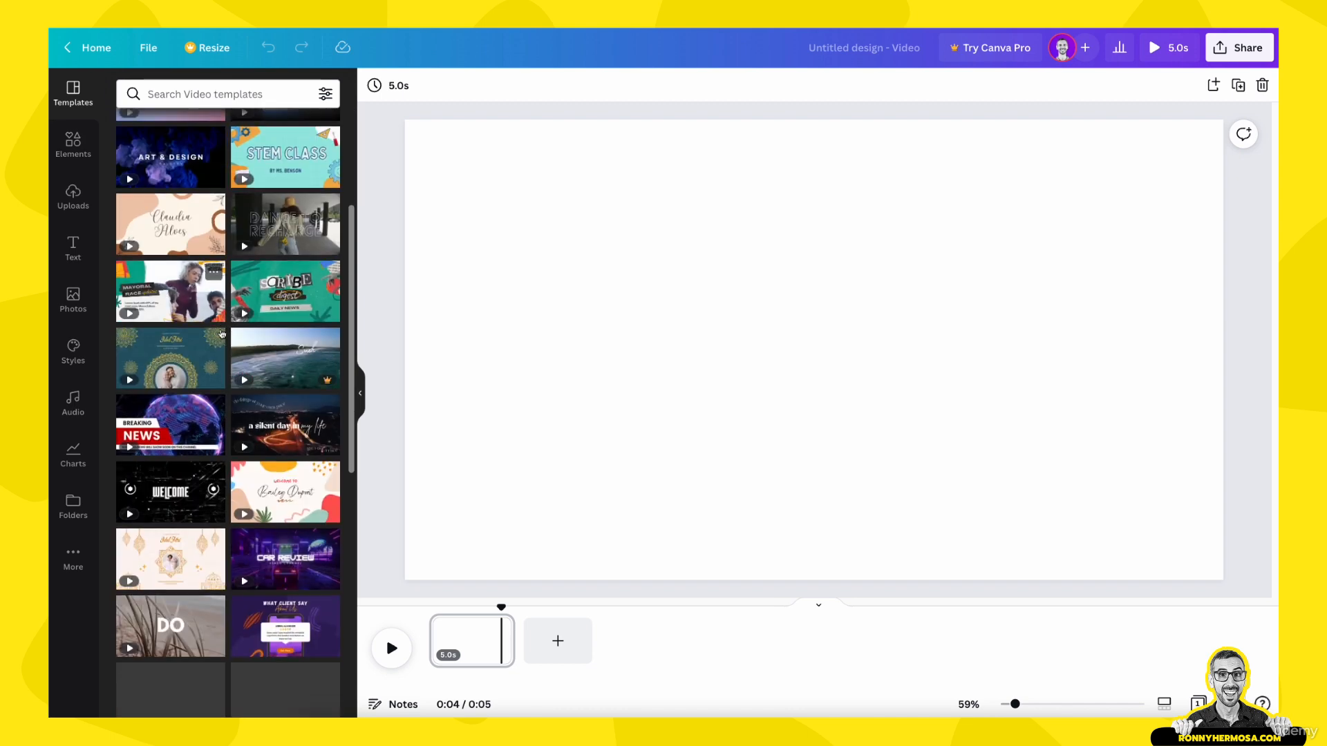
pyautogui.scroll(-5, 221, 334)
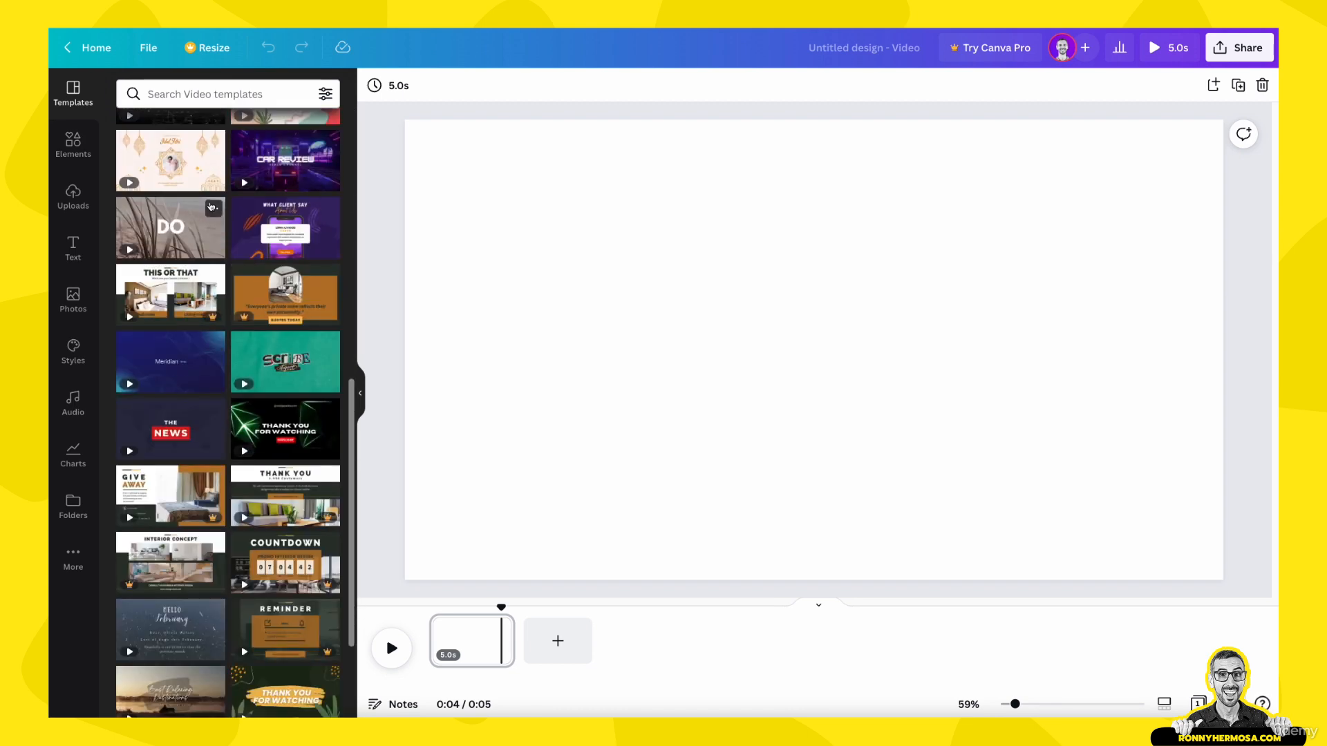
pyautogui.scroll(8, 245, 296)
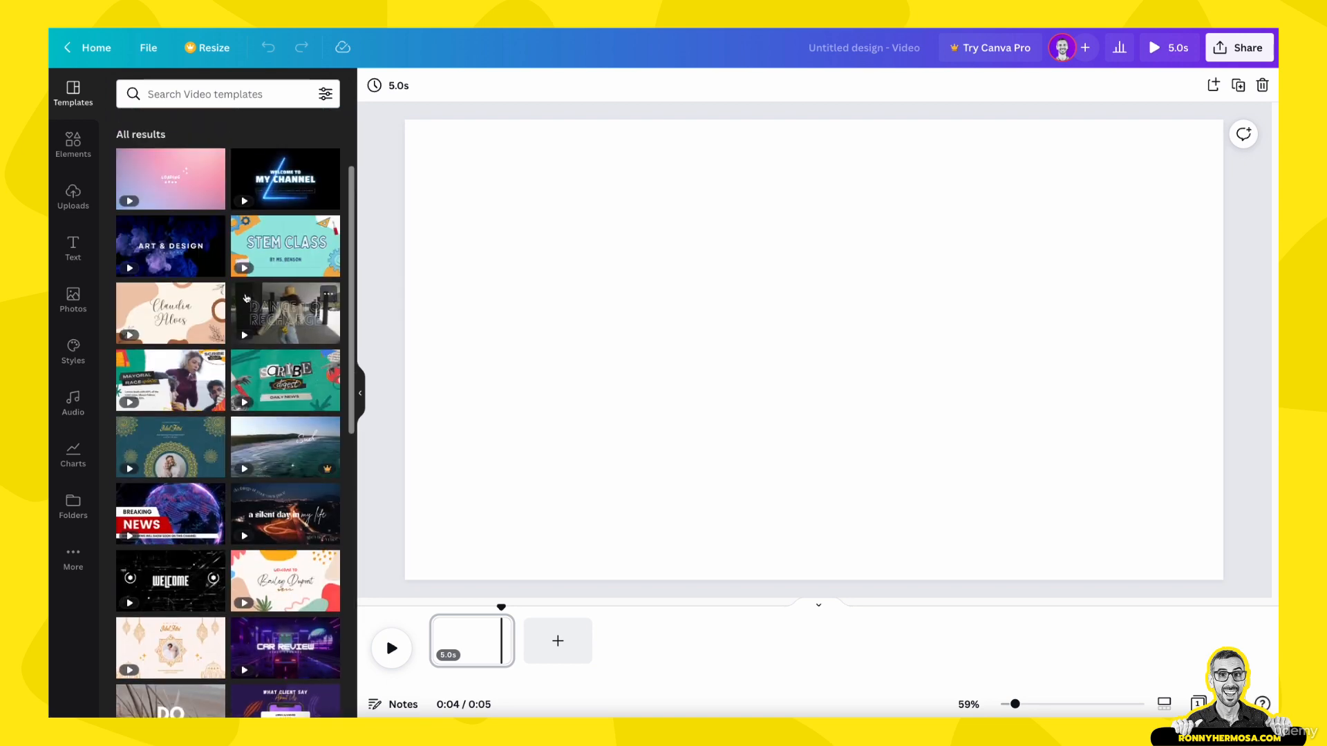
pyautogui.scroll(1, 246, 297)
pyautogui.scroll(2, 247, 299)
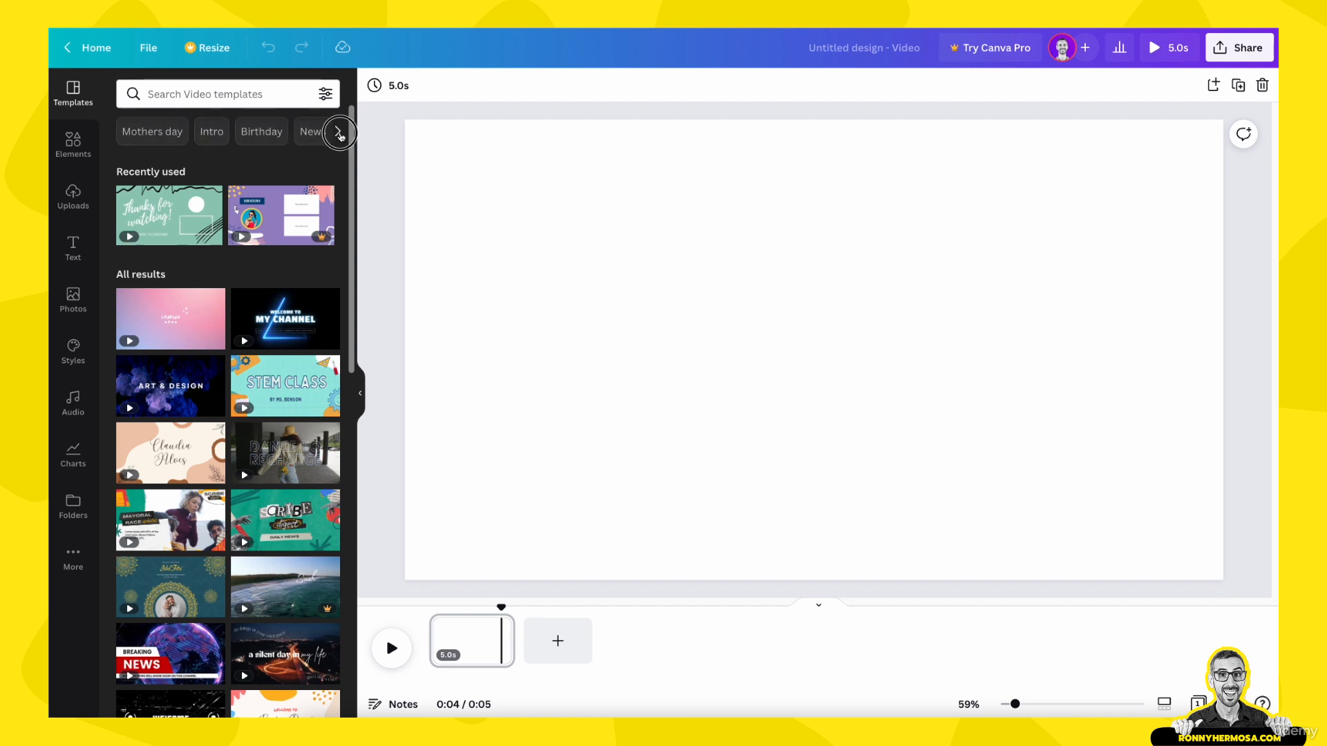
pyautogui.click(338, 133)
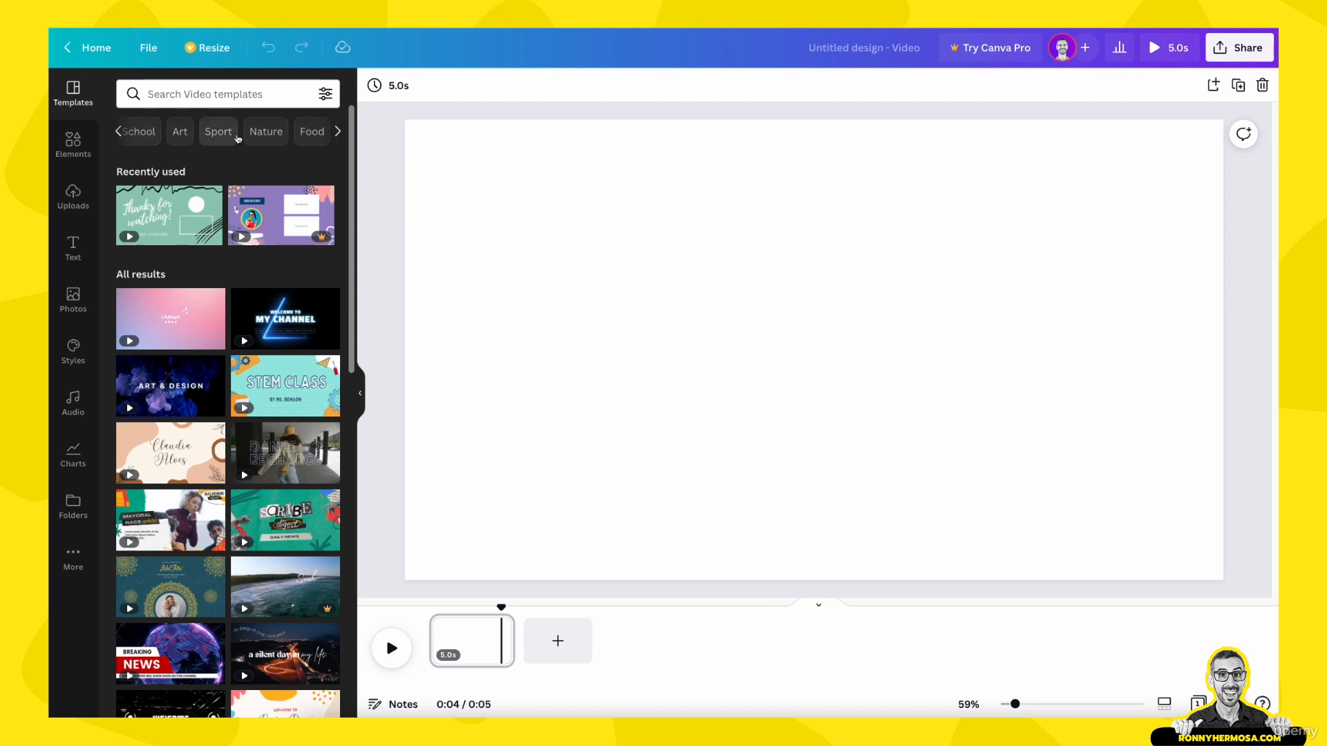
pyautogui.click(312, 131)
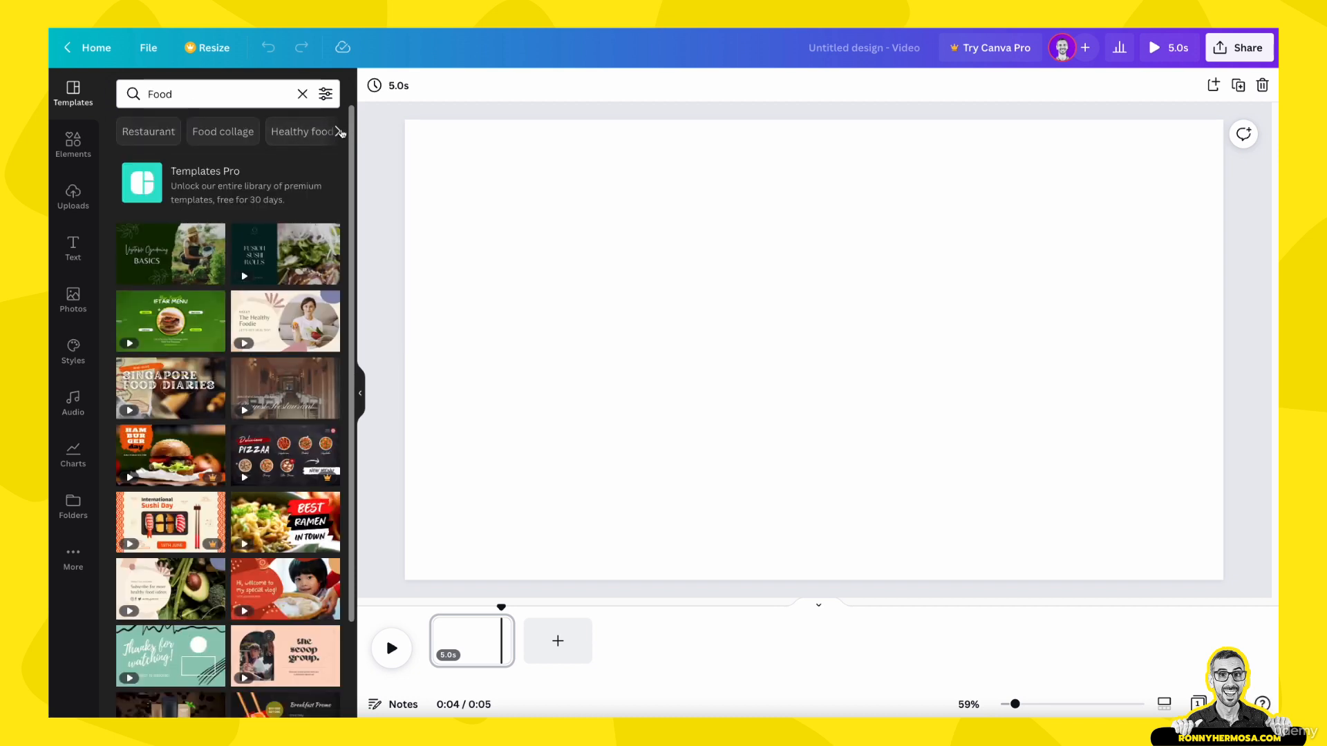
# Step: Narrow the templates to Pizza and apply all 9 pages of the Red and Cream Structured Blocks Pizza How To Food 16:9 Video template
pyautogui.click(337, 131)
pyautogui.click(338, 132)
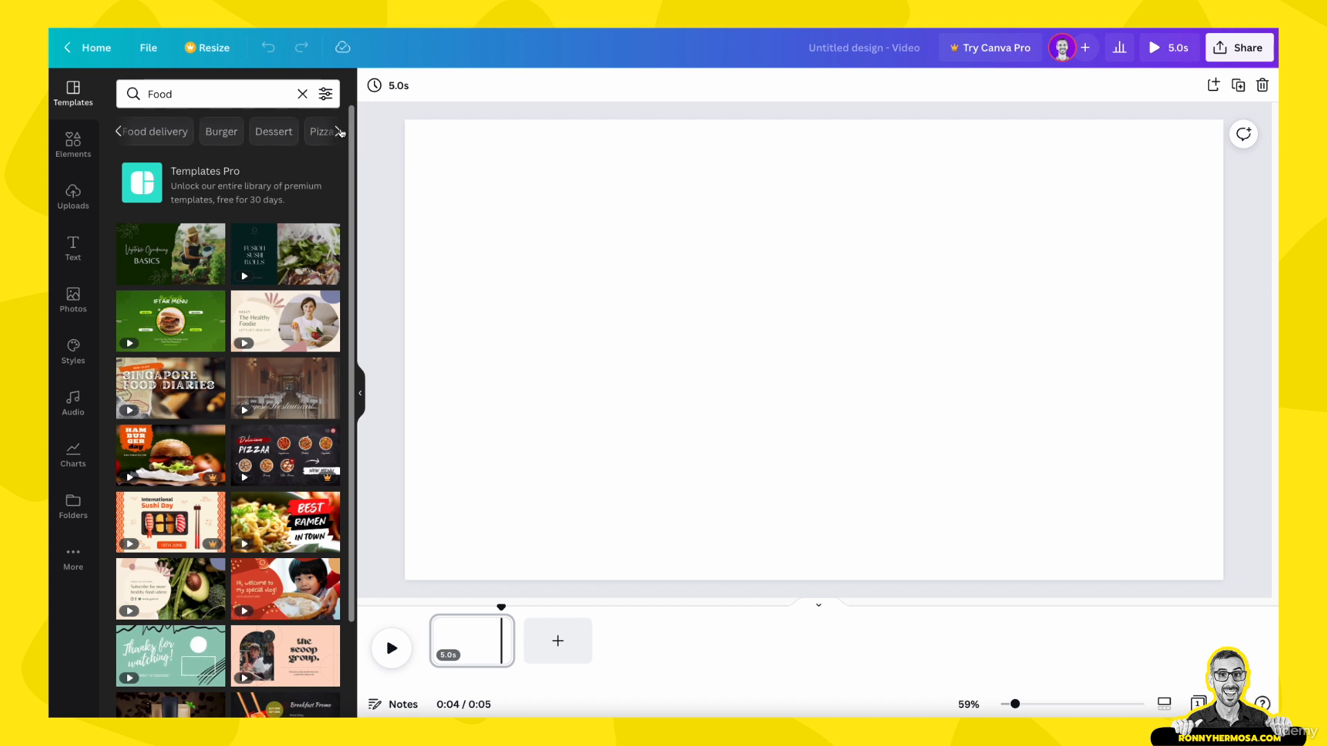
pyautogui.click(319, 131)
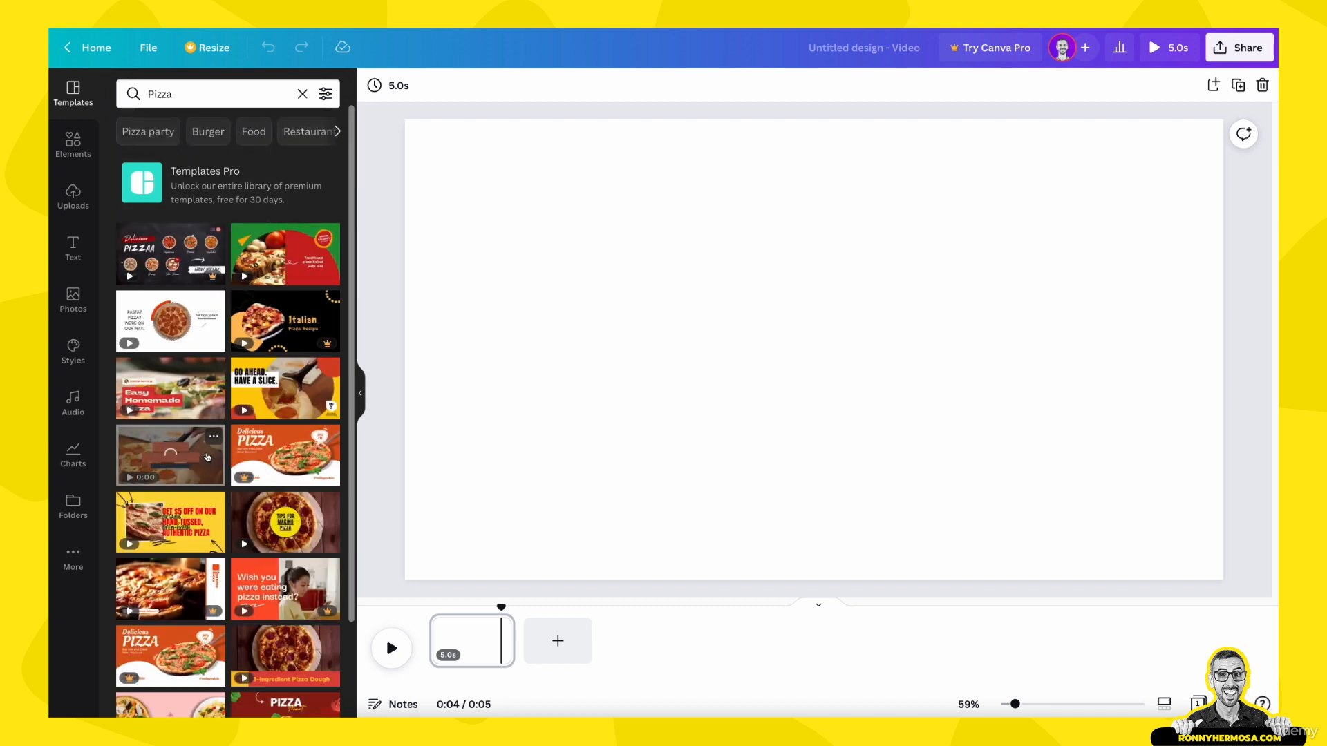
pyautogui.click(177, 380)
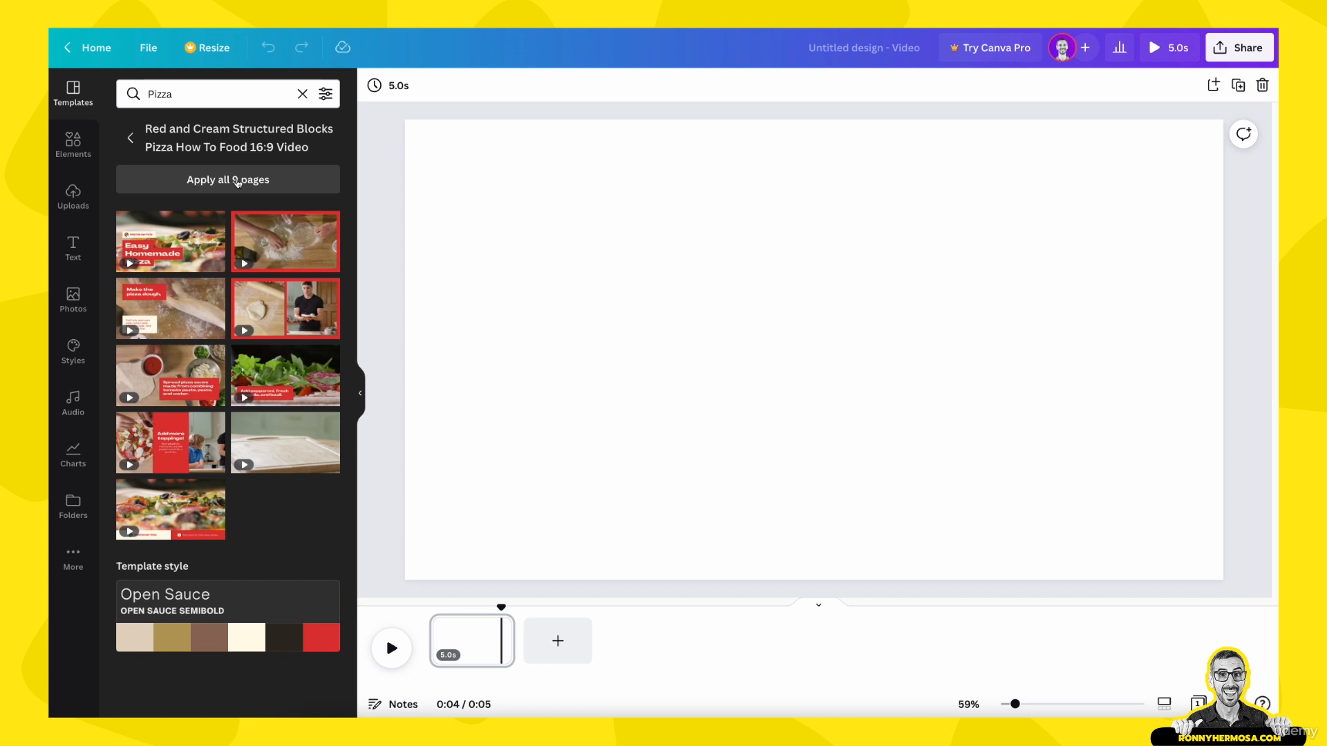
pyautogui.click(237, 181)
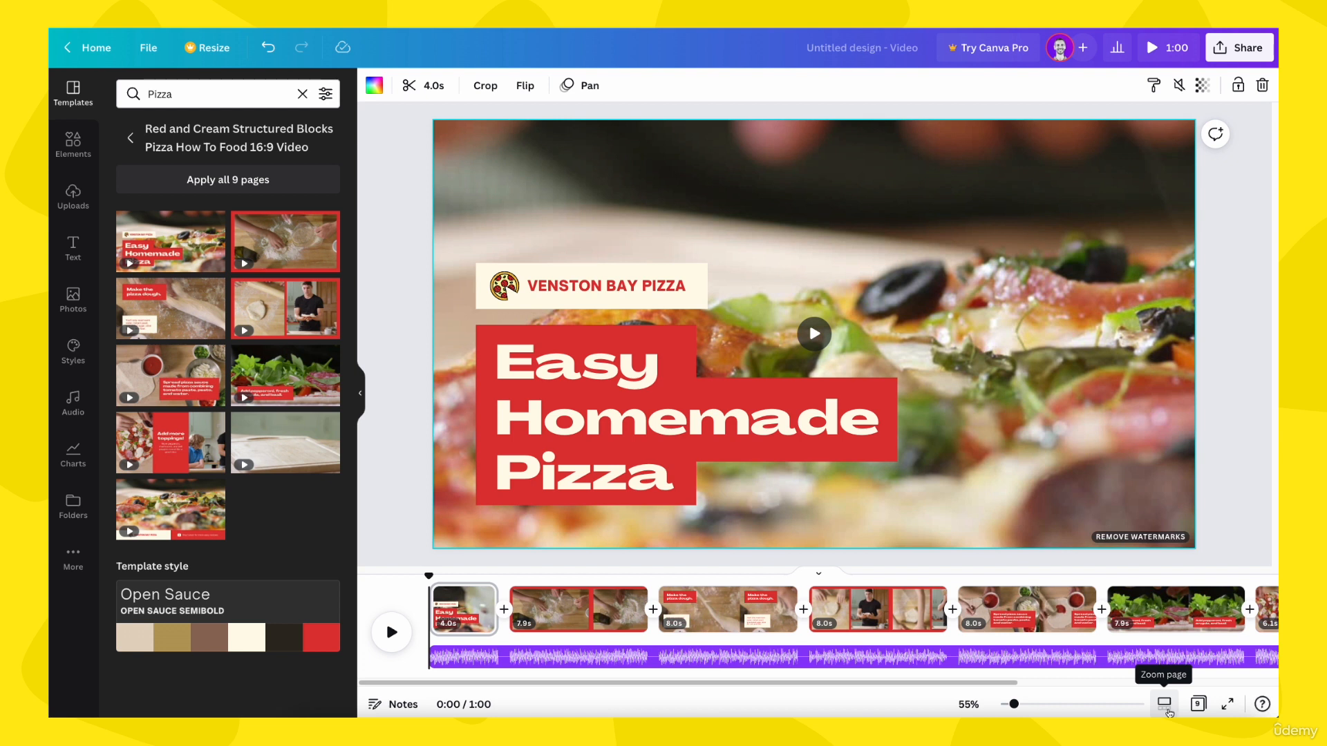
# Step: Review the applied pizza video by playing its opening, moving the playhead to 0:25 and inspecting both clips on page 4
pyautogui.moveTo(985, 685); pyautogui.dragTo(1242, 674)
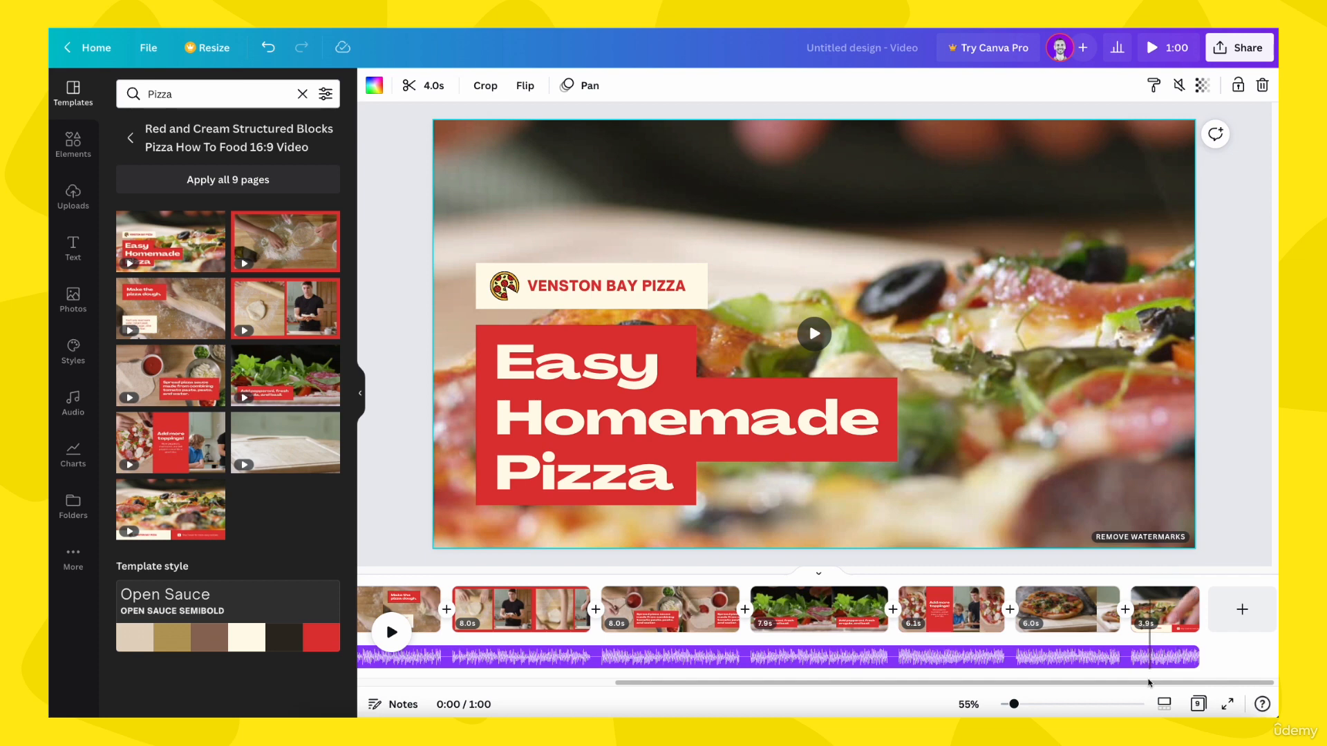
pyautogui.moveTo(1094, 683); pyautogui.dragTo(858, 686)
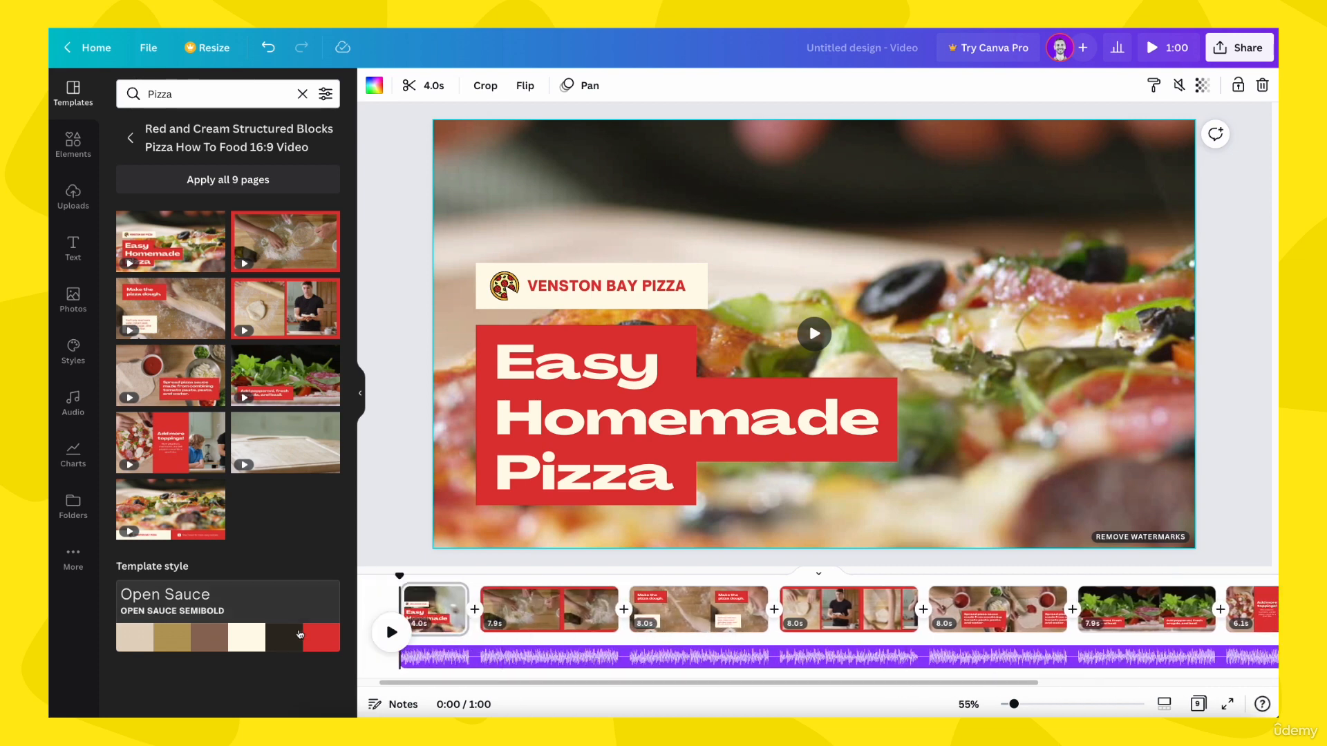
pyautogui.click(391, 632)
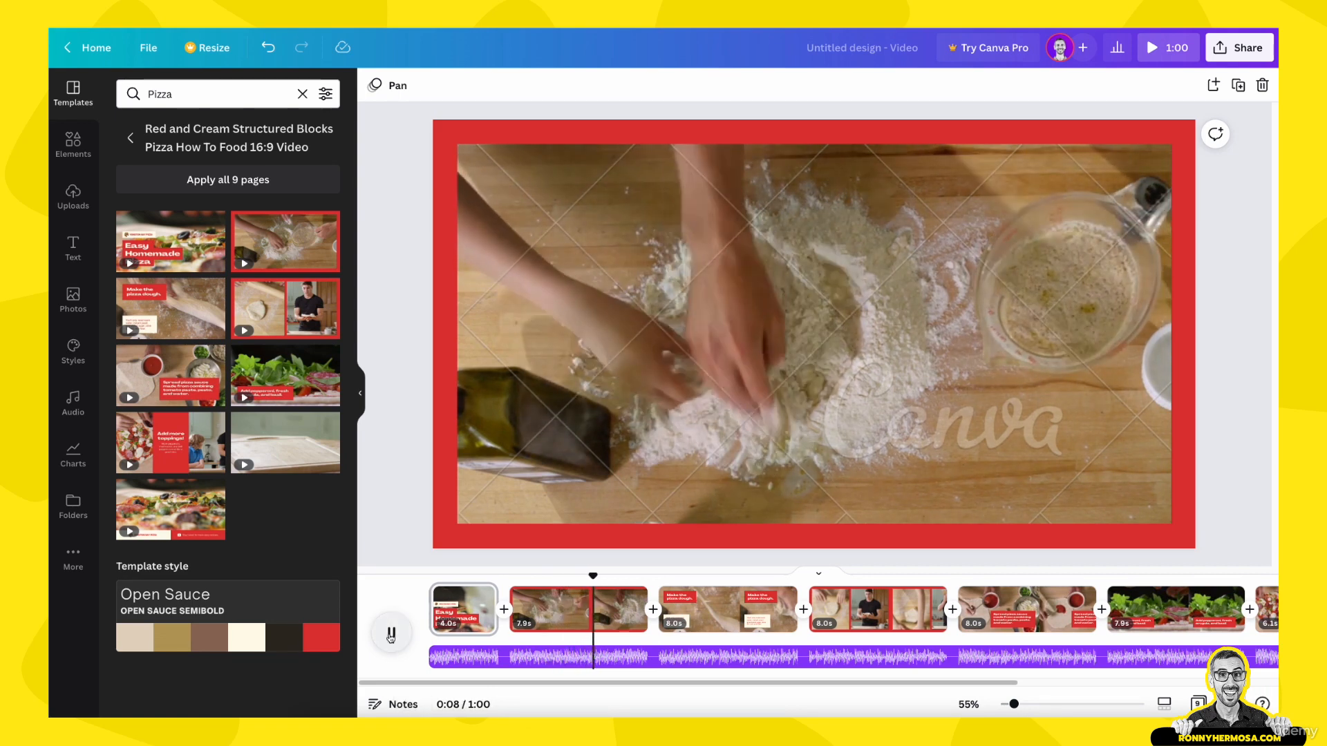
pyautogui.click(389, 629)
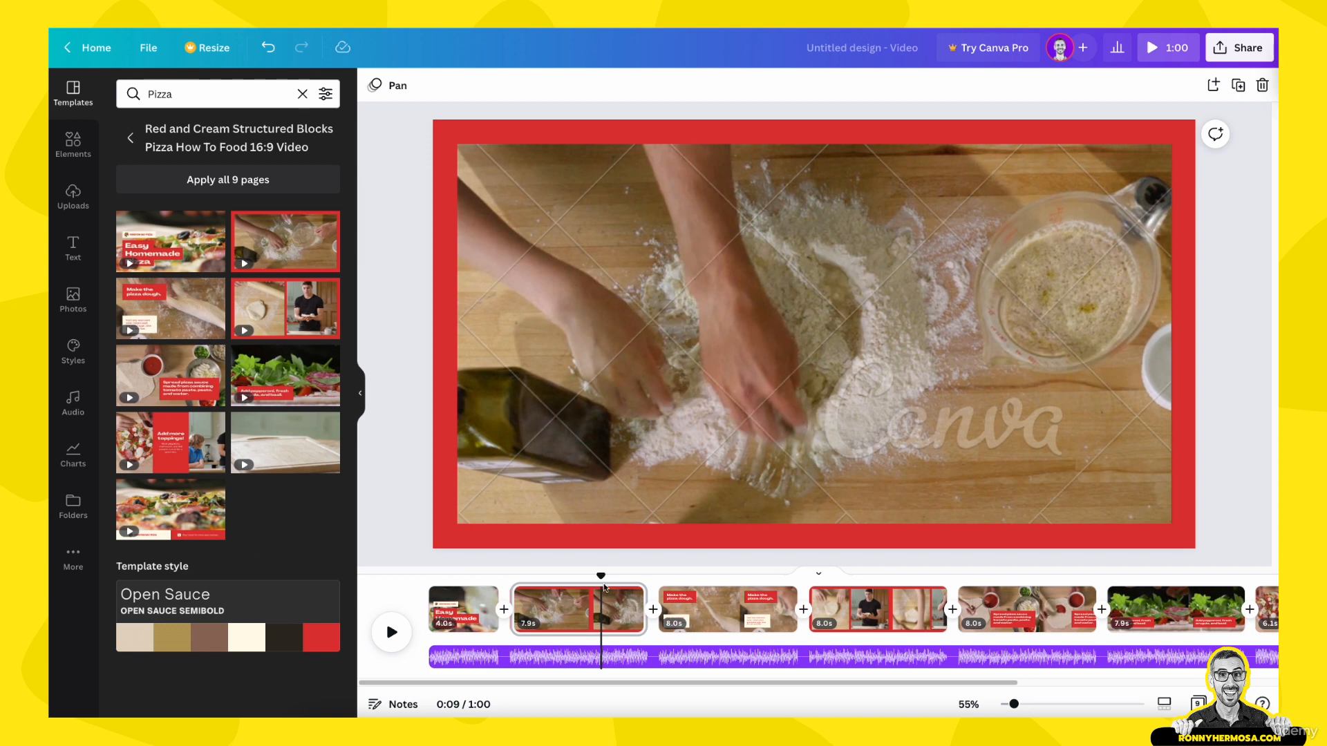
pyautogui.moveTo(601, 577); pyautogui.dragTo(909, 576)
pyautogui.click(724, 451)
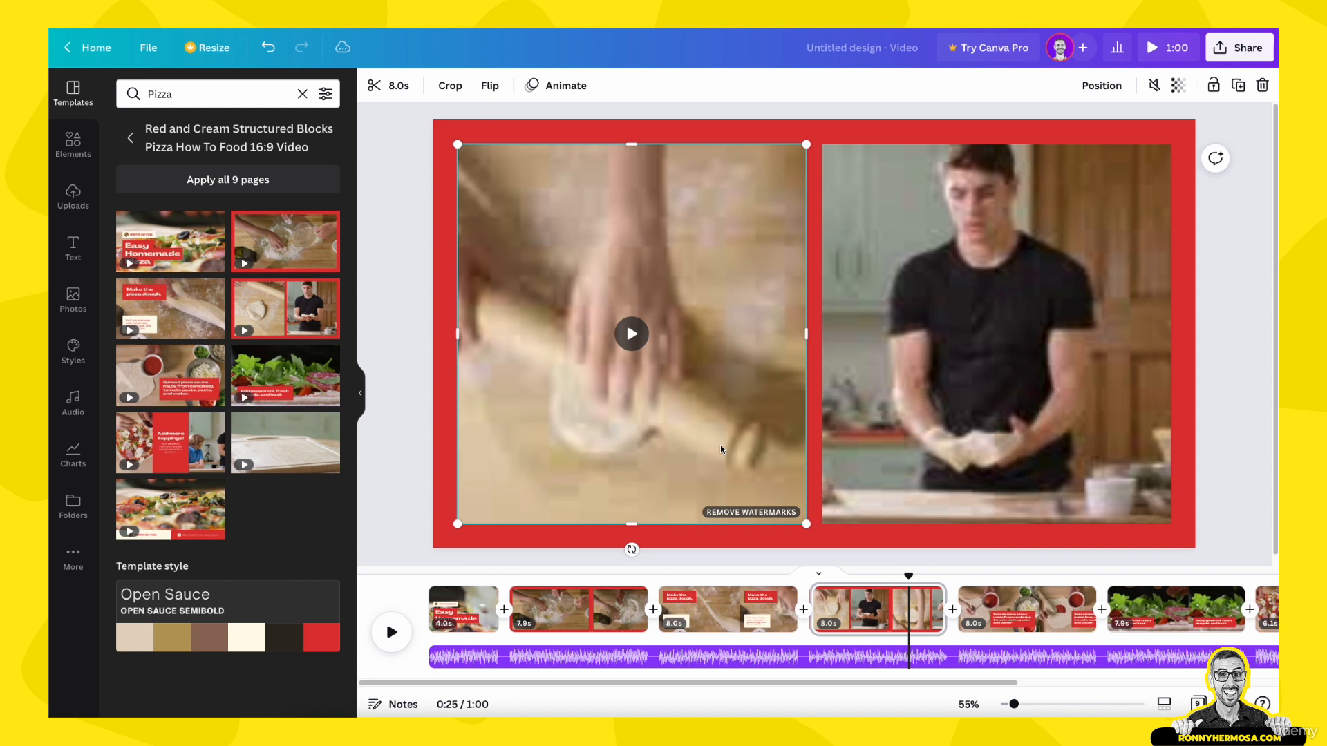
pyautogui.click(880, 449)
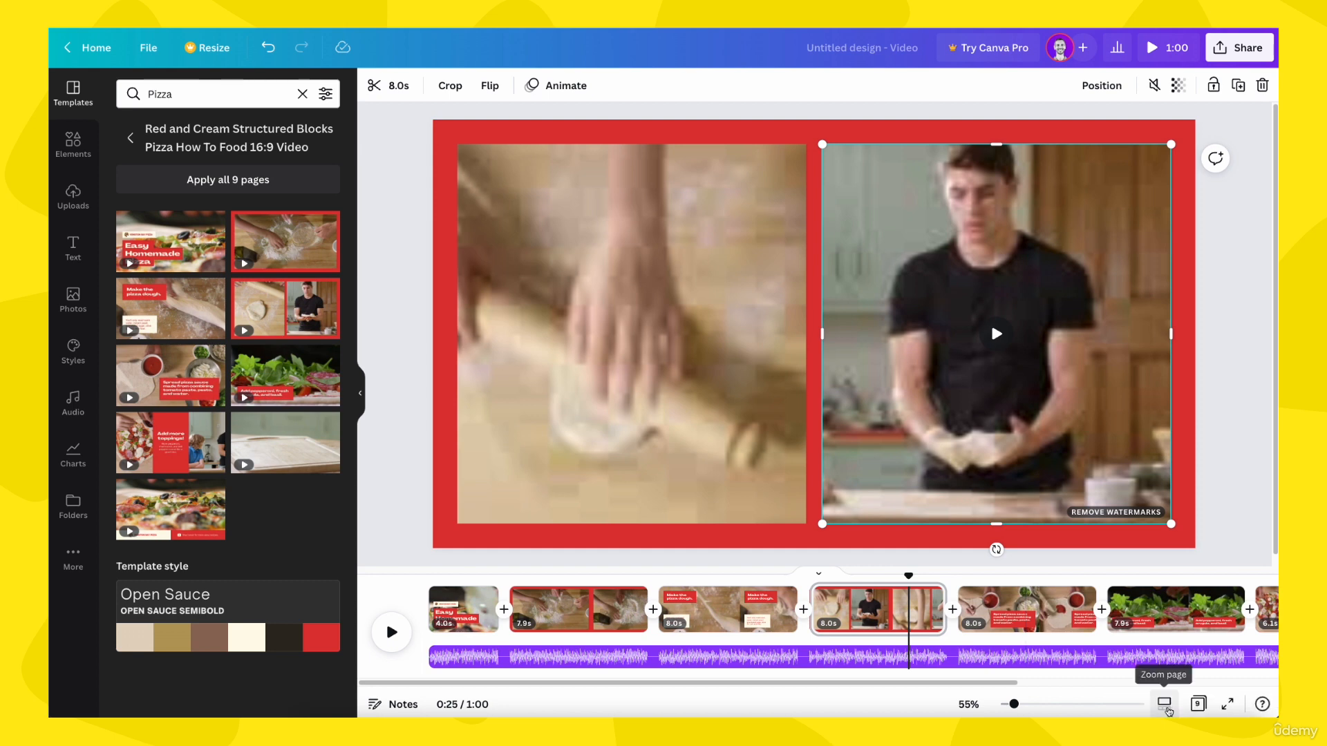
# Step: Zoom the timeline to 64% so all nine pages fit, scrub across them and leave the playhead at 0:20 with nothing selected
pyautogui.click(1166, 710)
pyautogui.moveTo(1029, 708); pyautogui.dragTo(1017, 705)
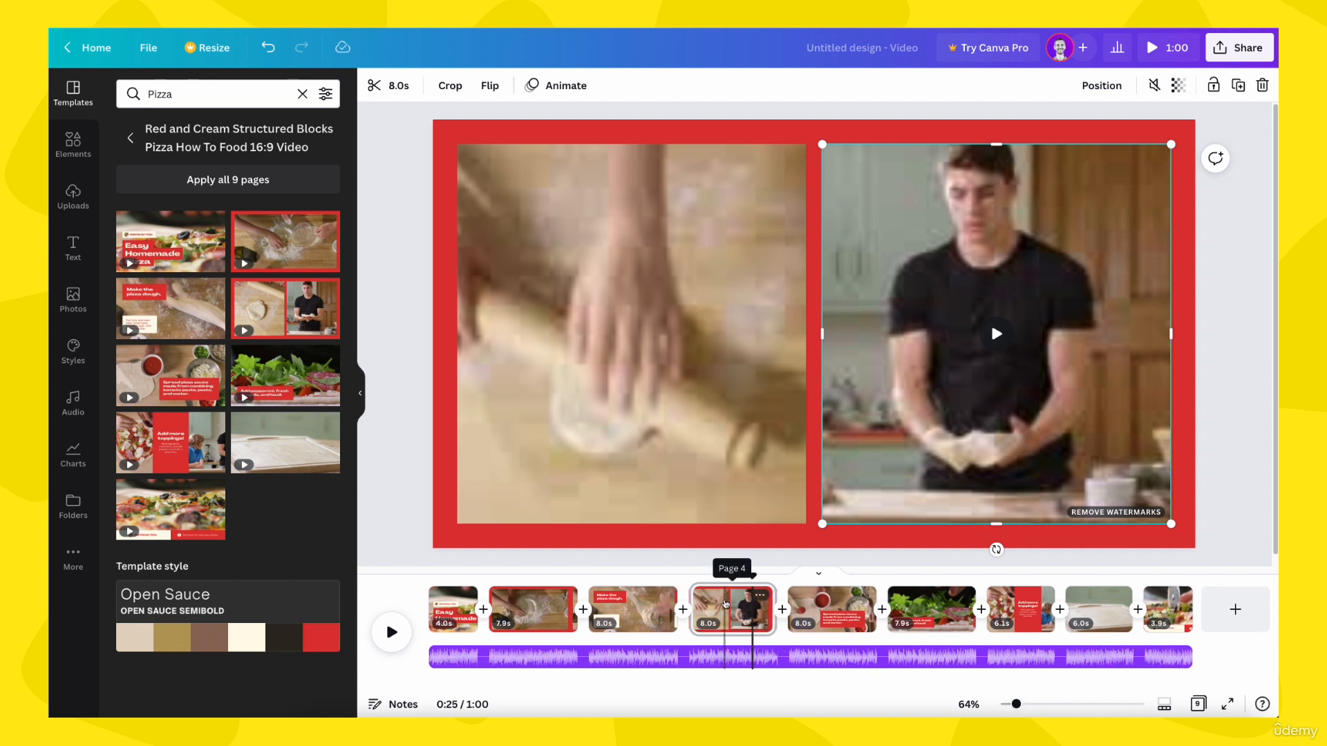
pyautogui.click(725, 603)
pyautogui.moveTo(725, 603)
pyautogui.mouseDown()
pyautogui.moveTo(832, 575)
pyautogui.moveTo(1031, 582)
pyautogui.moveTo(1037, 600)
pyautogui.mouseUp()
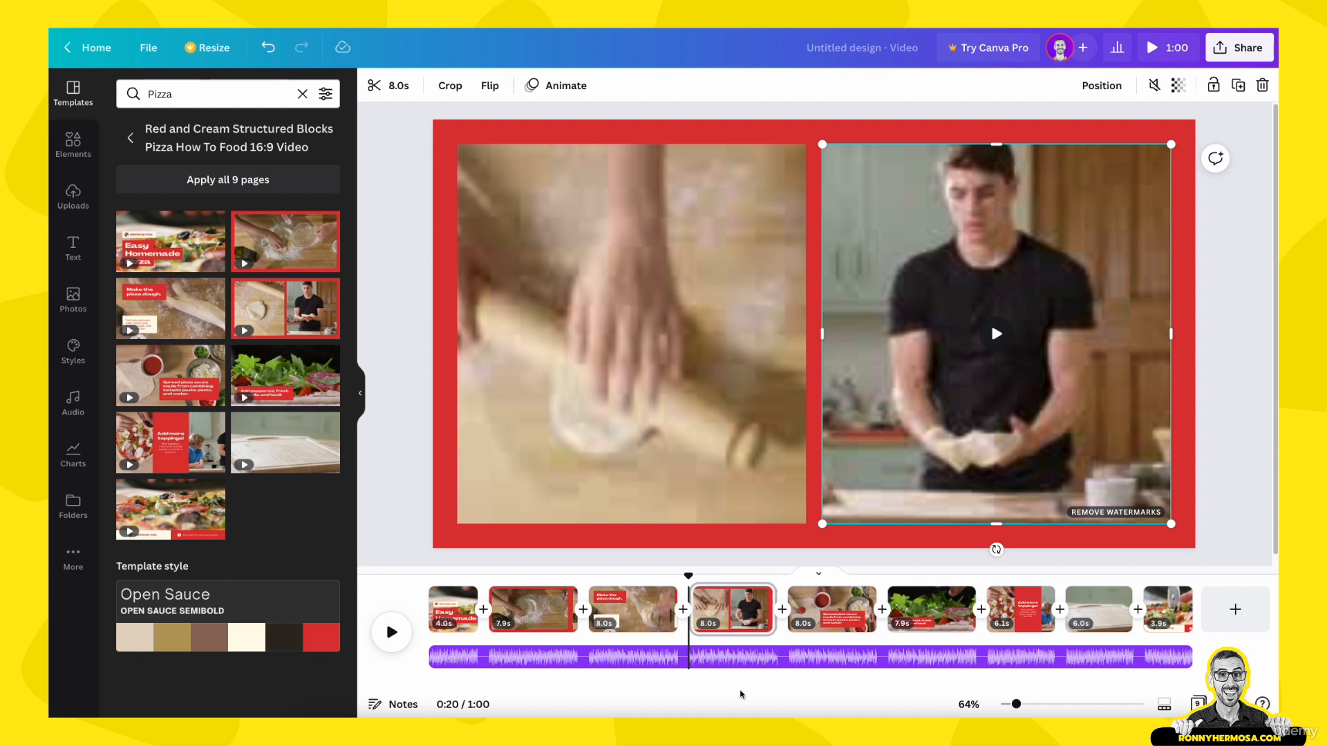
pyautogui.click(420, 527)
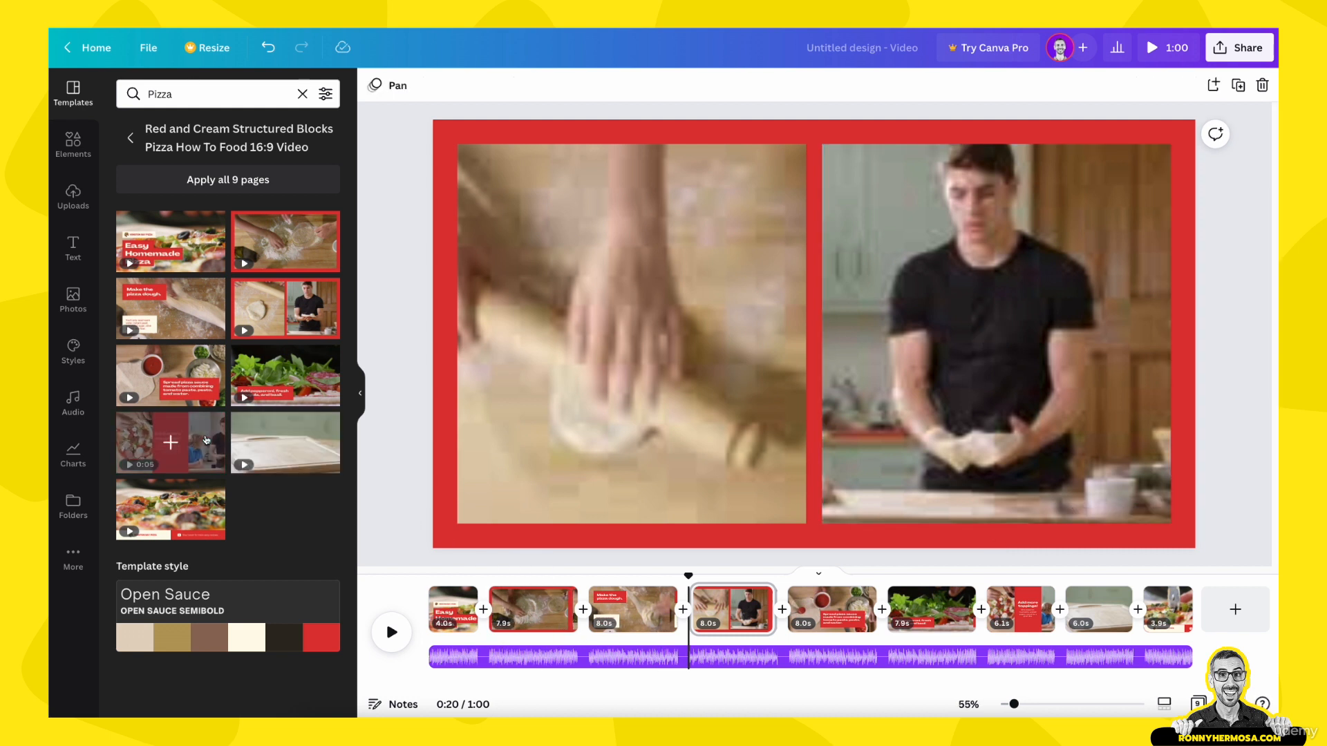
# Step: Search the elements library for cooking pancakes and limit the results to videos
pyautogui.click(73, 148)
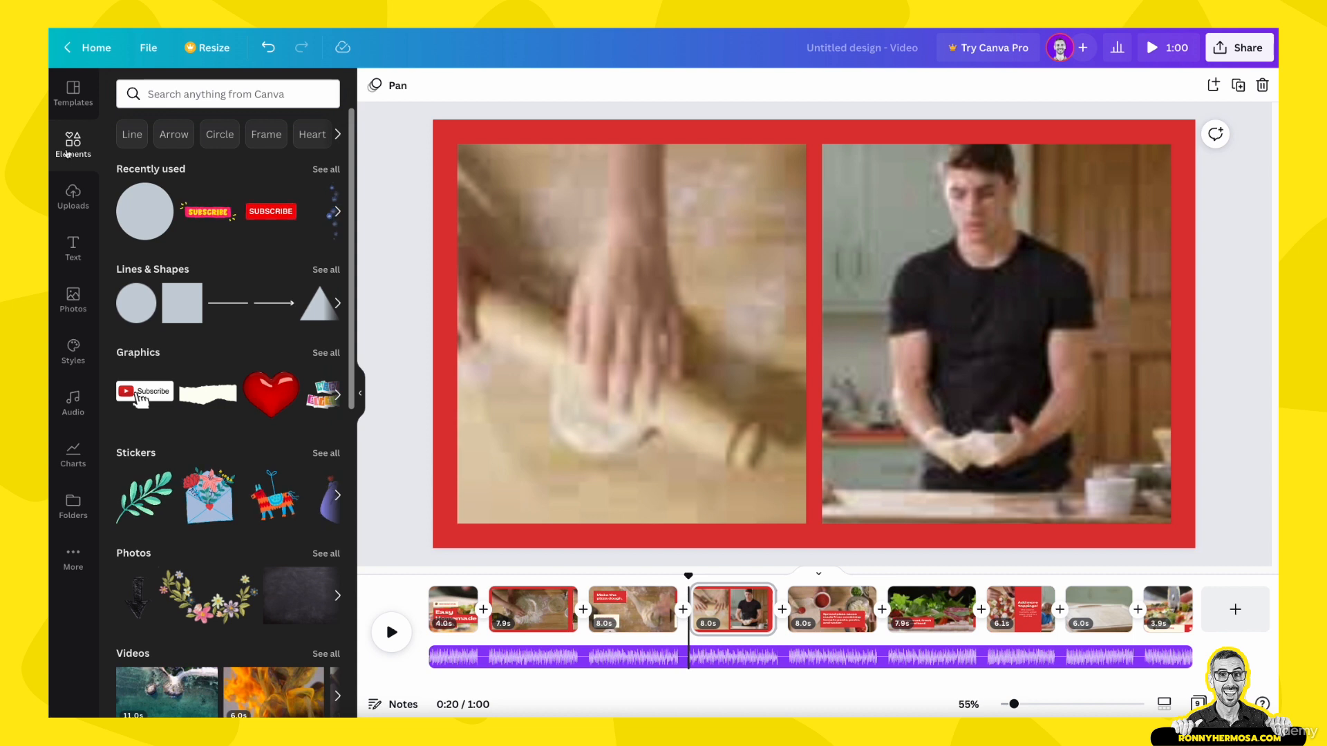
pyautogui.click(205, 94)
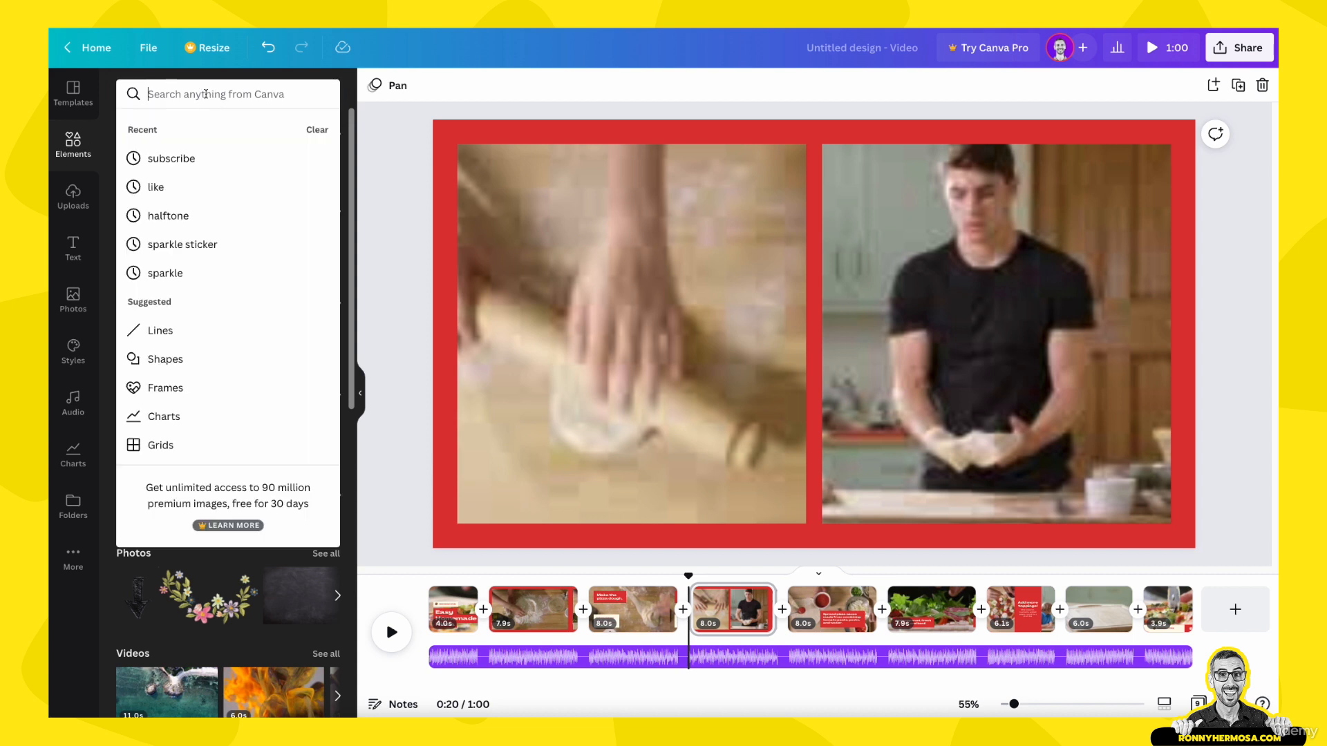
pyautogui.write('coo')
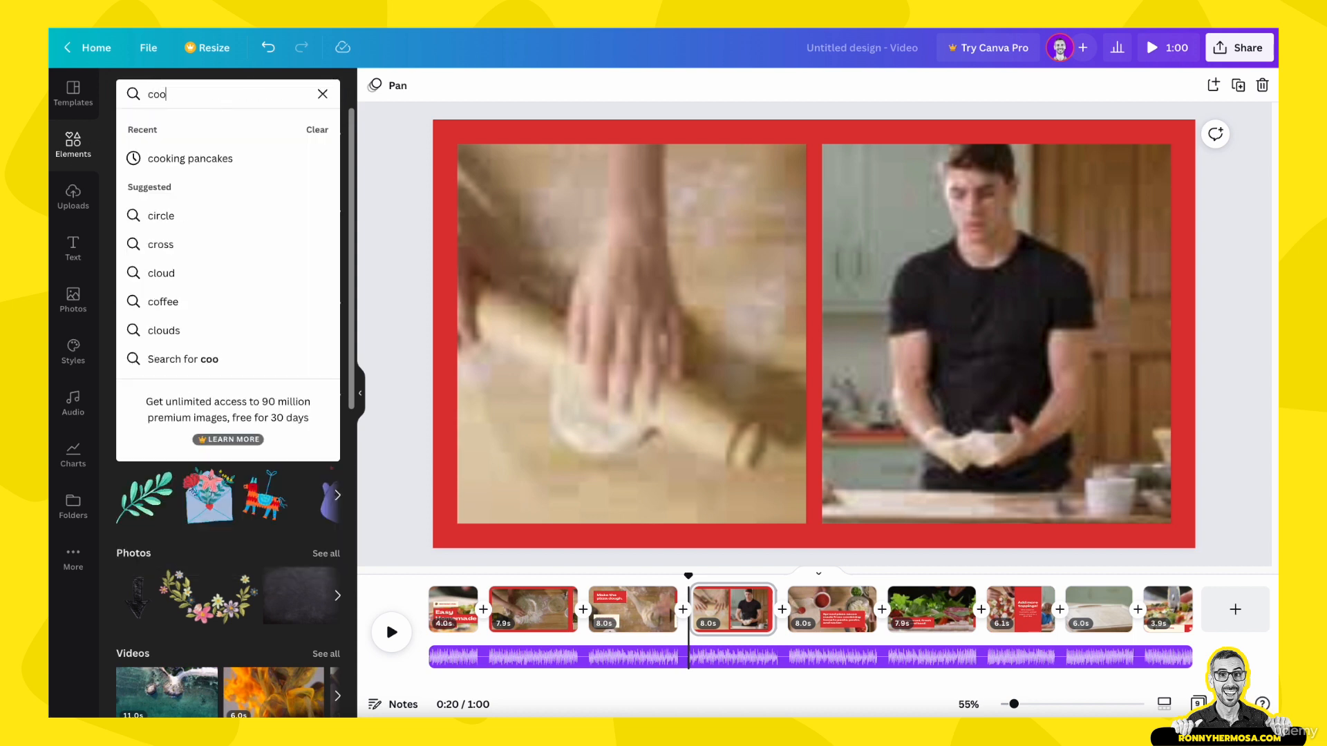
pyautogui.write('king pancakes')
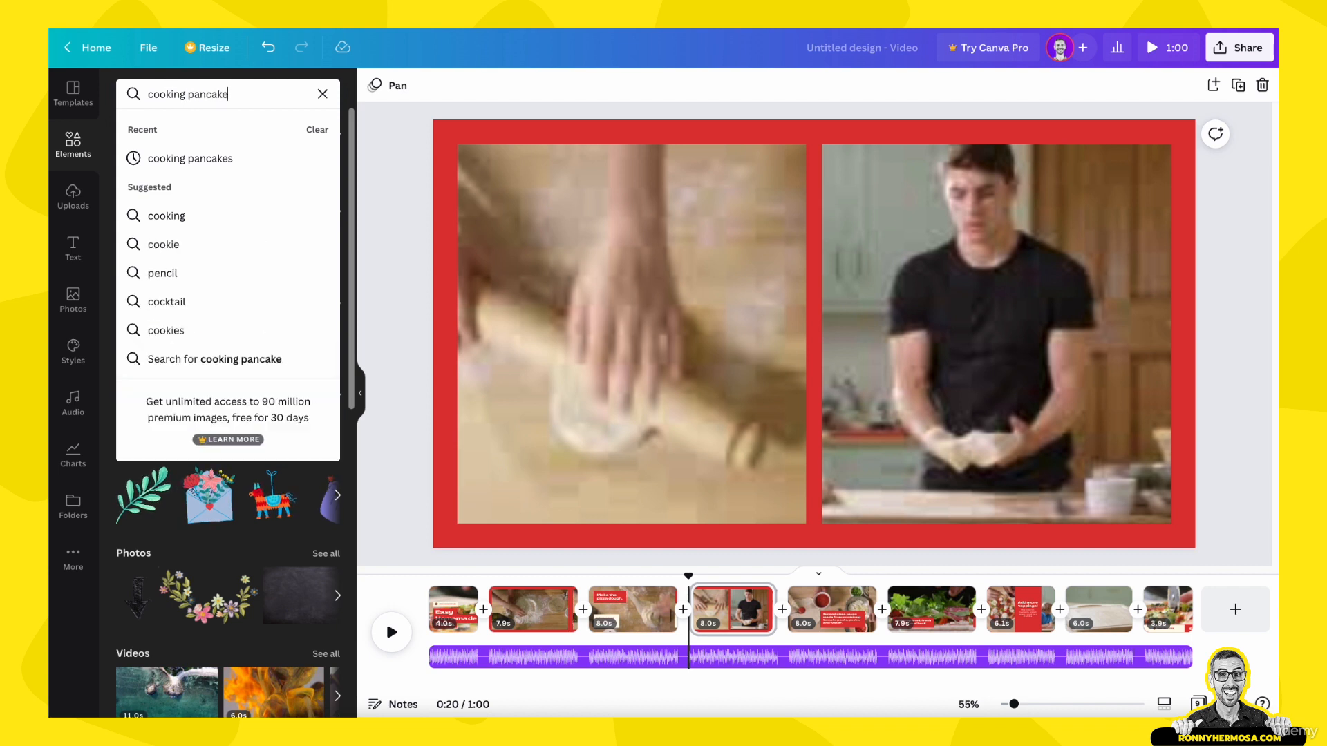
pyautogui.press('Return')
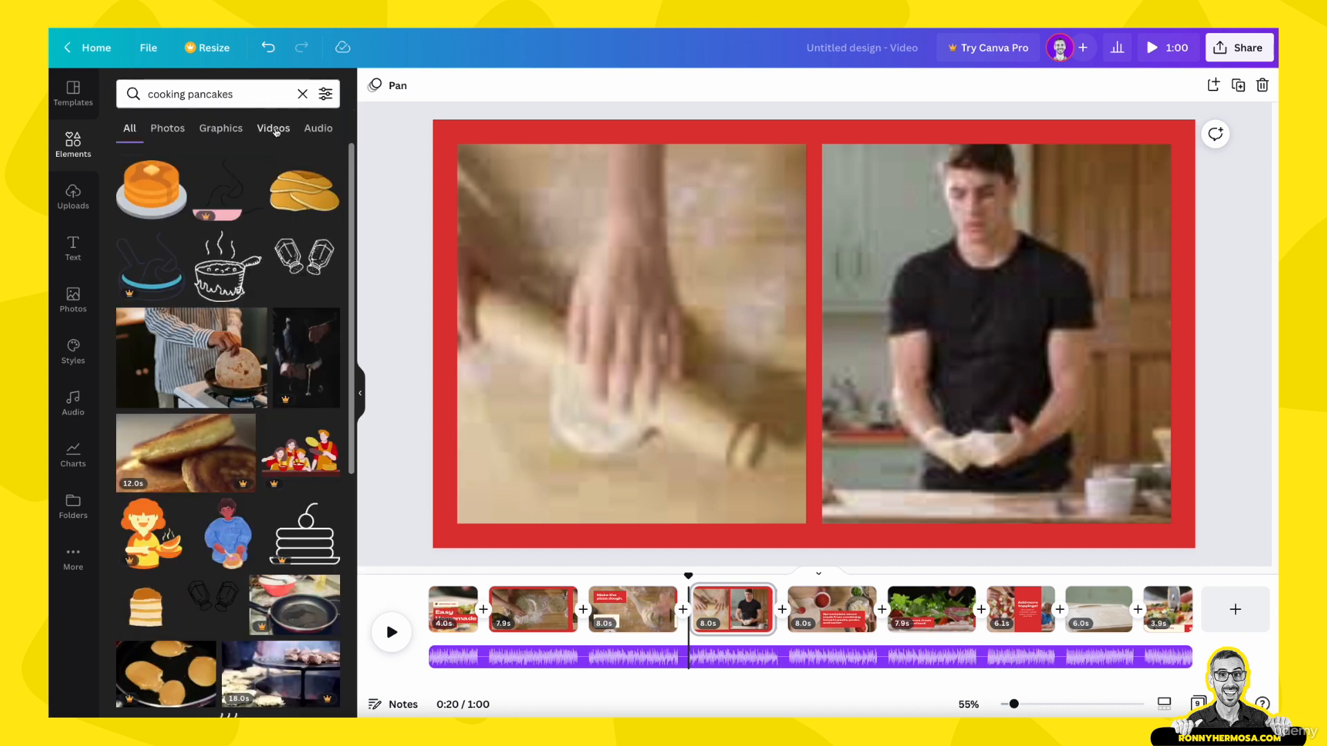
pyautogui.click(278, 135)
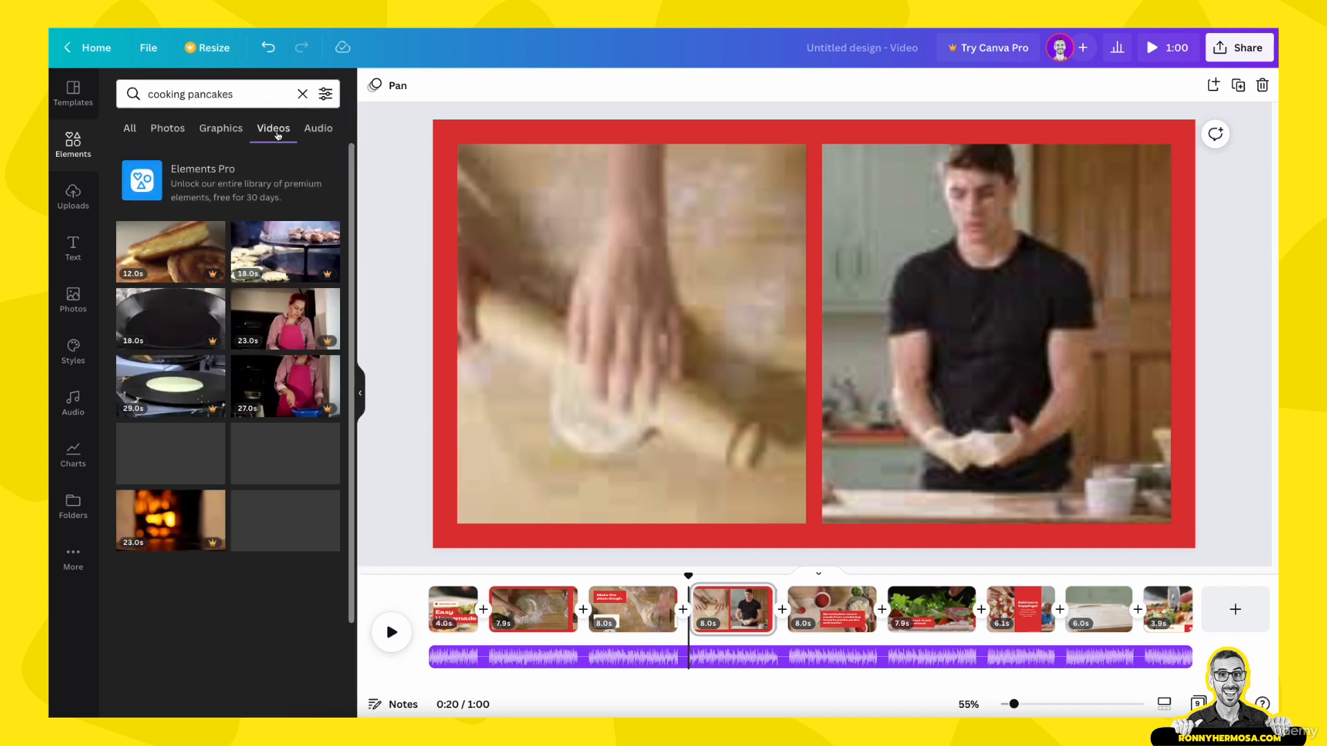
# Step: Look through the cooking pancakes video results for suitable footage, and change the video search to fluffy pancakes
pyautogui.scroll(-4, 278, 384)
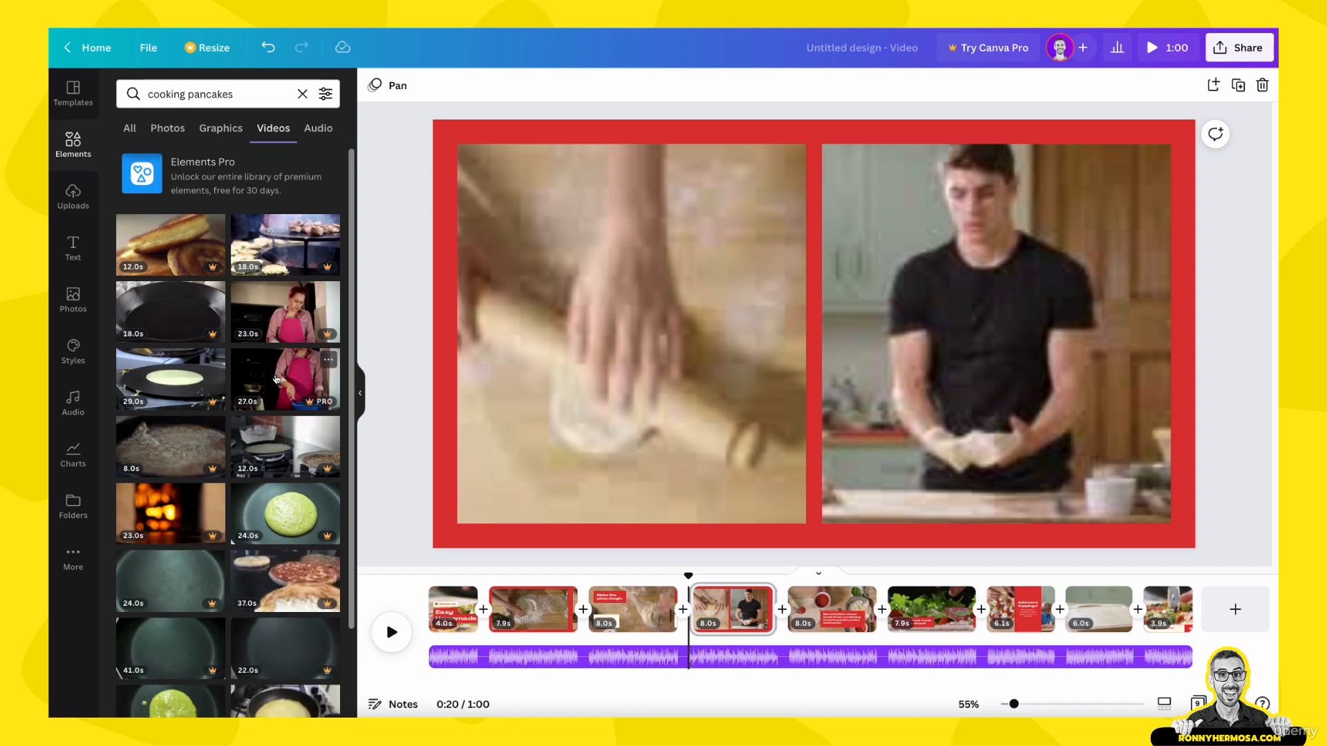
pyautogui.scroll(-3, 278, 385)
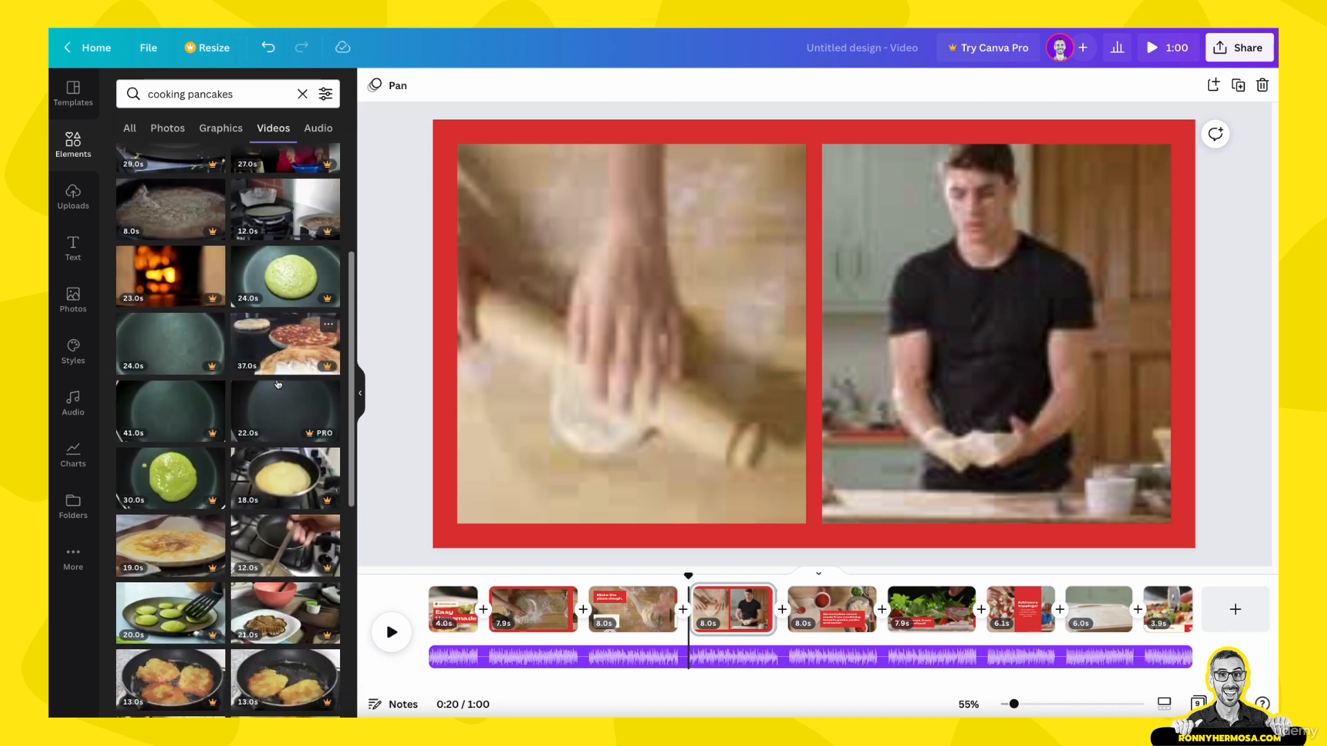
pyautogui.scroll(-2, 278, 384)
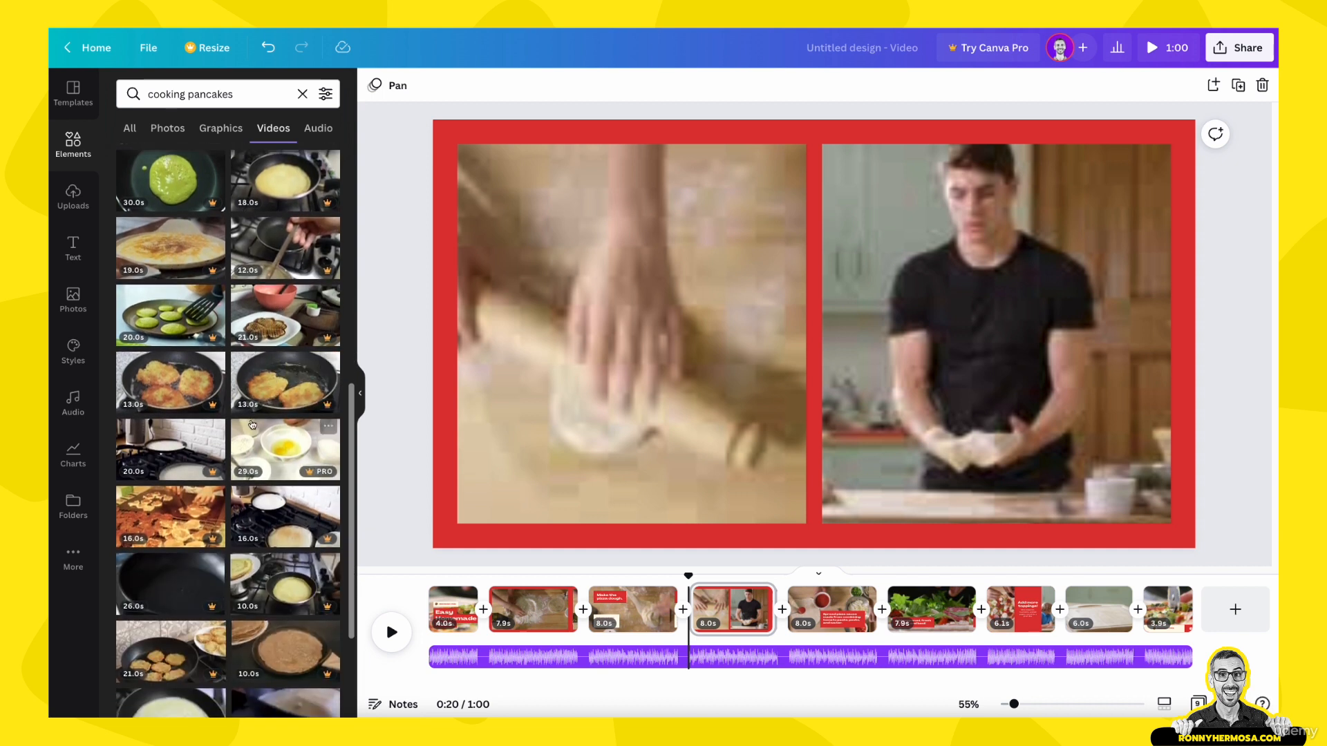
pyautogui.scroll(-1, 208, 428)
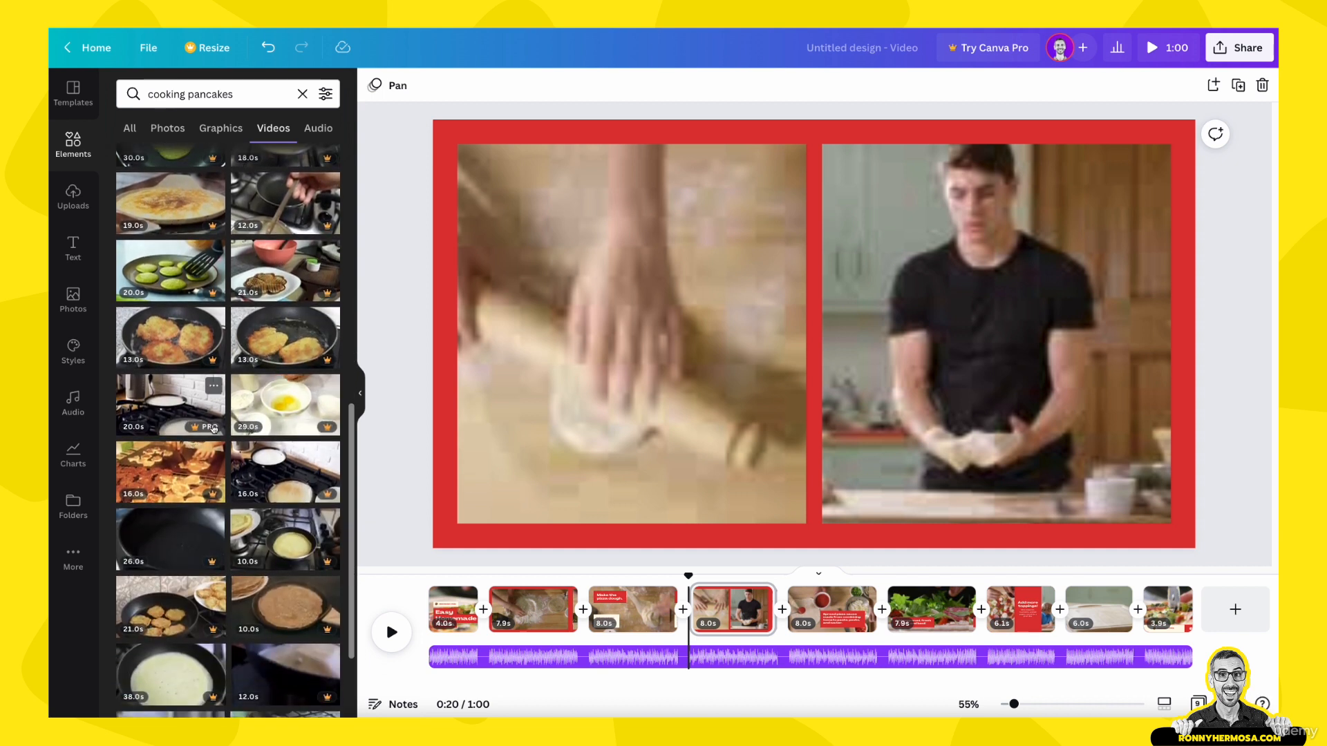
pyautogui.scroll(-3, 215, 495)
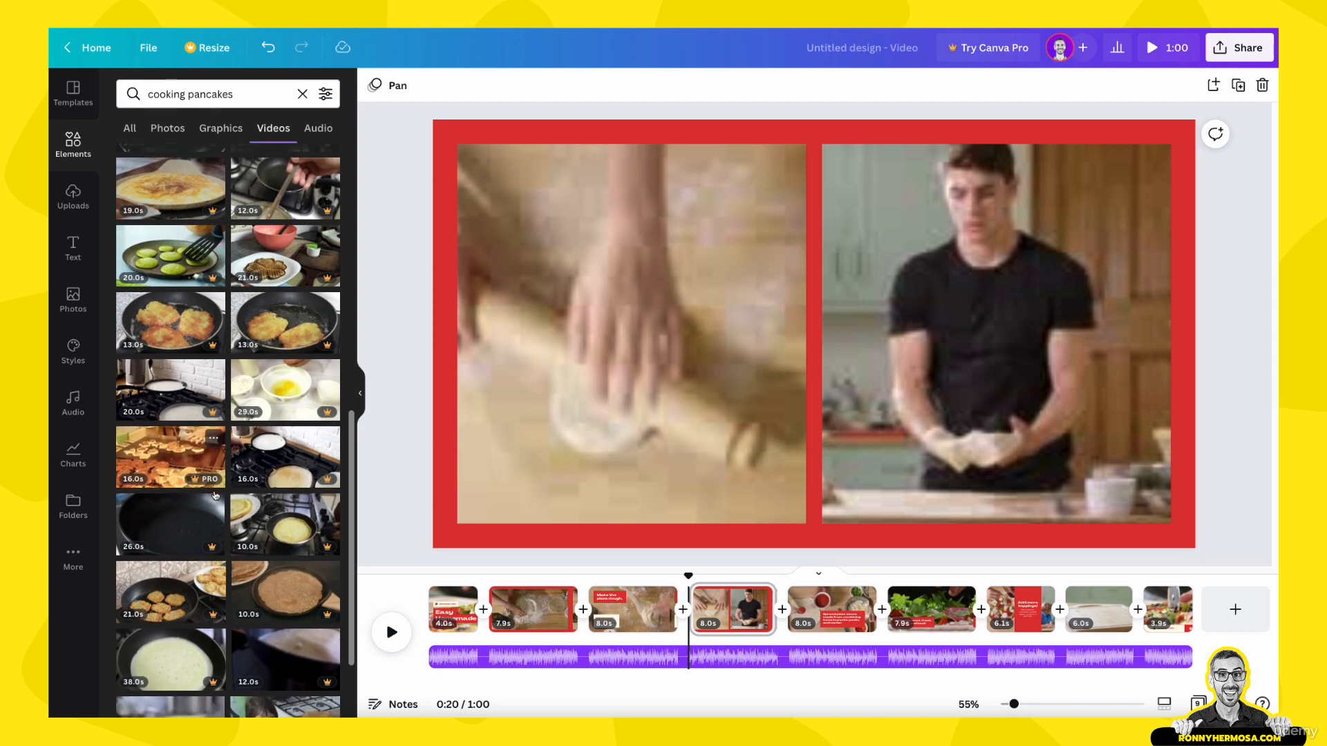
pyautogui.scroll(-2, 215, 495)
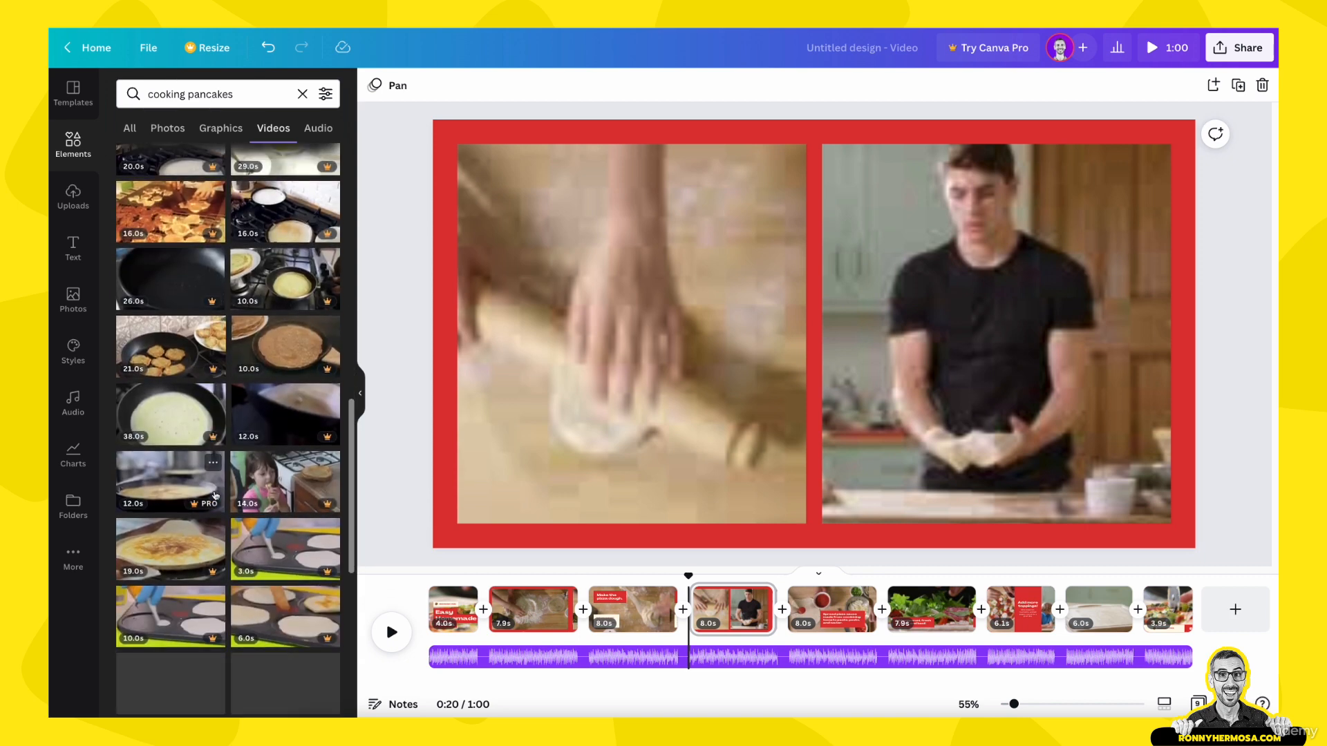
pyautogui.scroll(-1, 215, 495)
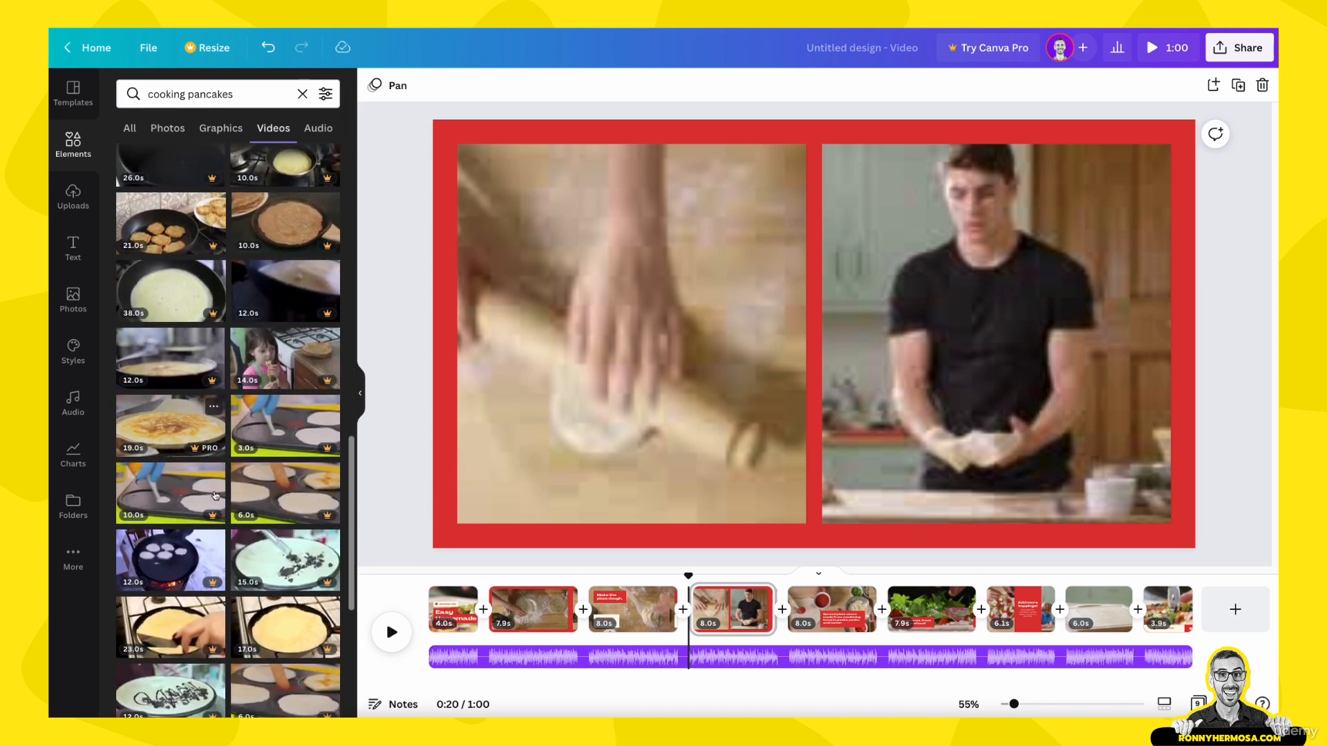
pyautogui.scroll(-5, 215, 495)
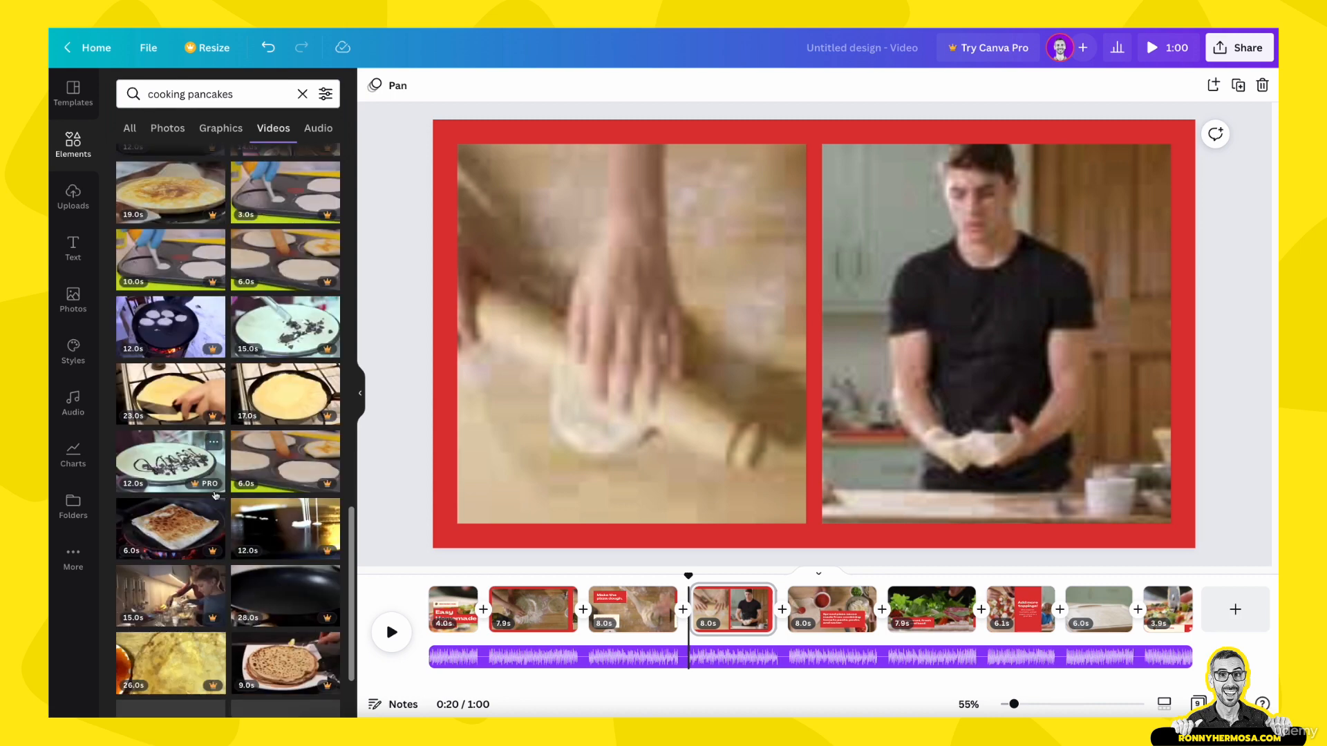
pyautogui.scroll(-3, 215, 495)
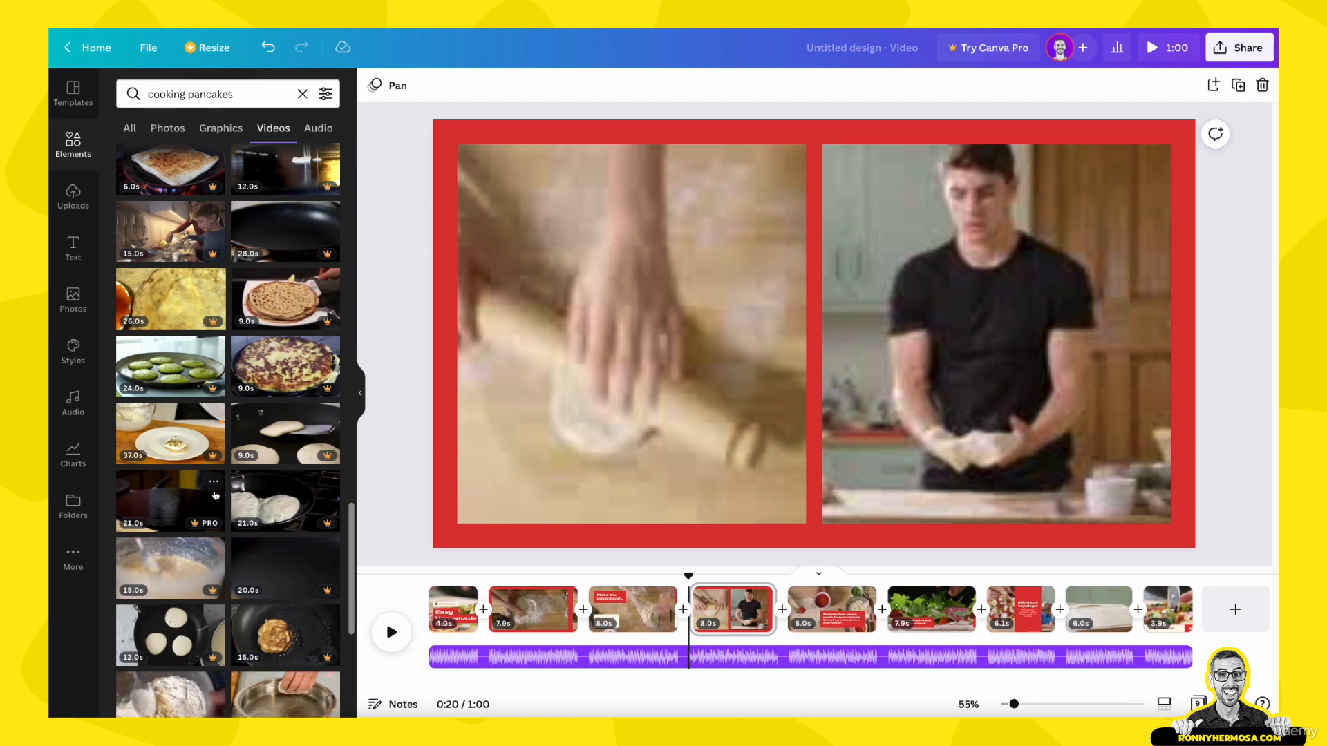
pyautogui.scroll(-3, 215, 495)
pyautogui.scroll(-1, 215, 495)
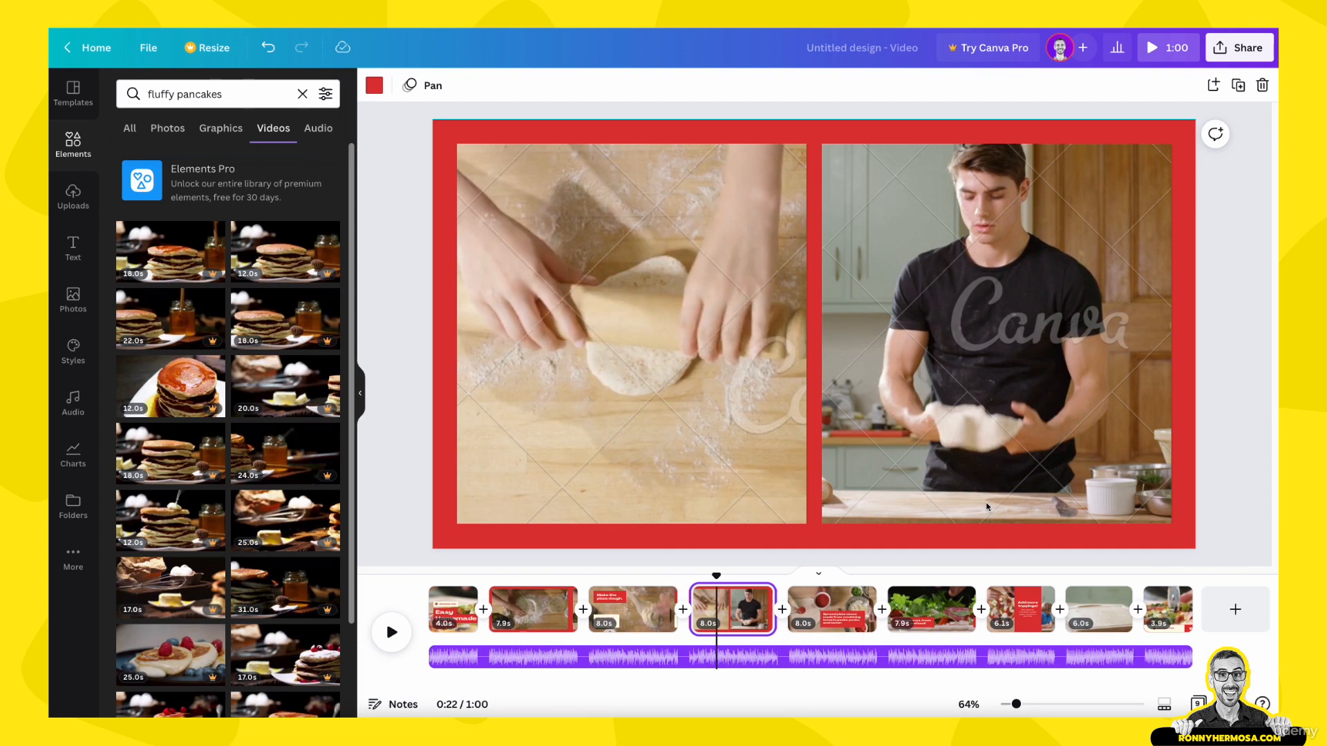
# Step: On the opening page, detach the pizza video from the background and delete it
pyautogui.click(446, 601)
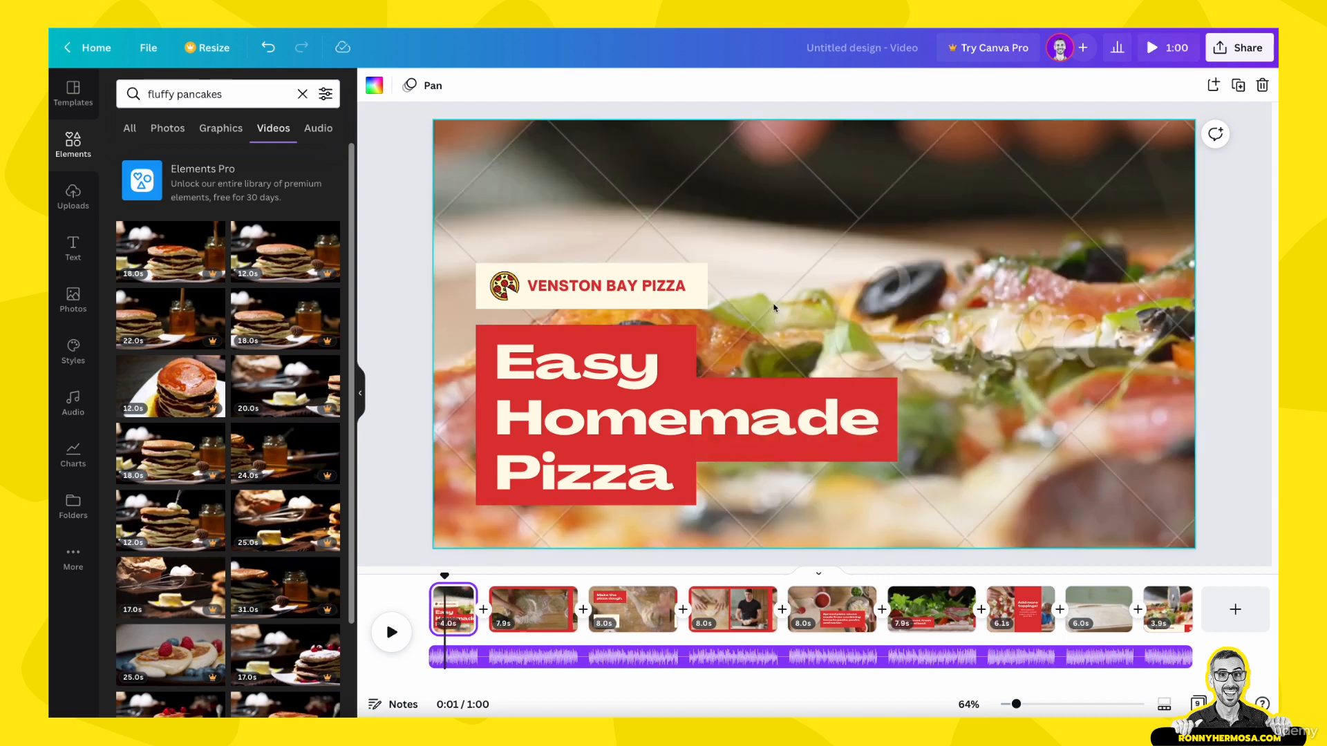
pyautogui.click(774, 304)
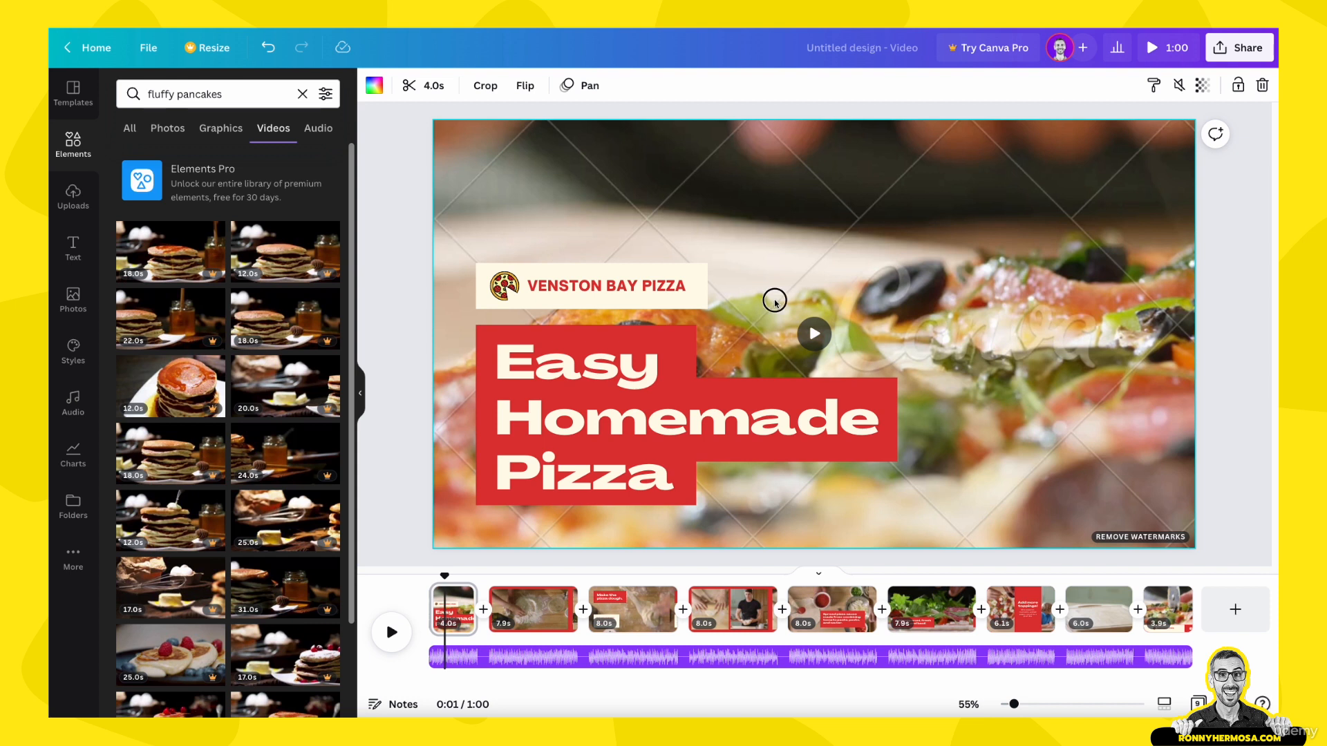
pyautogui.press('Escape')
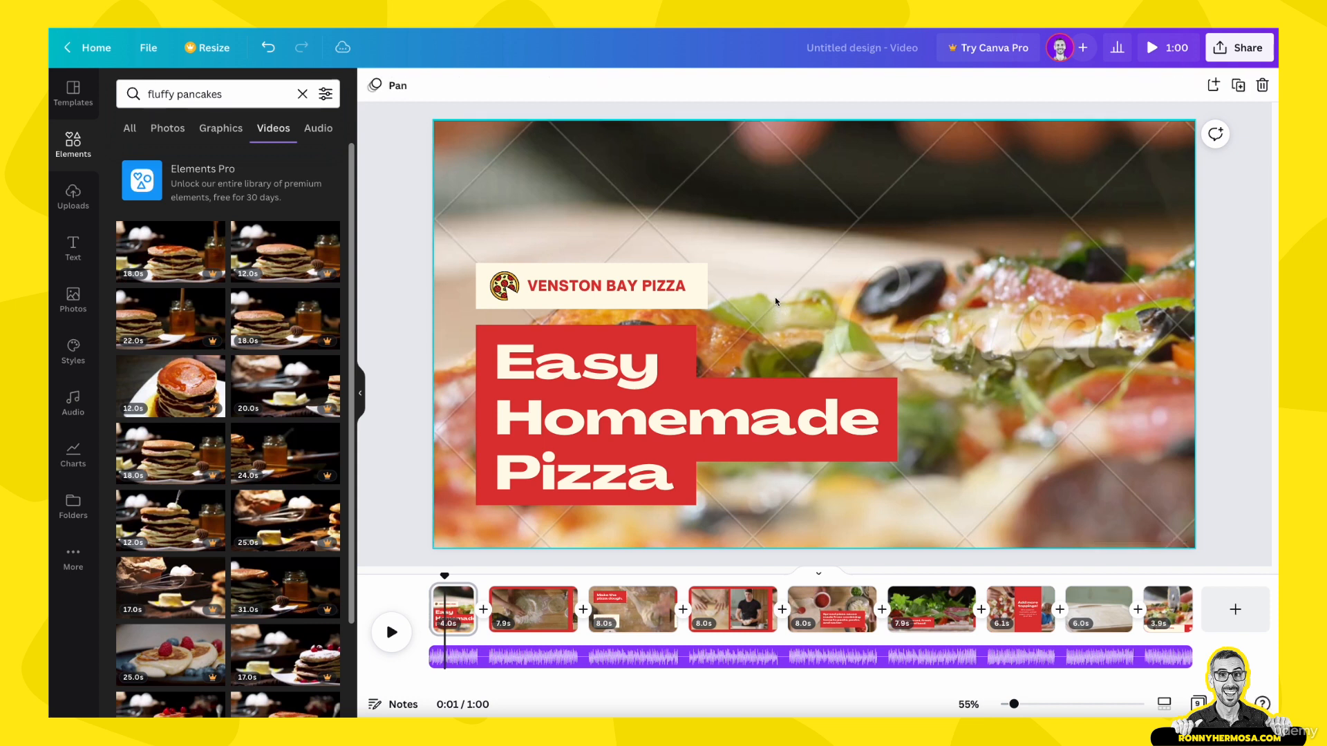
pyautogui.click(775, 302)
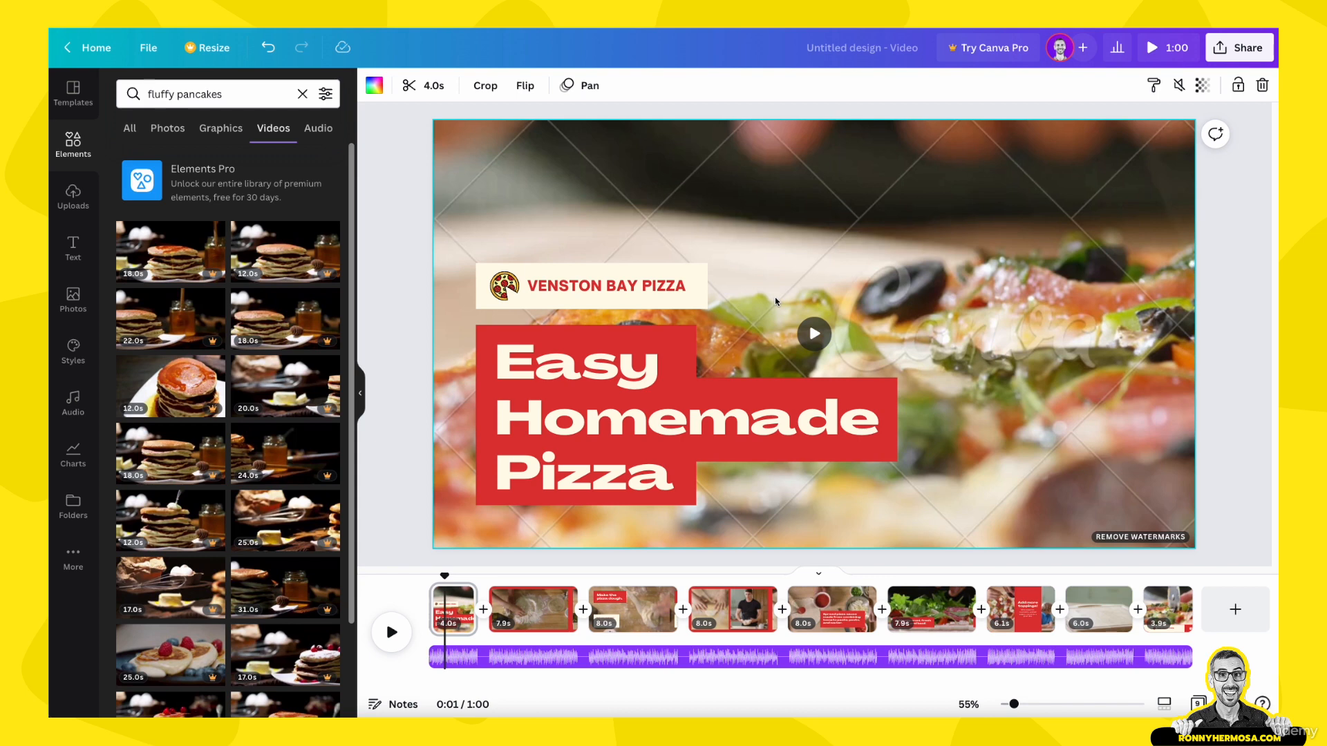
pyautogui.rightClick(776, 302)
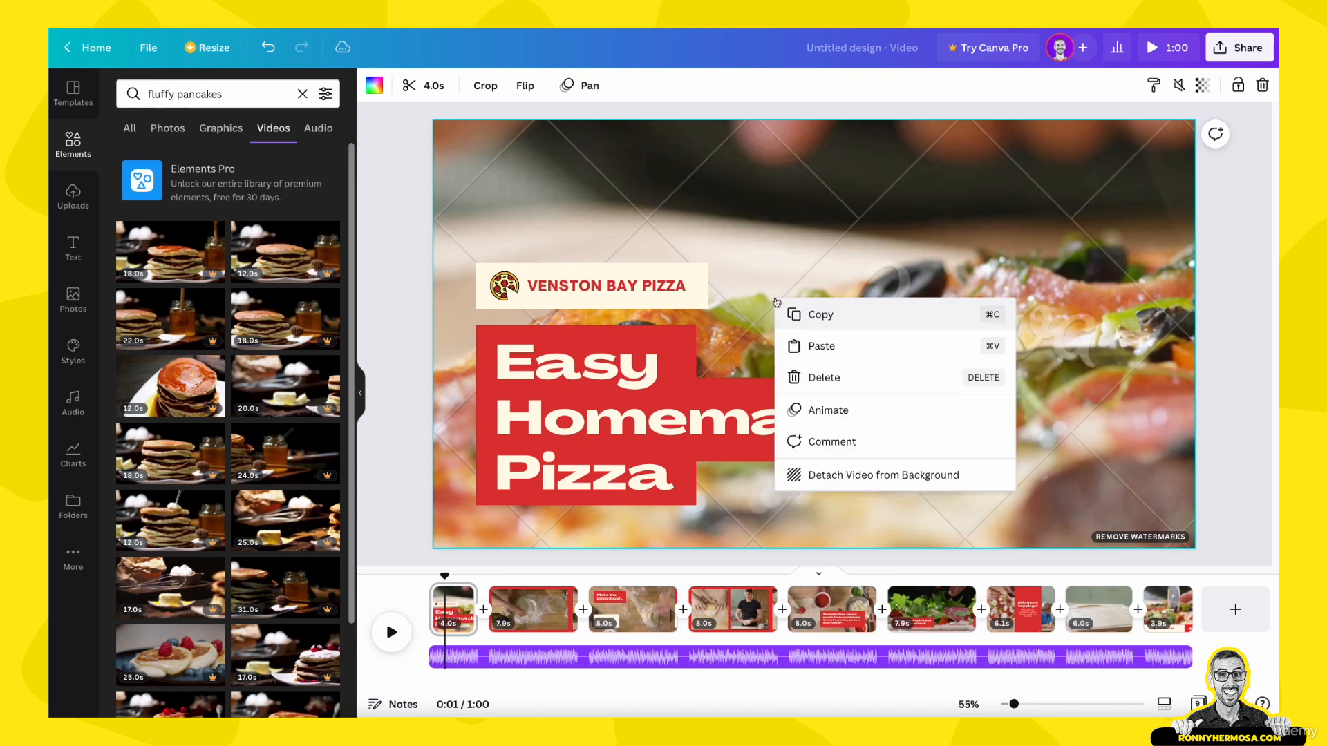
pyautogui.click(819, 478)
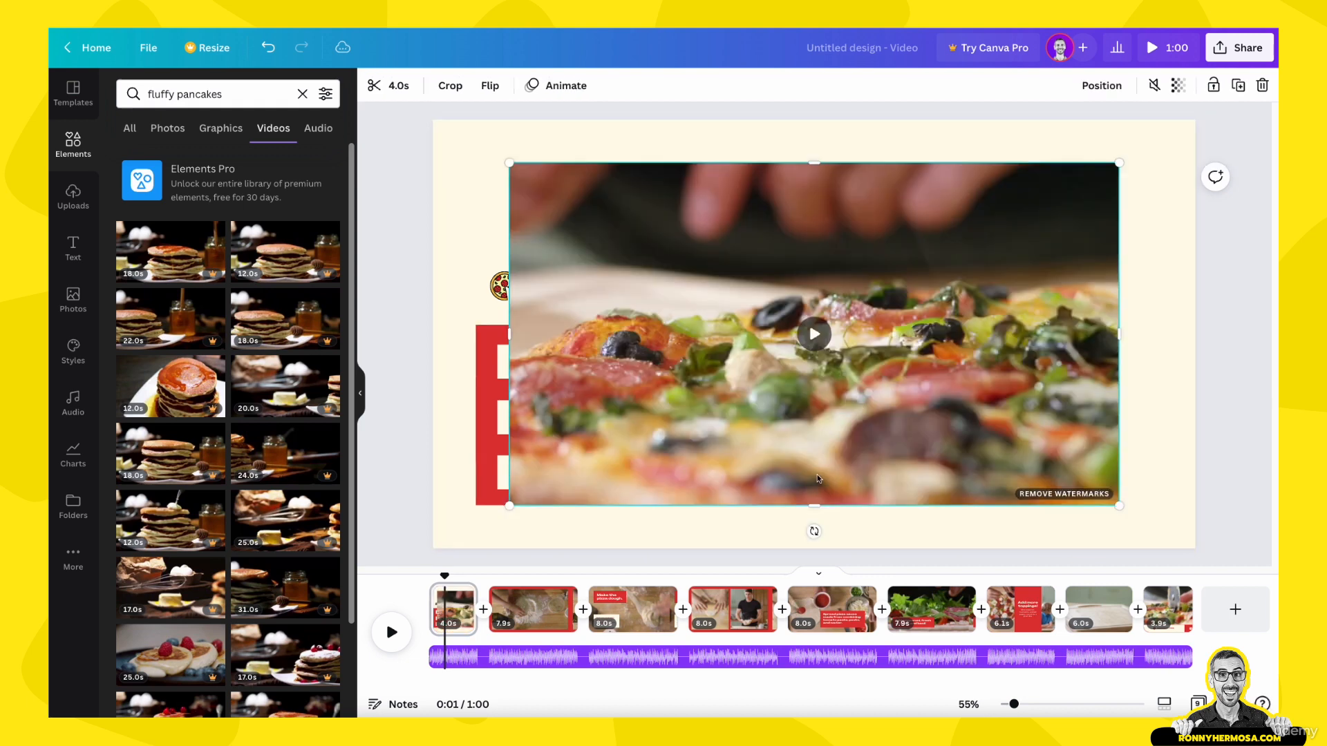
pyautogui.moveTo(739, 236); pyautogui.dragTo(813, 241)
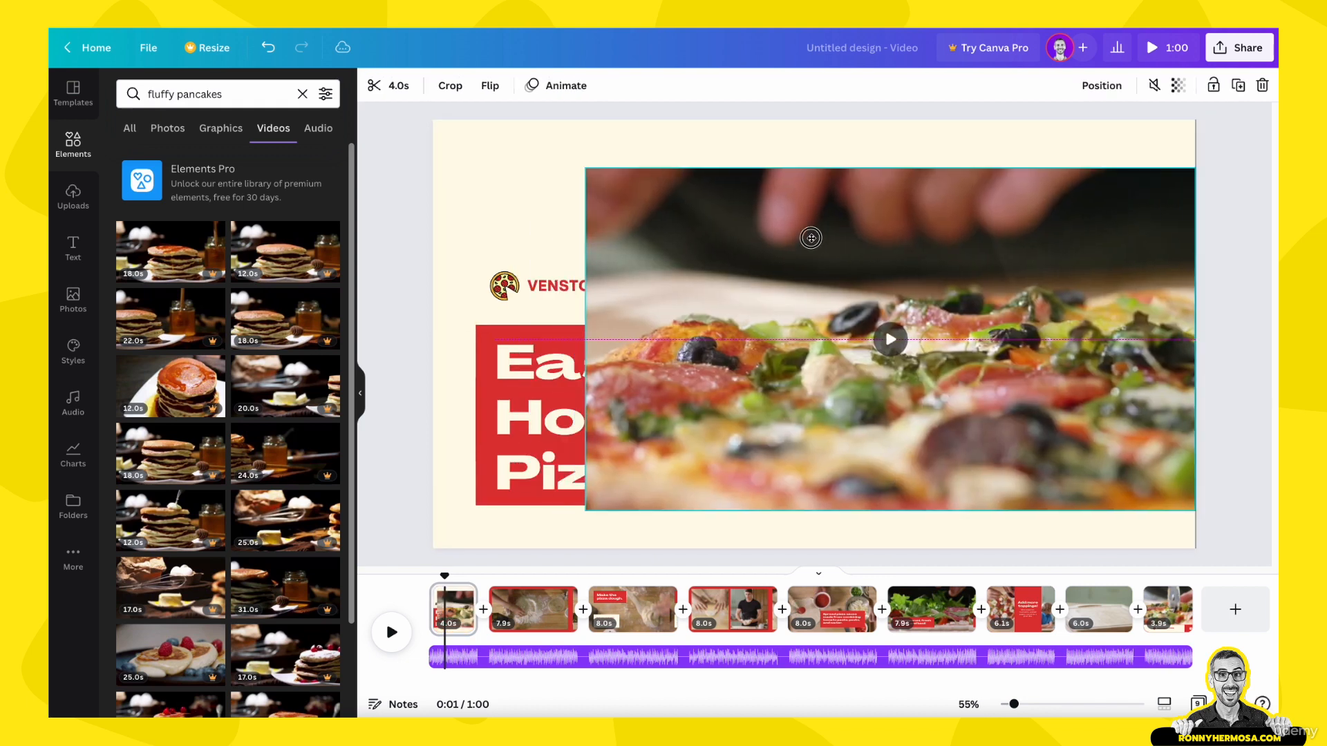
pyautogui.press('Delete')
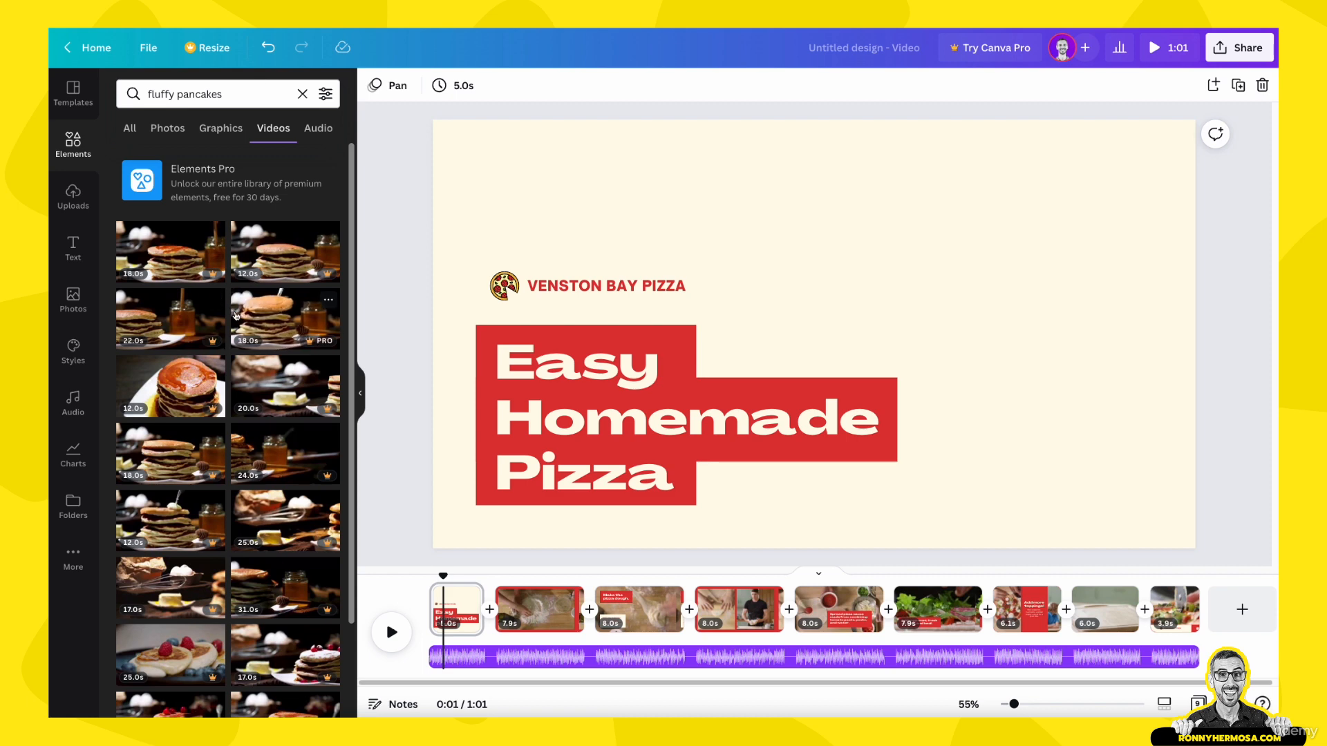
# Step: Add the 12-second pancake stack clip to the opening page trimmed to 4.0 s, and preview the page up to 0:02
pyautogui.click(276, 261)
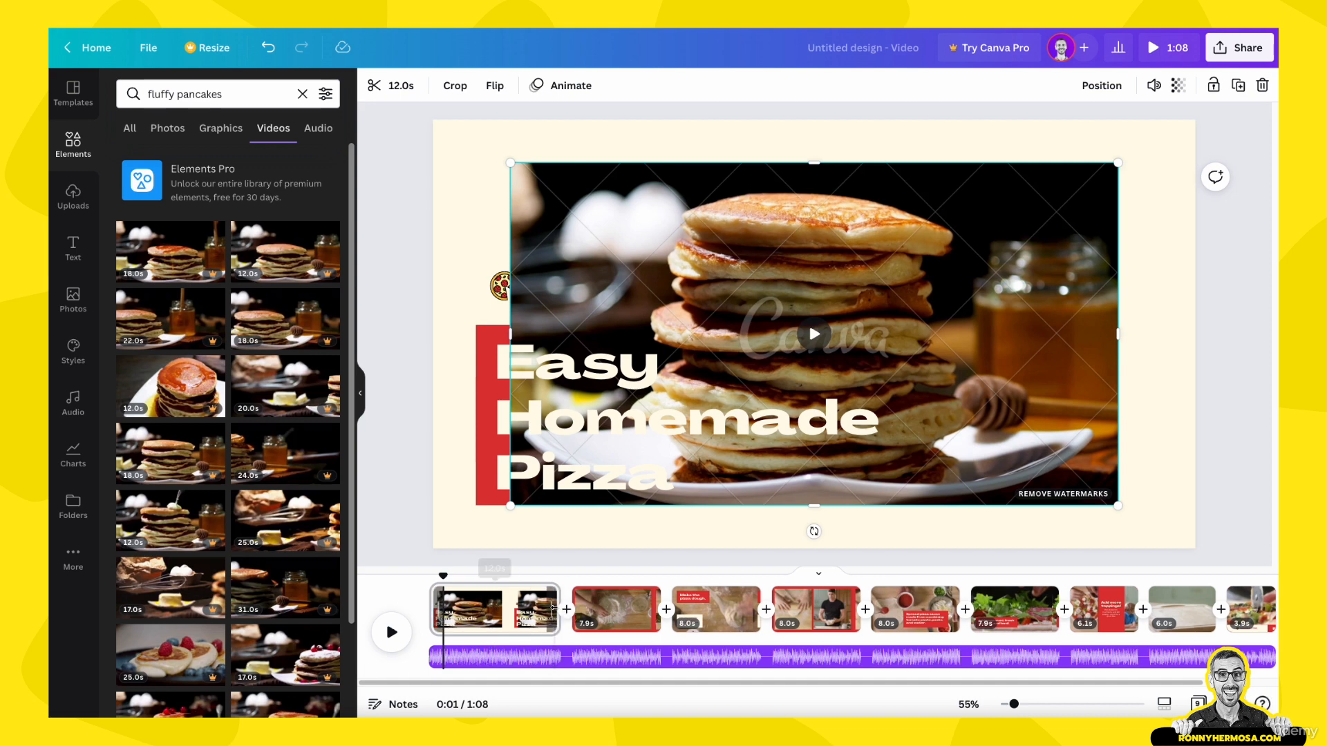
pyautogui.moveTo(561, 609); pyautogui.dragTo(492, 608)
pyautogui.moveTo(486, 609); pyautogui.dragTo(417, 579)
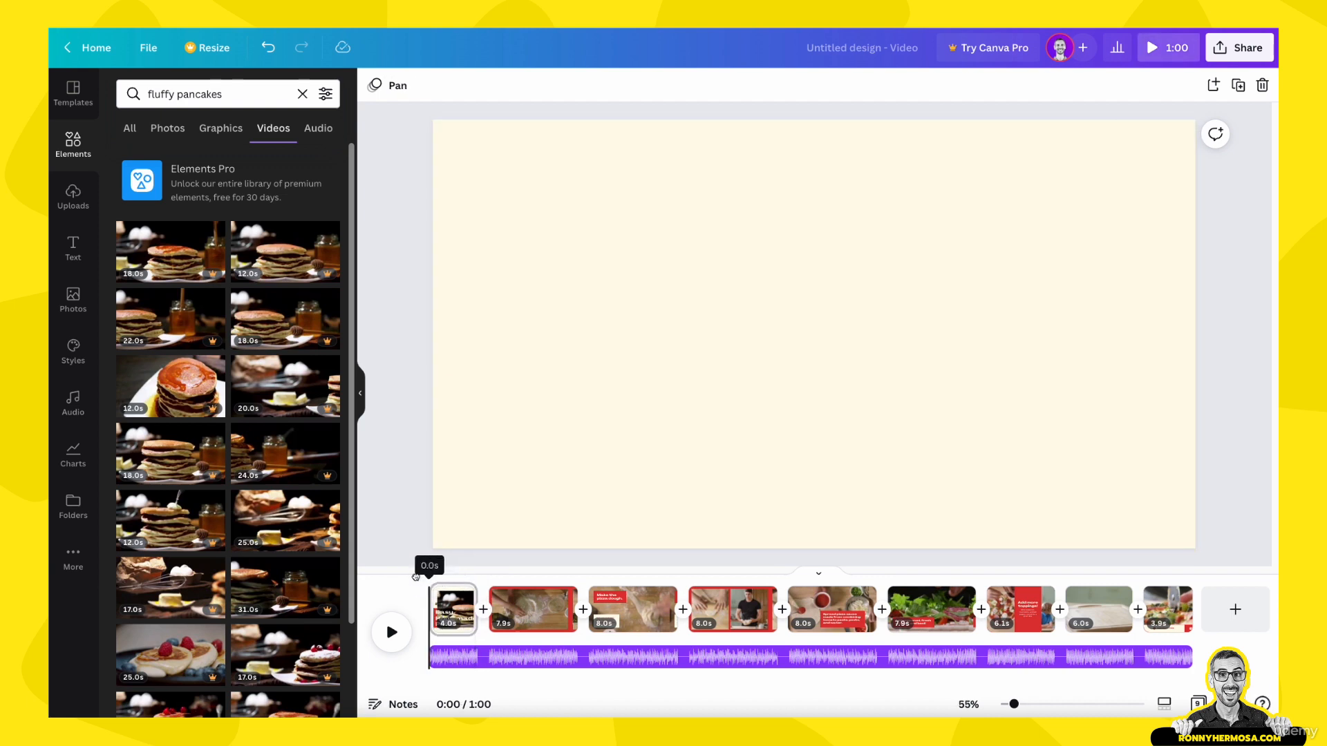
pyautogui.click(408, 646)
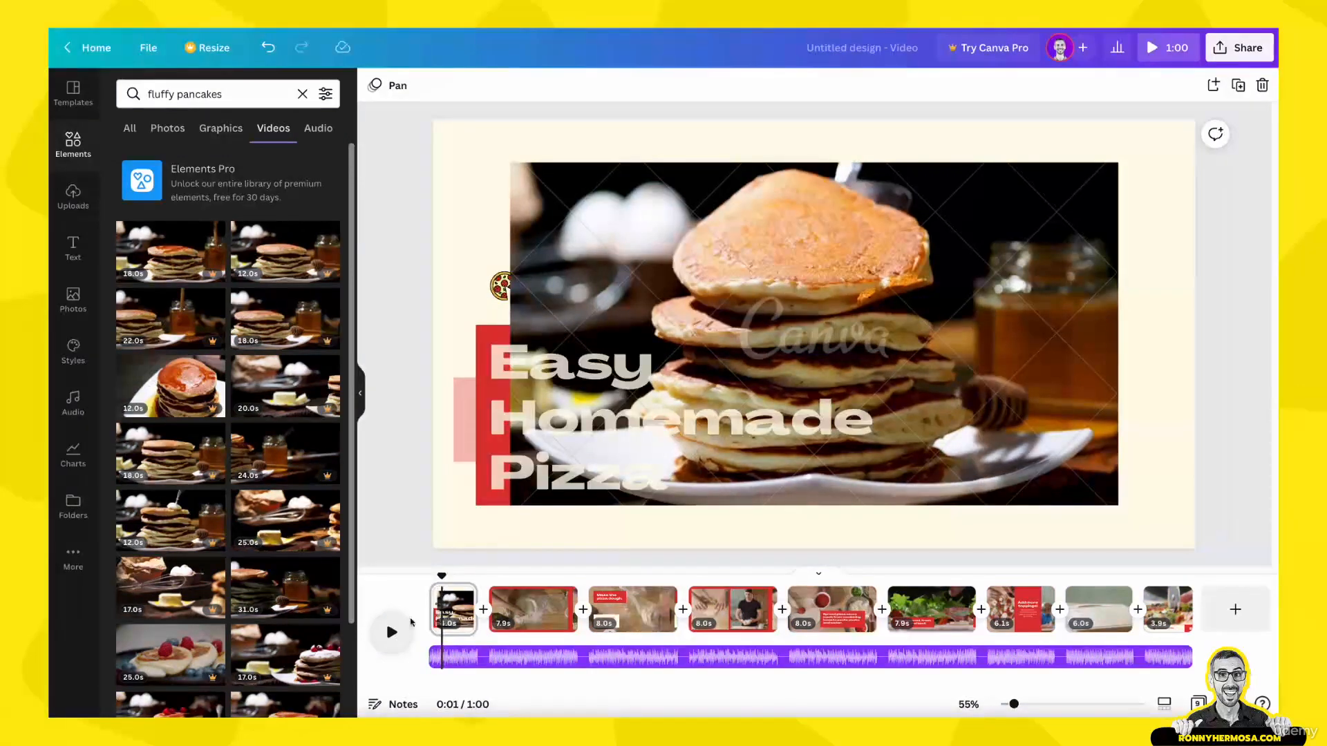
pyautogui.moveTo(442, 576)
pyautogui.mouseDown()
pyautogui.moveTo(430, 575)
pyautogui.moveTo(483, 579)
pyautogui.moveTo(461, 577)
pyautogui.mouseUp()
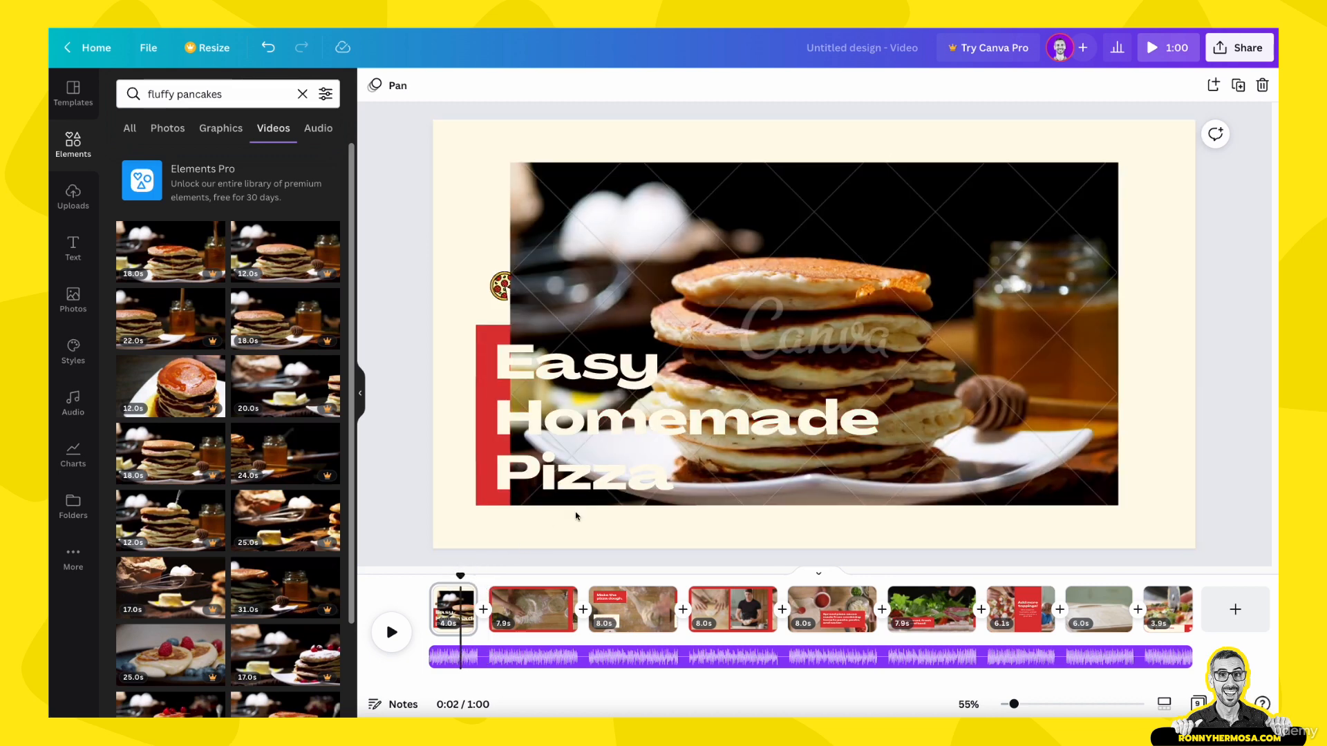
# Step: Try replacing the opening page's background with the pancake clip, and undo the replacement
pyautogui.click(1005, 205)
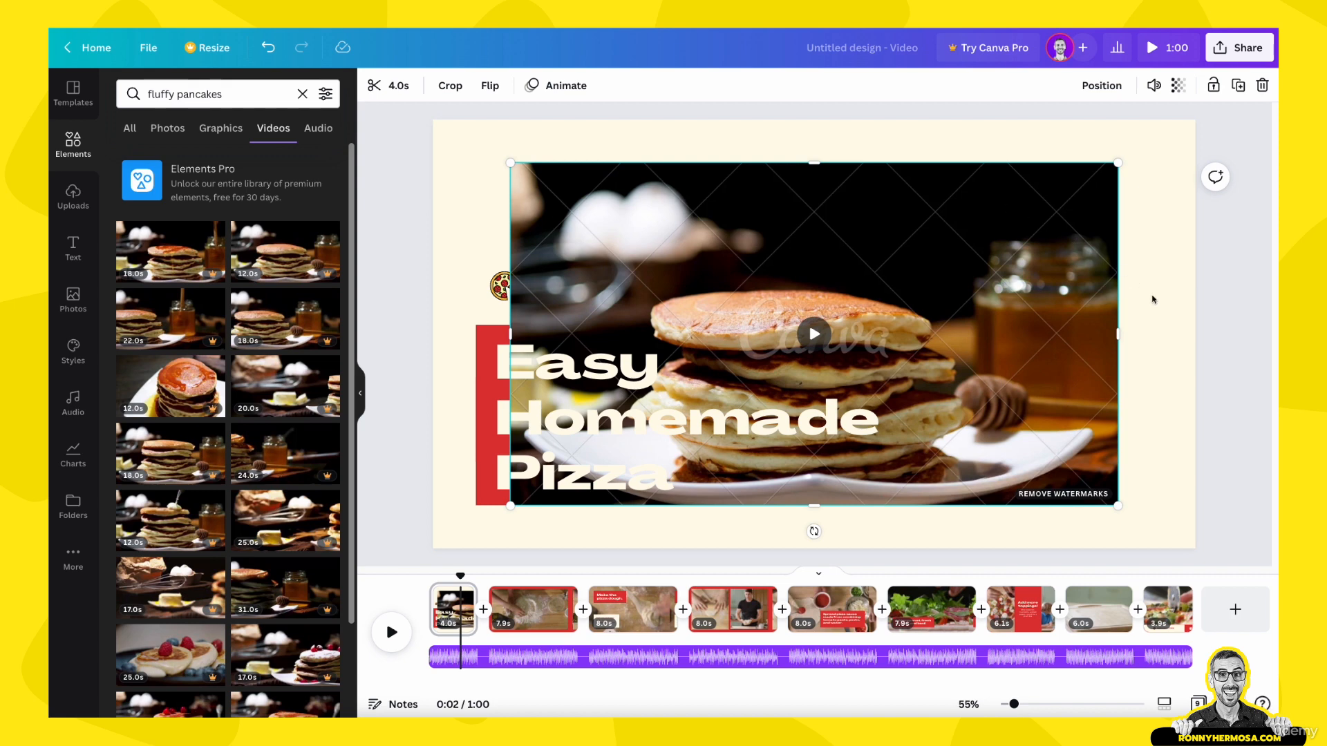
pyautogui.rightClick(1054, 243)
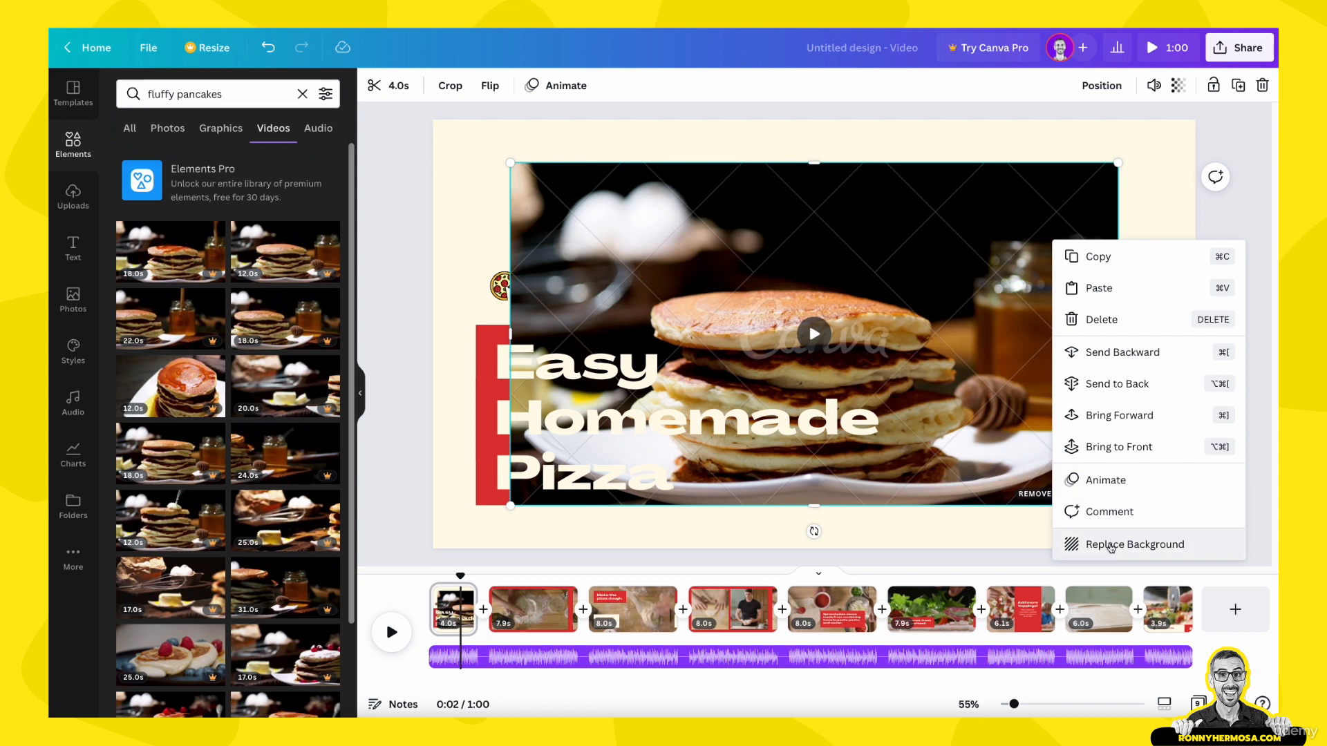
pyautogui.click(1111, 546)
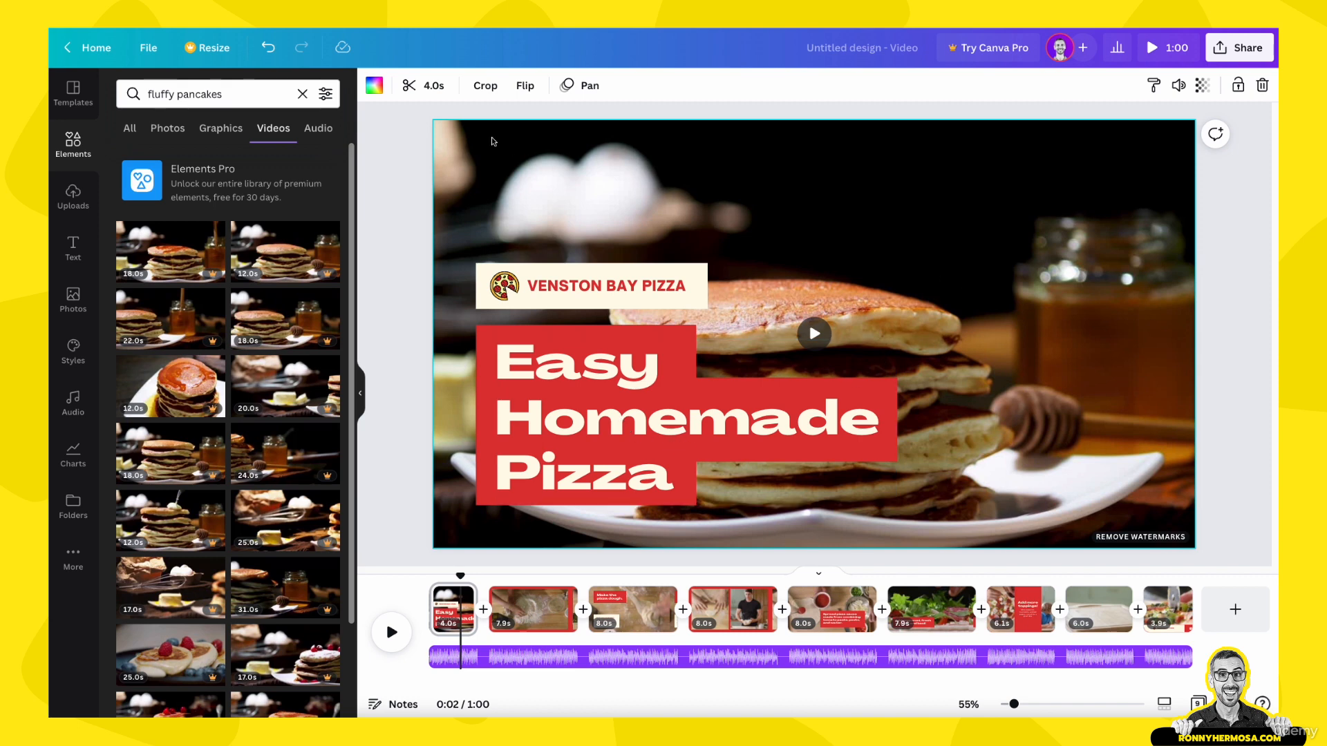
pyautogui.click(269, 48)
# Step: Add a single-cell grid to the opening page and place the pancake clip in it so it fills the page
pyautogui.click(303, 94)
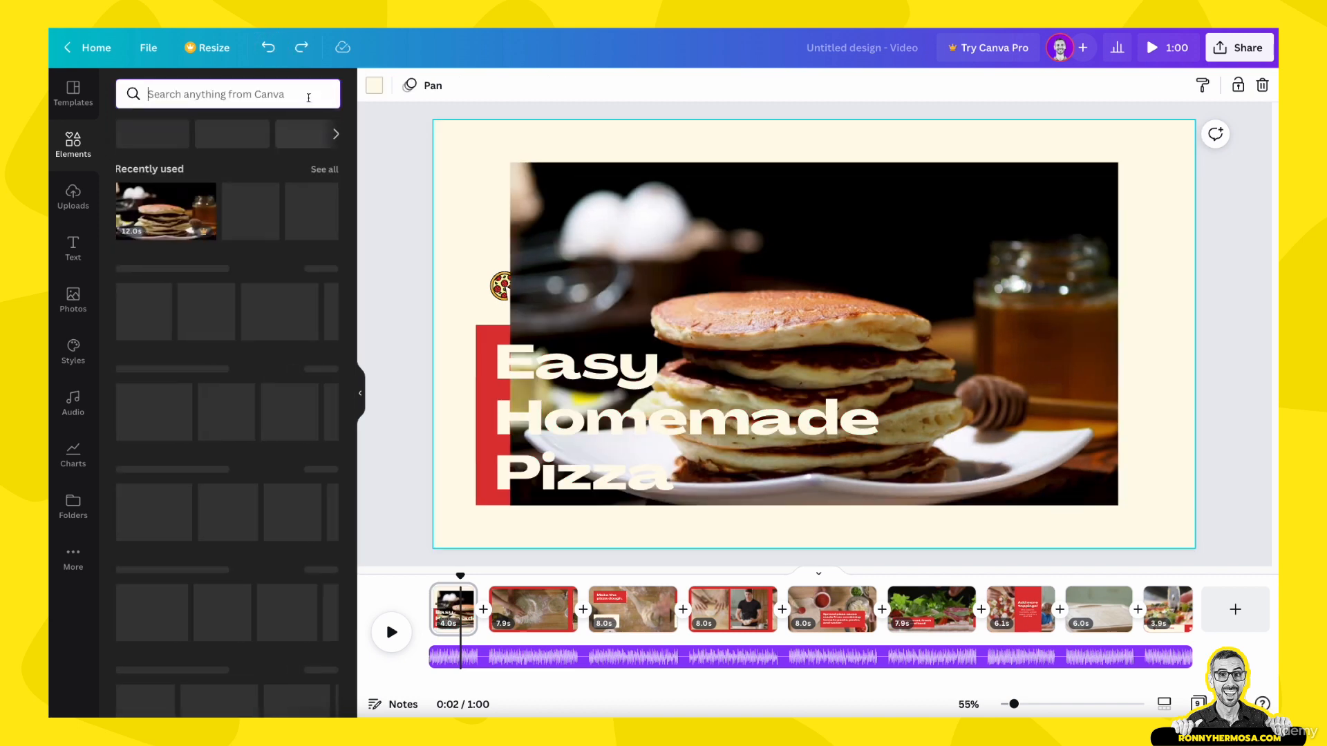
pyautogui.scroll(-9, 205, 486)
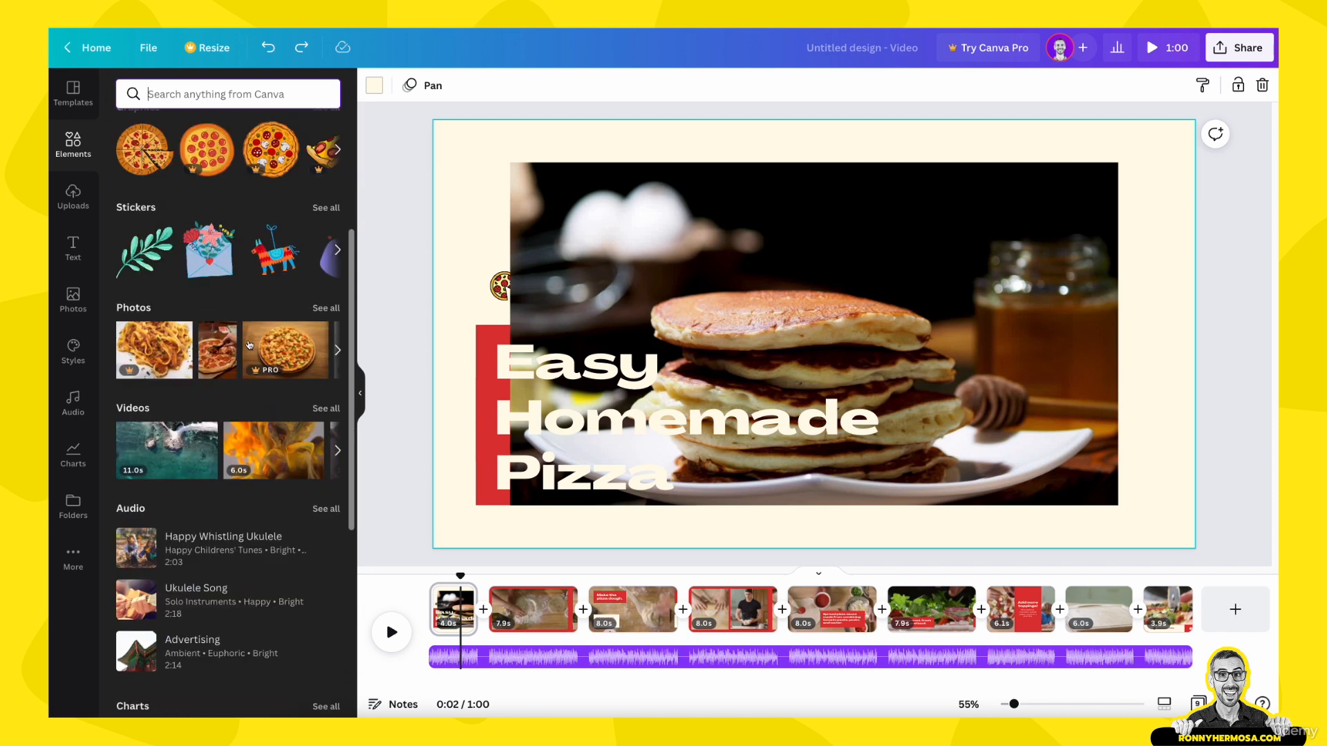
pyautogui.click(152, 669)
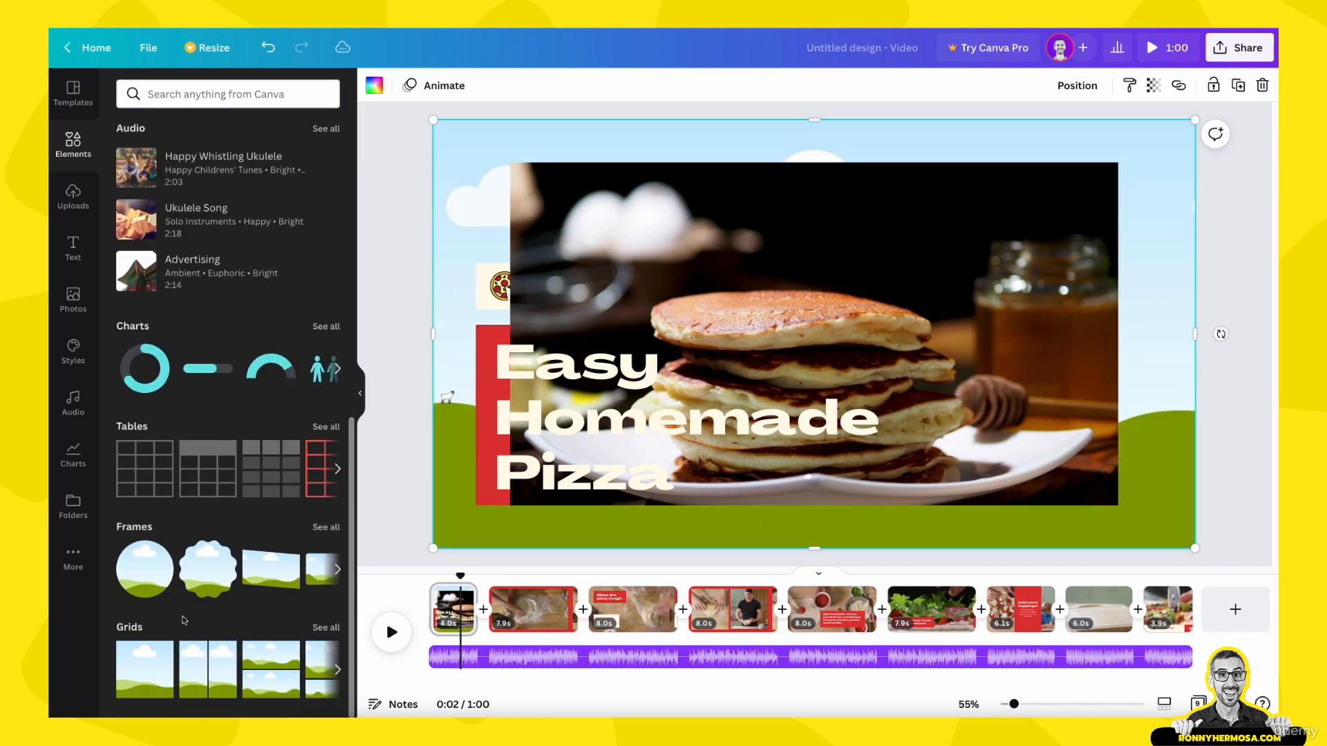
pyautogui.moveTo(652, 191); pyautogui.dragTo(645, 206)
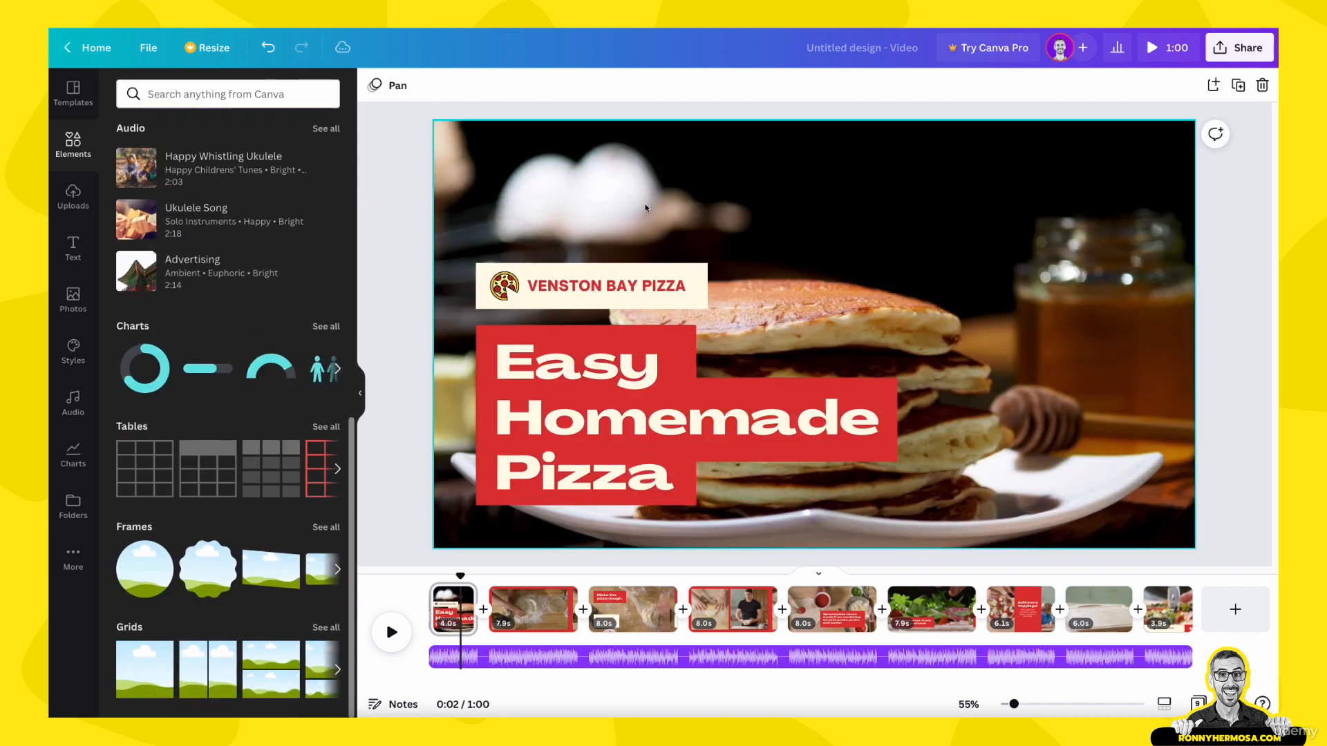
# Step: Enlarge the pancake clip inside the opening page's grid and shift the pancake stack towards the right of the frame
pyautogui.doubleClick(646, 207)
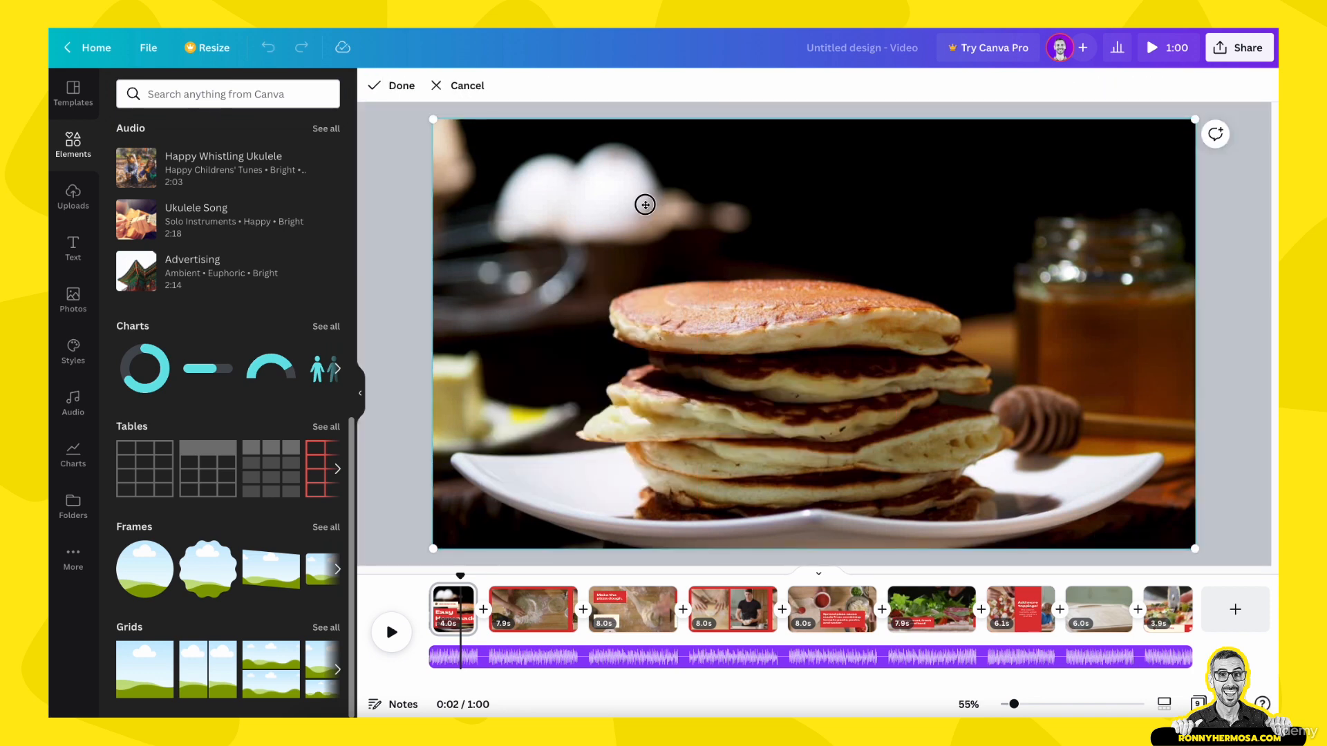
pyautogui.moveTo(1192, 118); pyautogui.dragTo(1270, 78)
pyautogui.moveTo(1084, 213); pyautogui.dragTo(1185, 208)
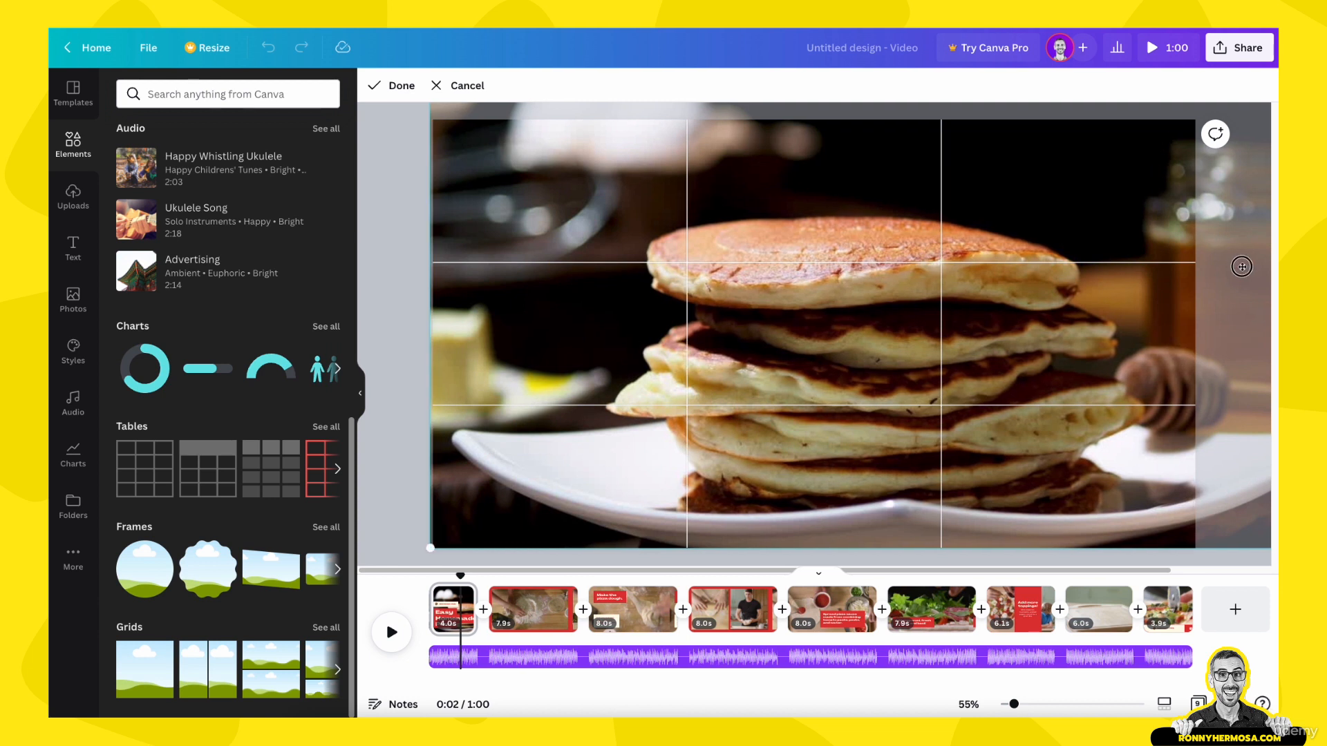
pyautogui.click(391, 86)
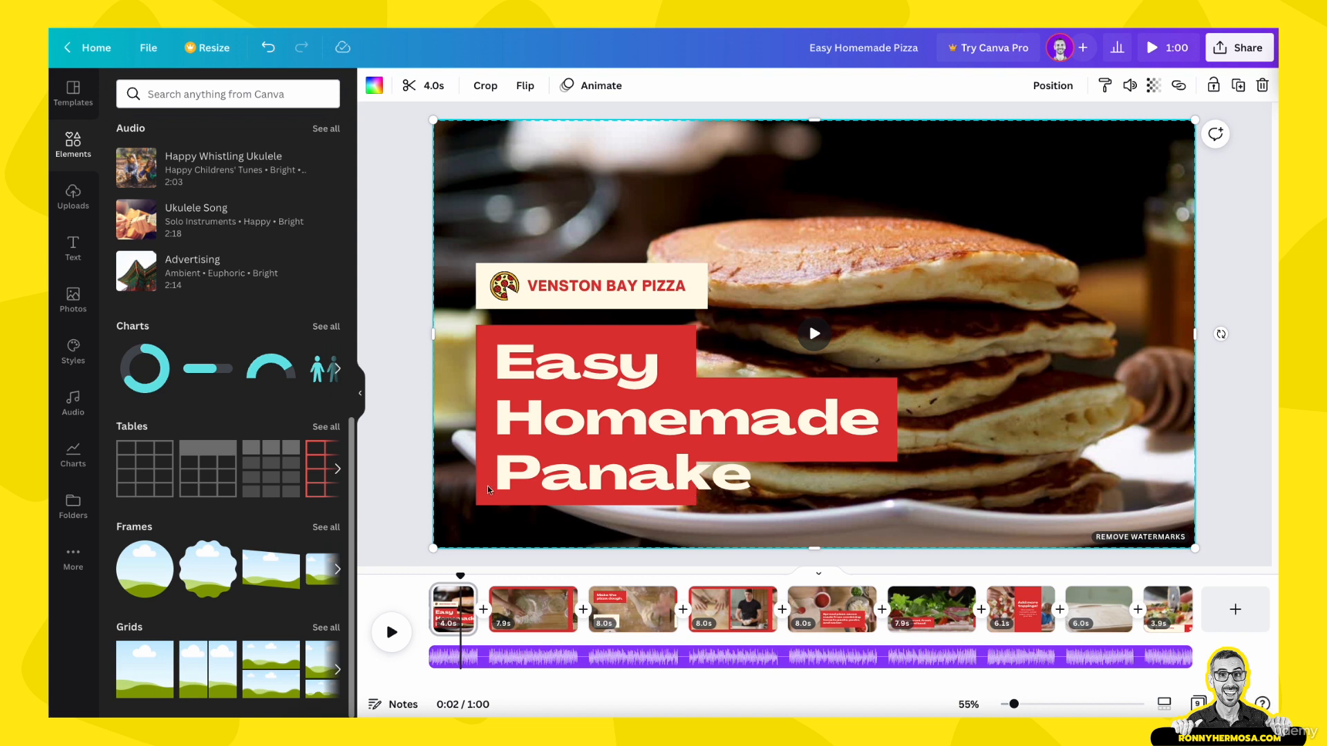
# Step: Place a red box under the title's third line, send it backward, and narrow it to fit the word "Panake"
pyautogui.click(484, 421)
pyautogui.moveTo(562, 410); pyautogui.dragTo(559, 475)
pyautogui.click(1077, 85)
pyautogui.click(1033, 129)
pyautogui.moveTo(897, 484); pyautogui.dragTo(762, 483)
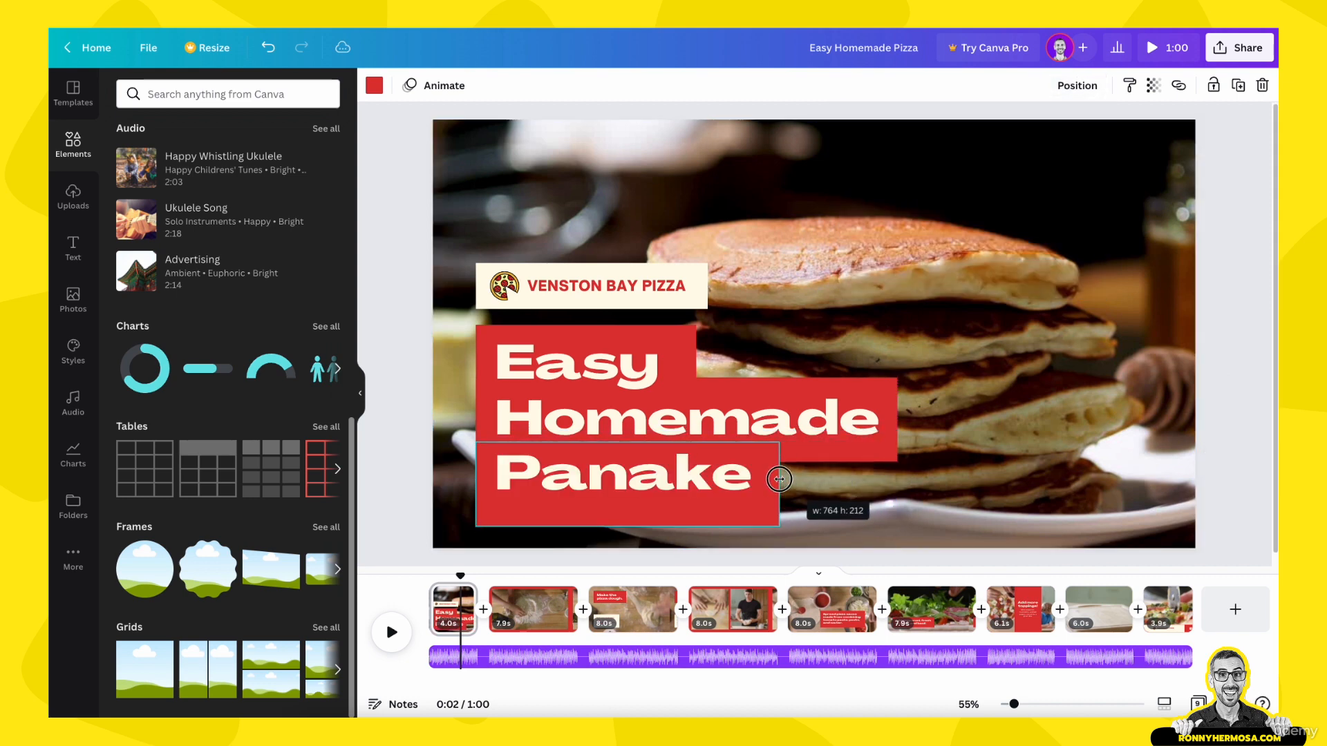
# Step: Group the title's red boxes and delete the Venston Bay Pizza label from the opening page
pyautogui.moveTo(460, 576)
pyautogui.mouseDown()
pyautogui.moveTo(421, 572)
pyautogui.moveTo(453, 572)
pyautogui.mouseUp()
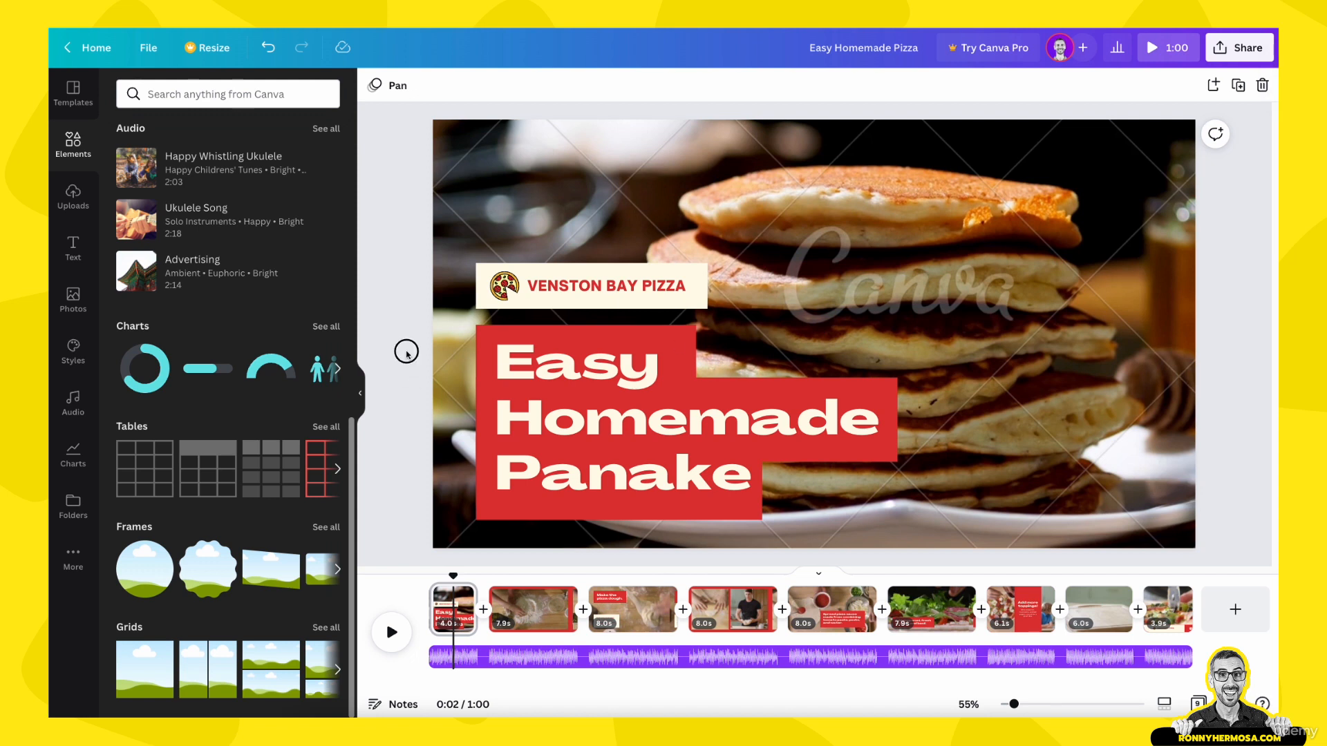
pyautogui.click(510, 474)
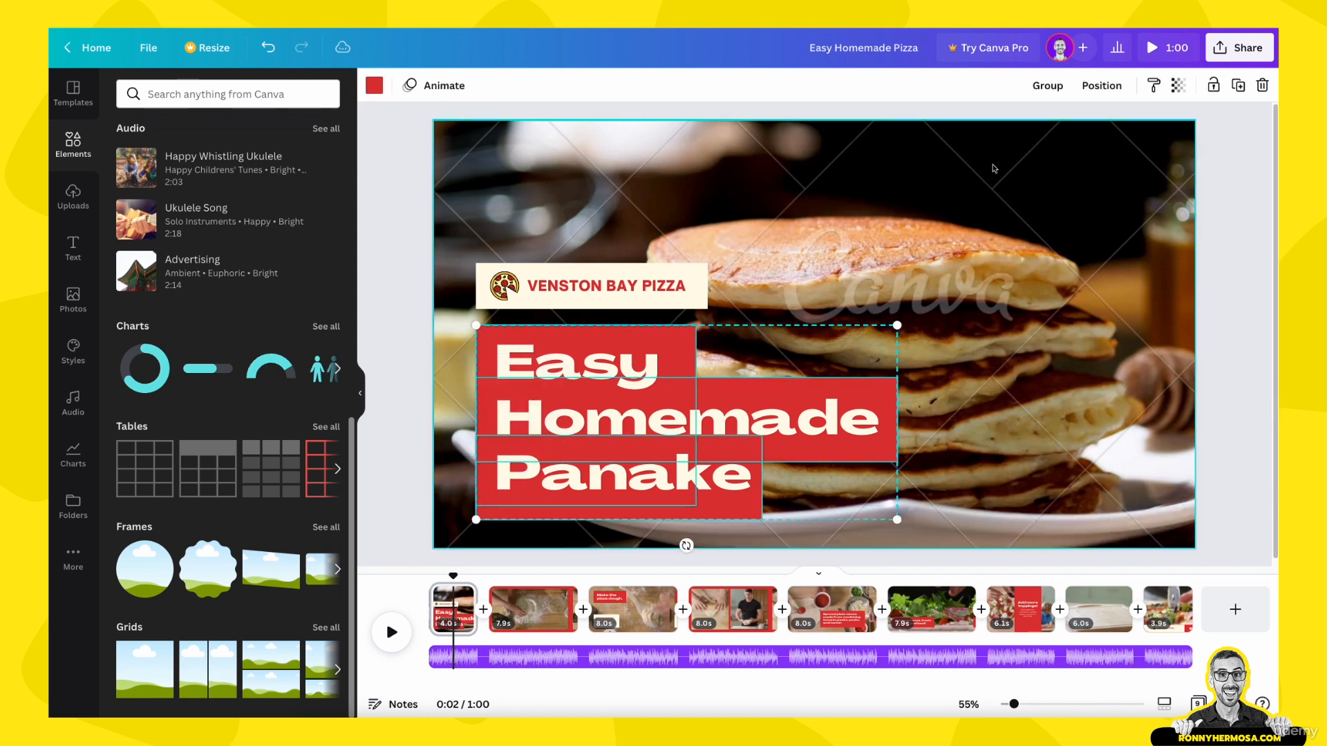
pyautogui.click(1048, 85)
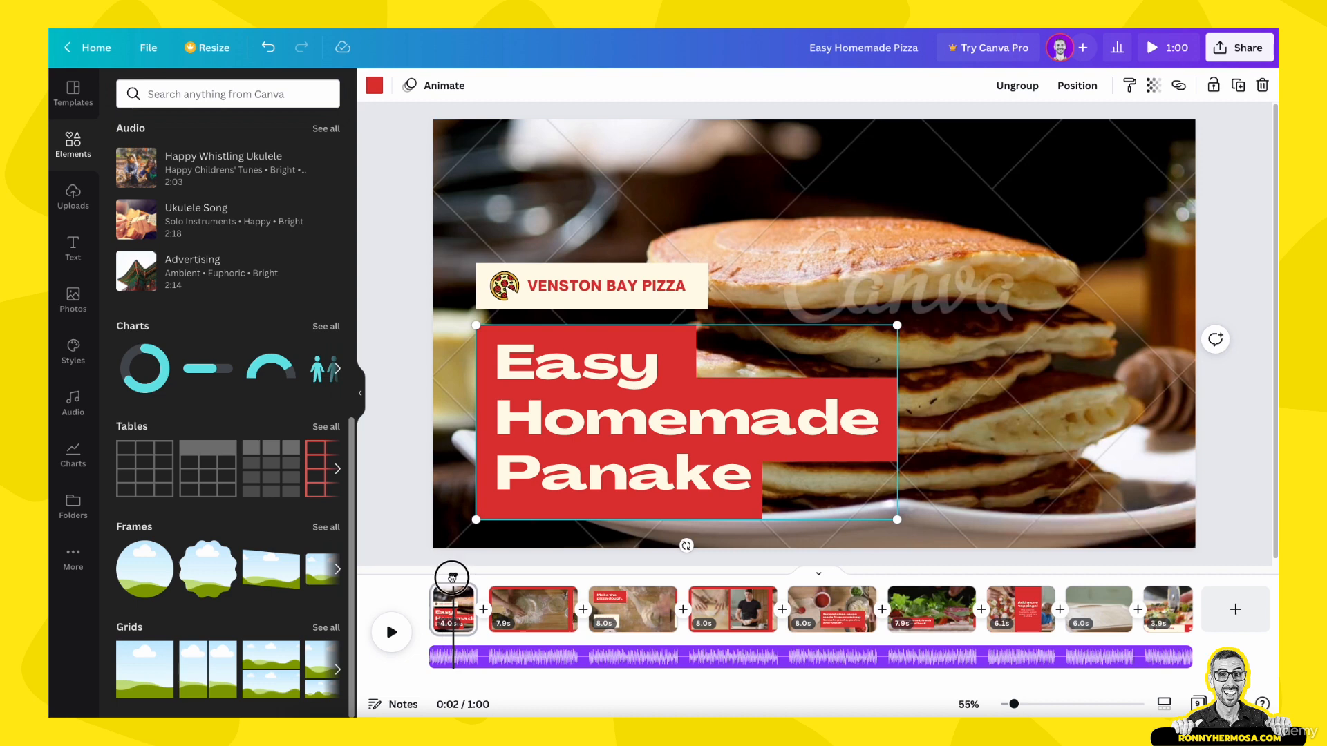
pyautogui.moveTo(450, 578)
pyautogui.mouseDown()
pyautogui.moveTo(412, 586)
pyautogui.moveTo(452, 586)
pyautogui.mouseUp()
pyautogui.click(582, 297)
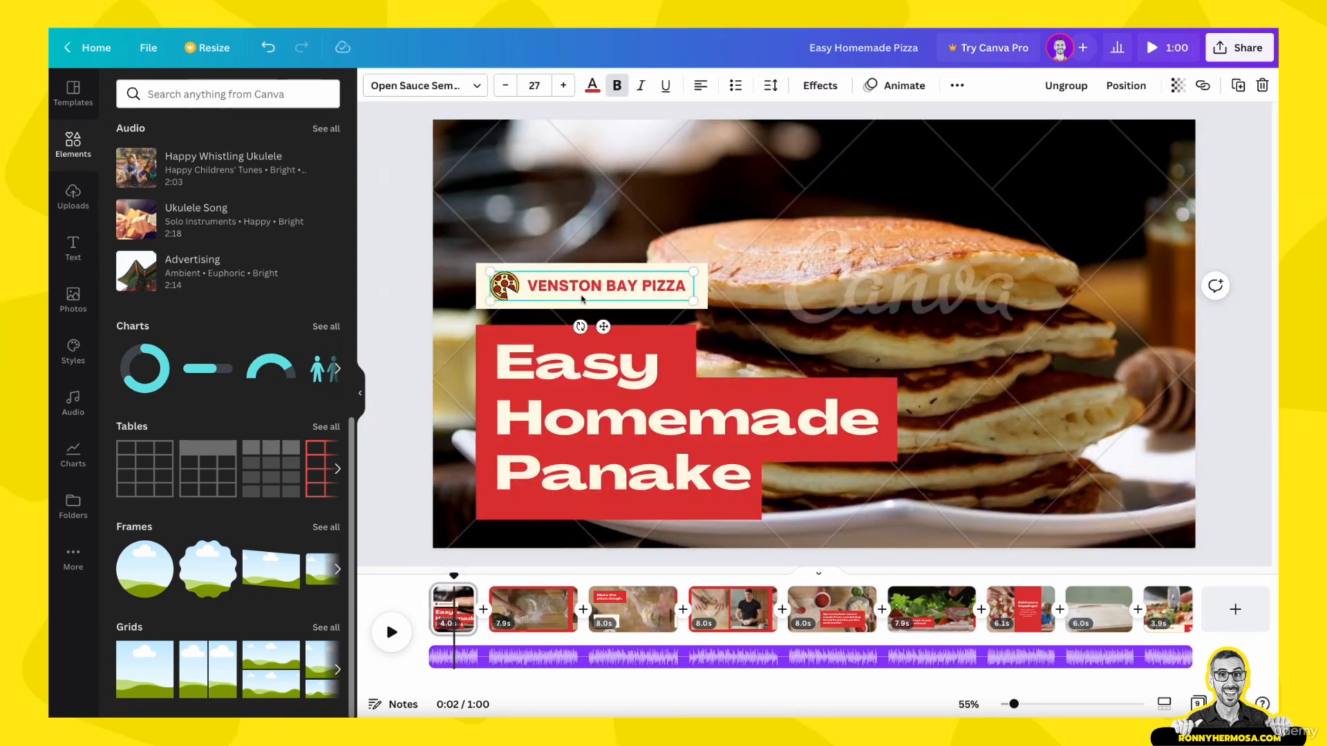
pyautogui.press('Delete')
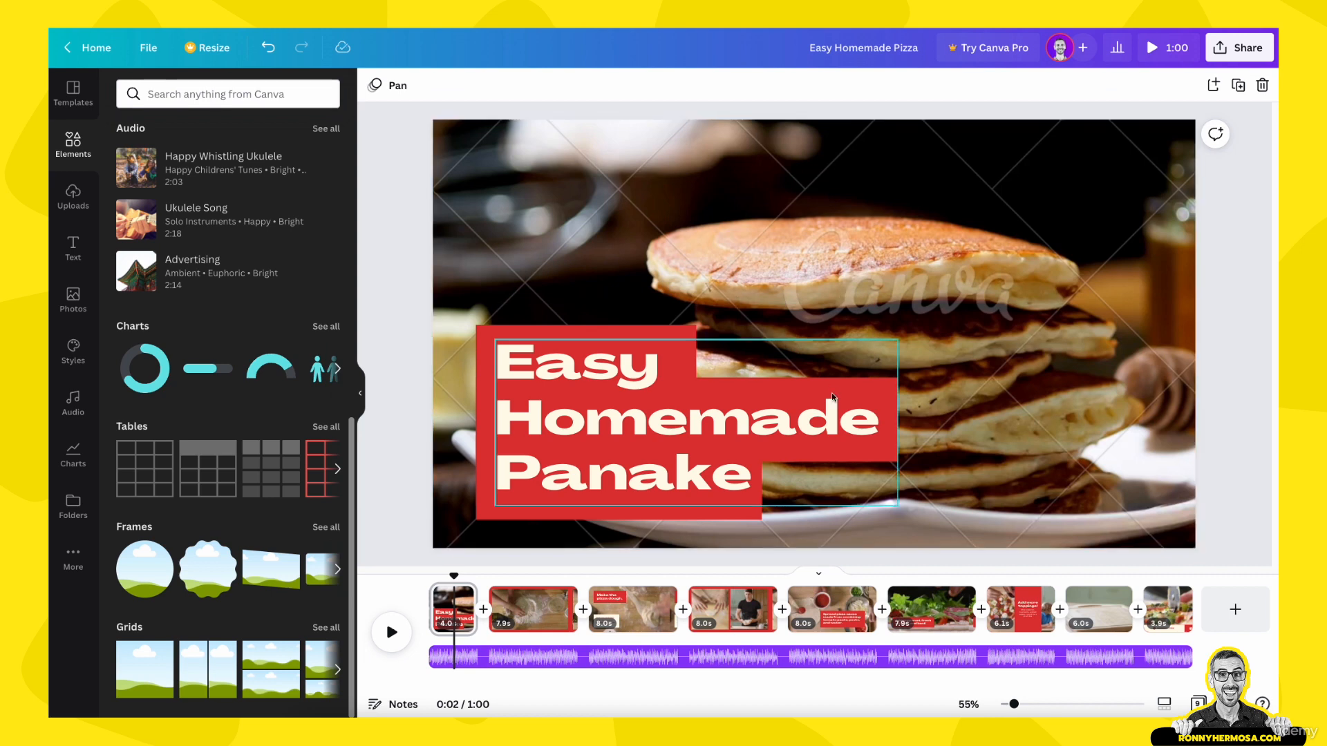
# Step: Open page 2 and search the video elements for "pancake recipe"
pyautogui.click(518, 618)
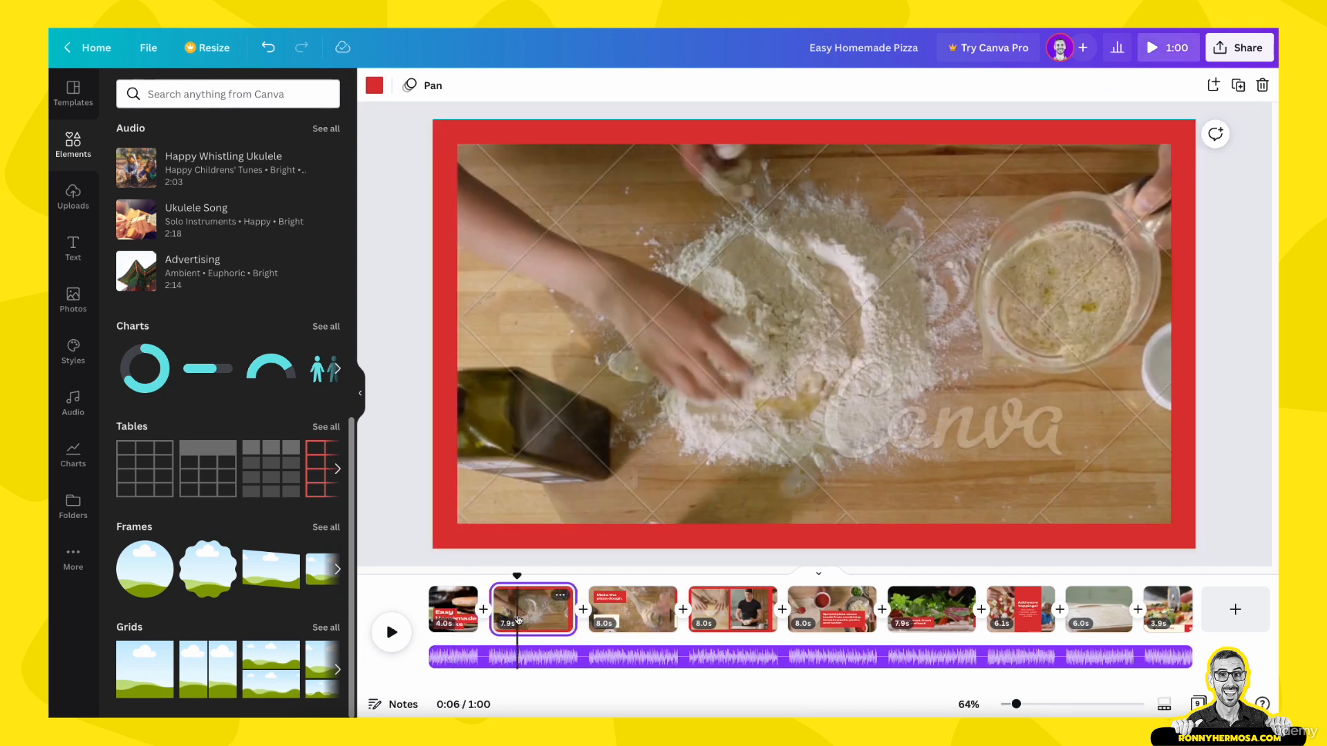
pyautogui.moveTo(516, 577)
pyautogui.mouseDown()
pyautogui.moveTo(499, 579)
pyautogui.moveTo(563, 589)
pyautogui.moveTo(511, 588)
pyautogui.mouseUp()
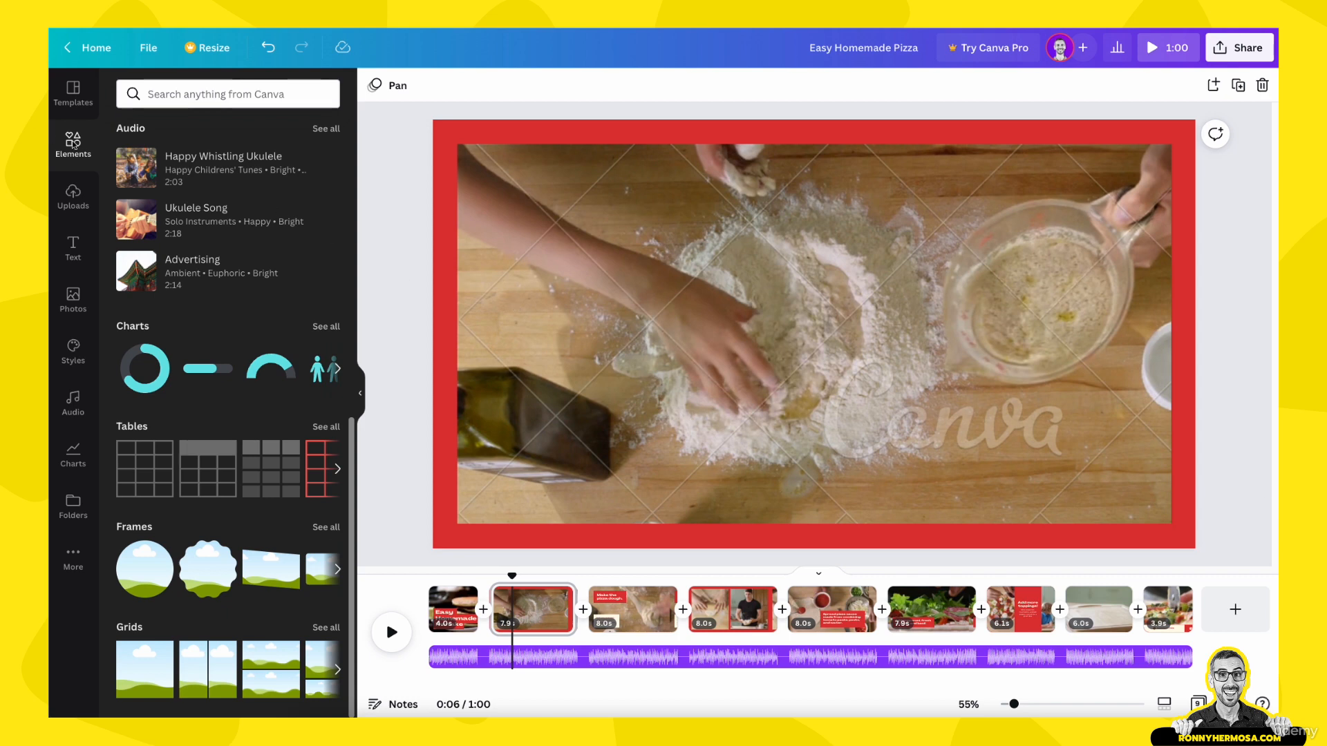
pyautogui.click(202, 97)
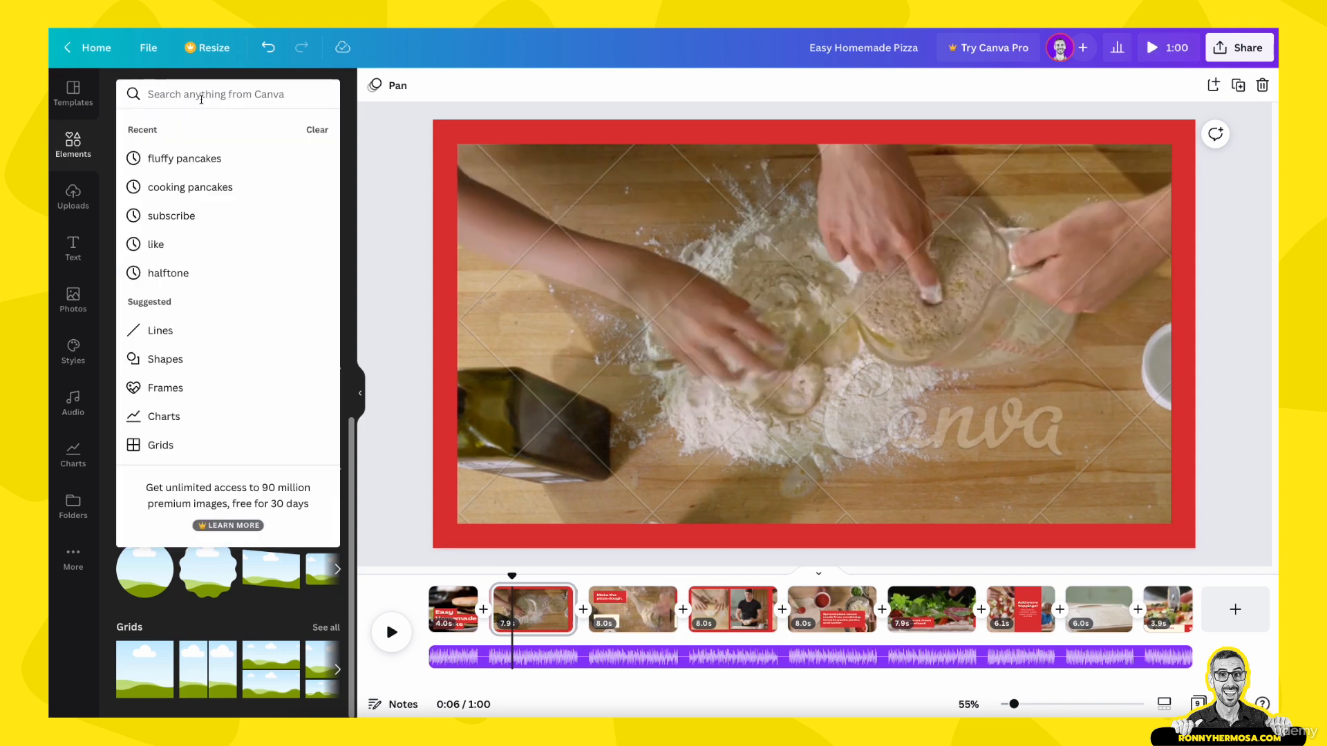
pyautogui.write('pancake recip')
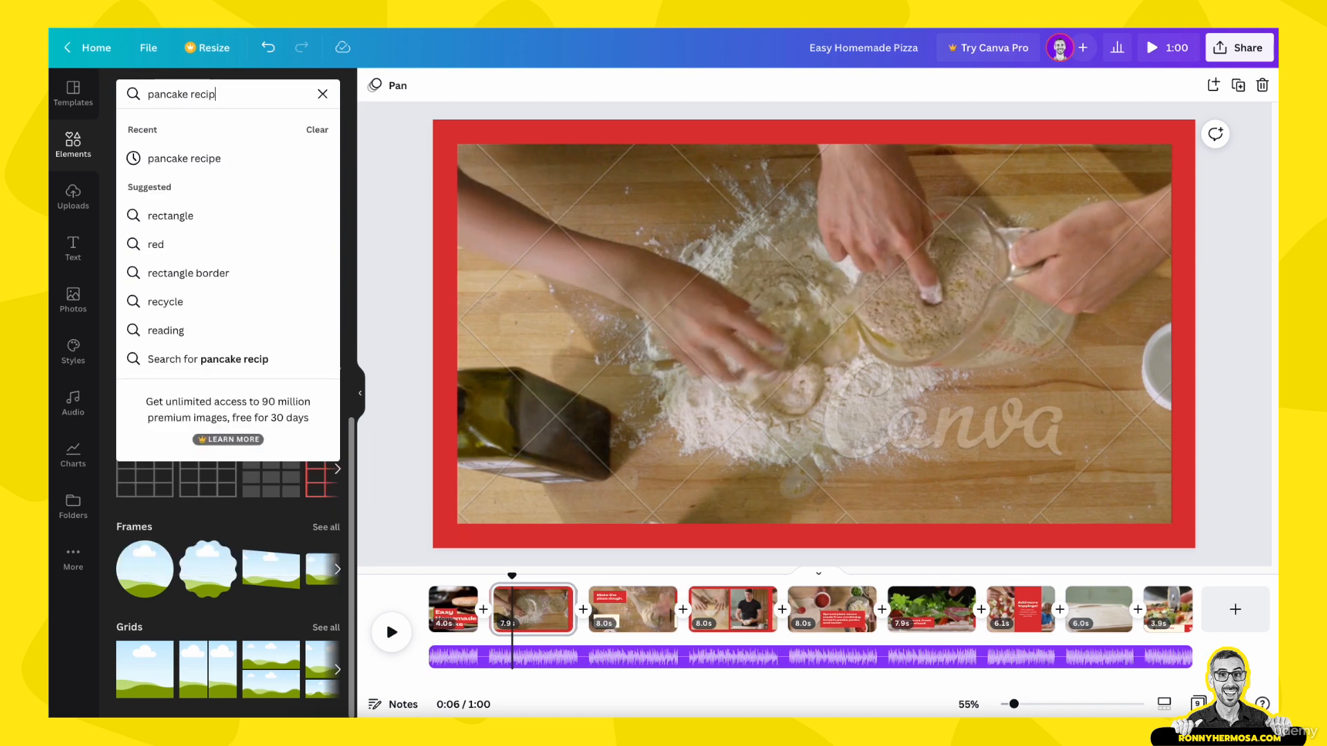
pyautogui.write('e')
pyautogui.press('Return')
pyautogui.click(273, 128)
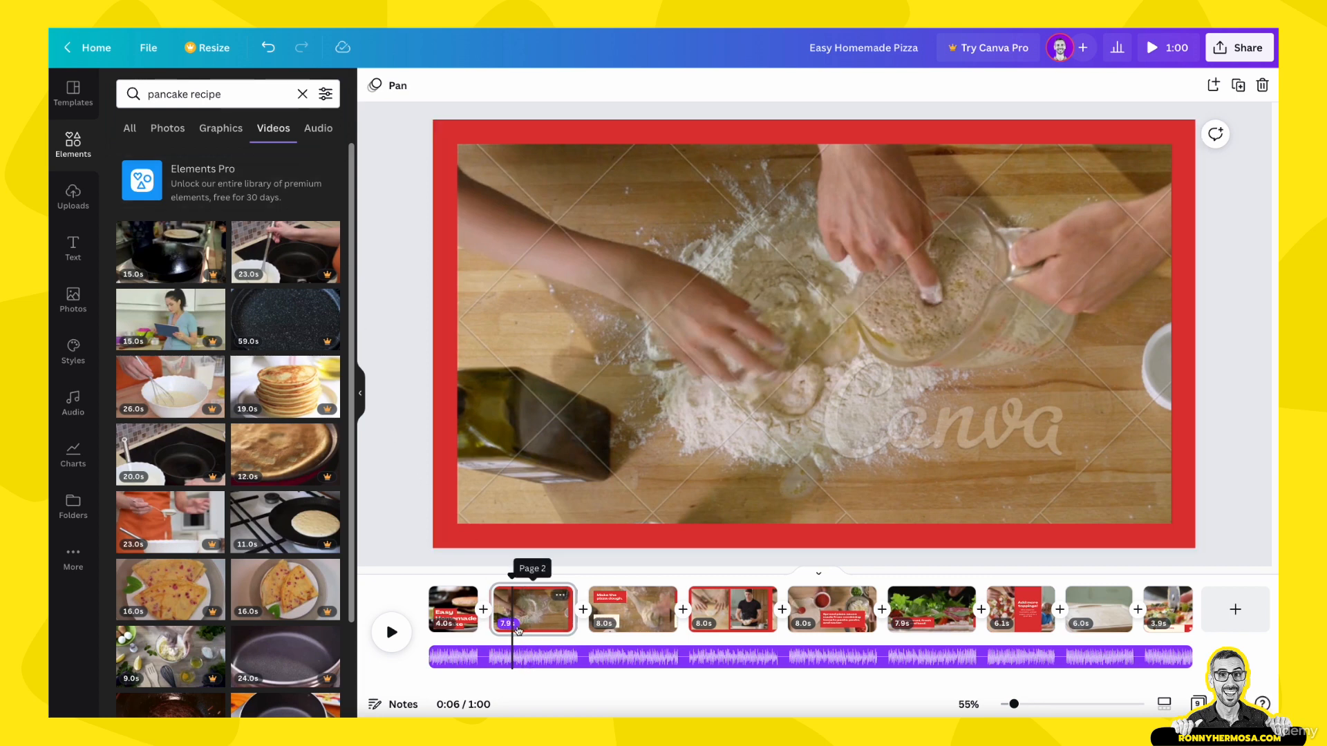
# Step: Add the 12.0 s clip of milk pouring into flour from the video results to page 2
pyautogui.scroll(-1, 232, 368)
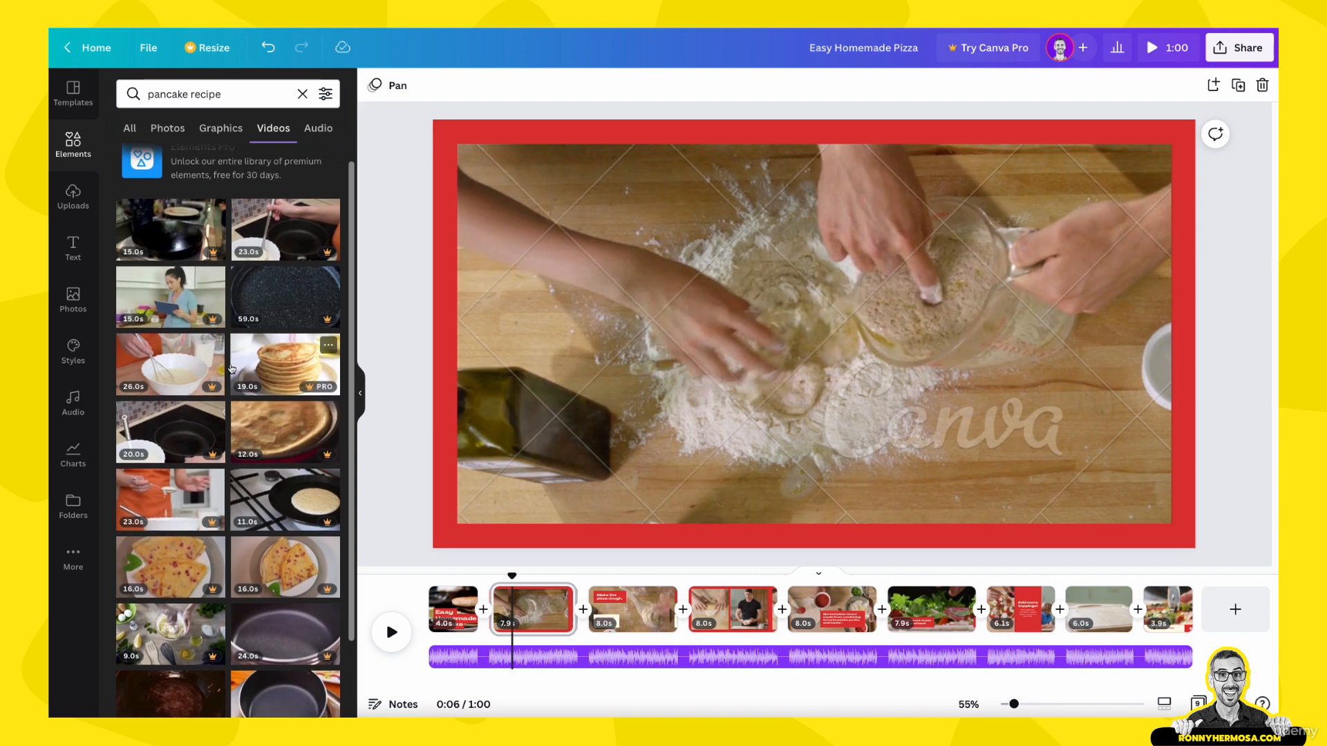
pyautogui.scroll(-3, 231, 368)
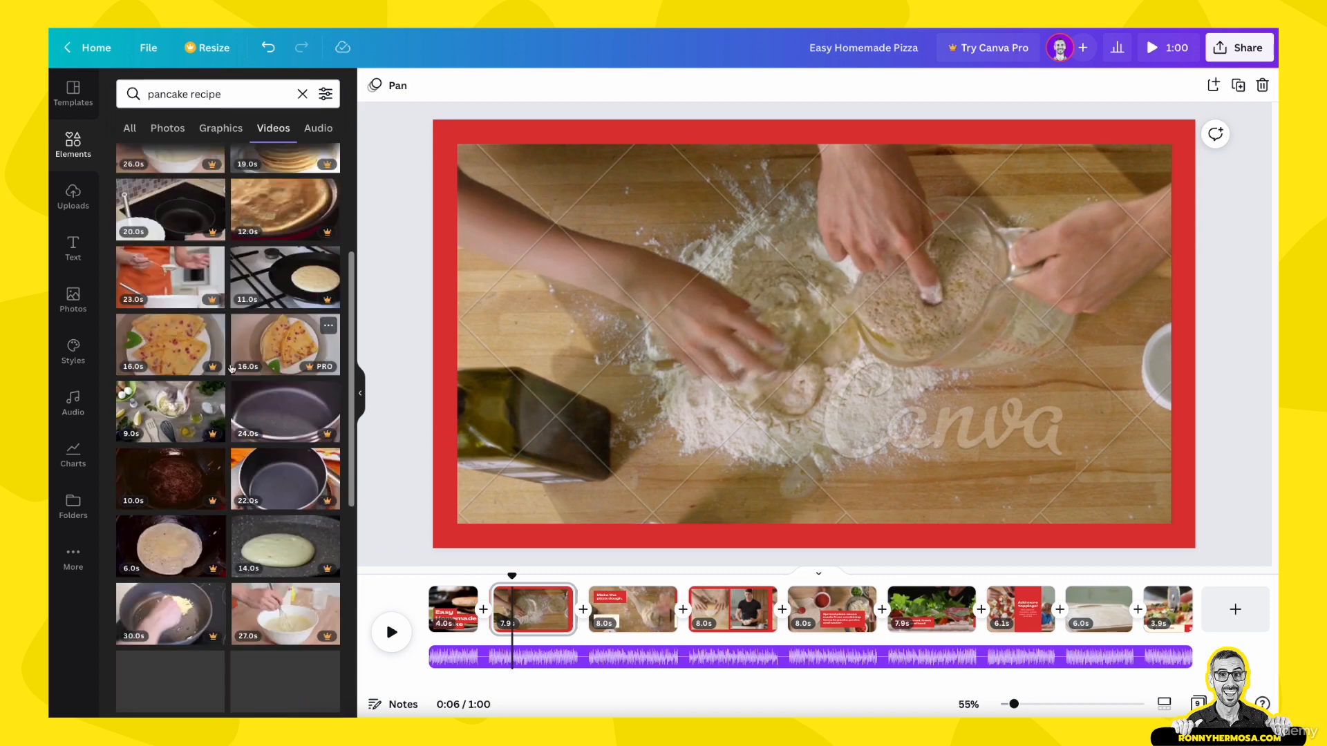
pyautogui.scroll(-2, 232, 369)
pyautogui.scroll(-1, 231, 368)
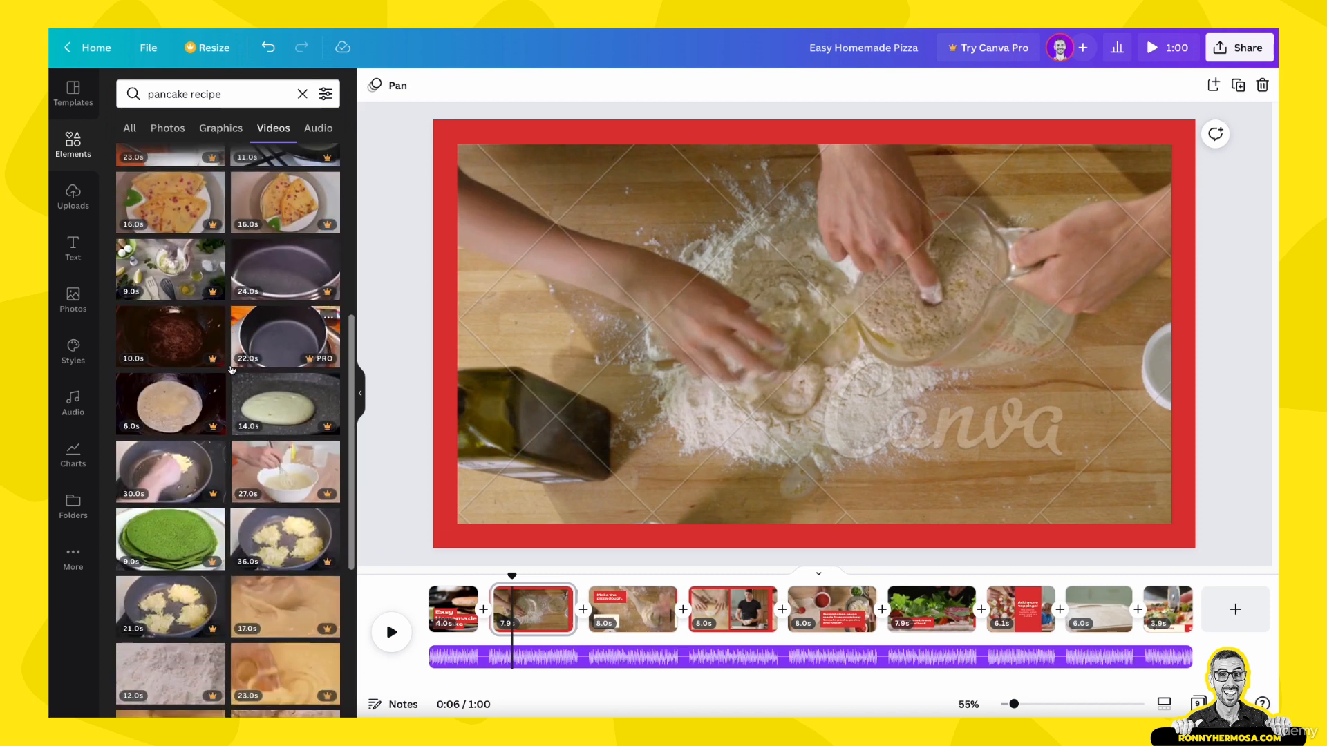
pyautogui.scroll(-1, 232, 369)
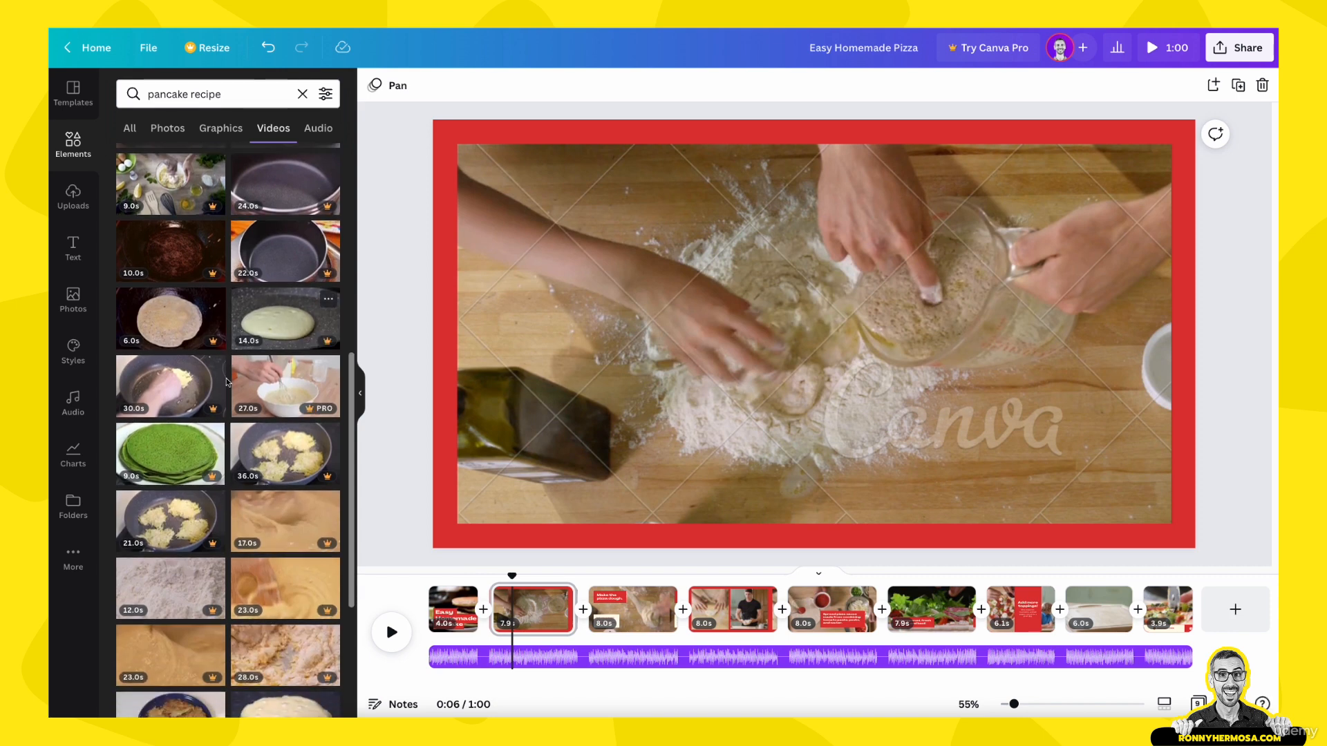
pyautogui.click(176, 587)
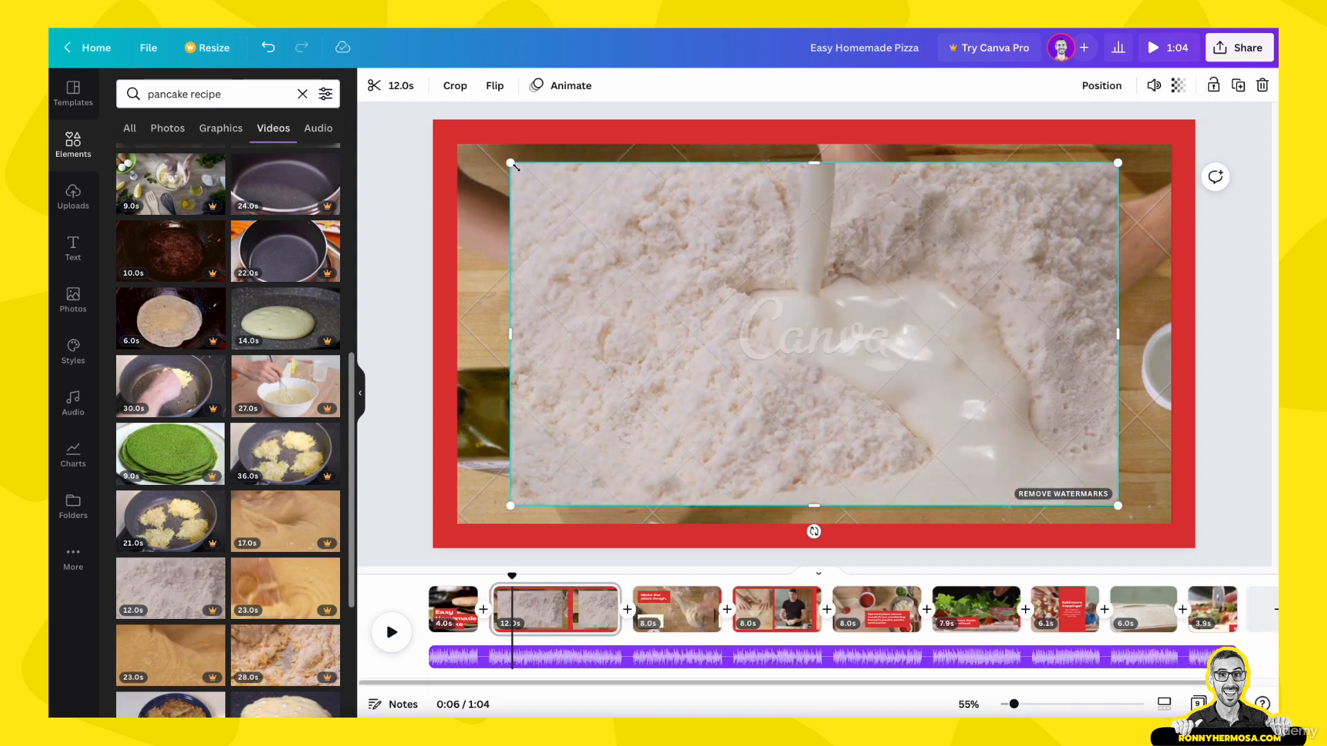
# Step: Resize the milk-and-flour clip so it covers the dough video inside page 2's red border
pyautogui.moveTo(503, 161); pyautogui.dragTo(477, 144)
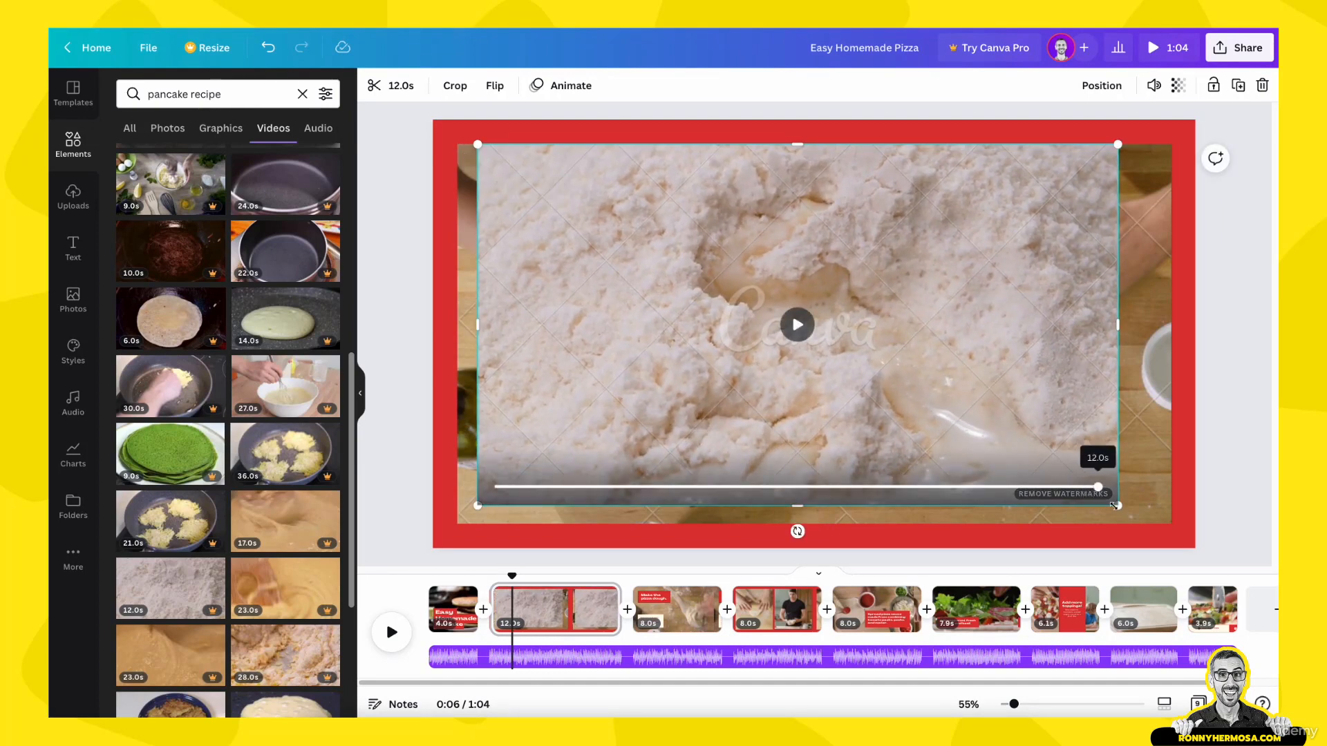
pyautogui.moveTo(1118, 506); pyautogui.dragTo(1145, 527)
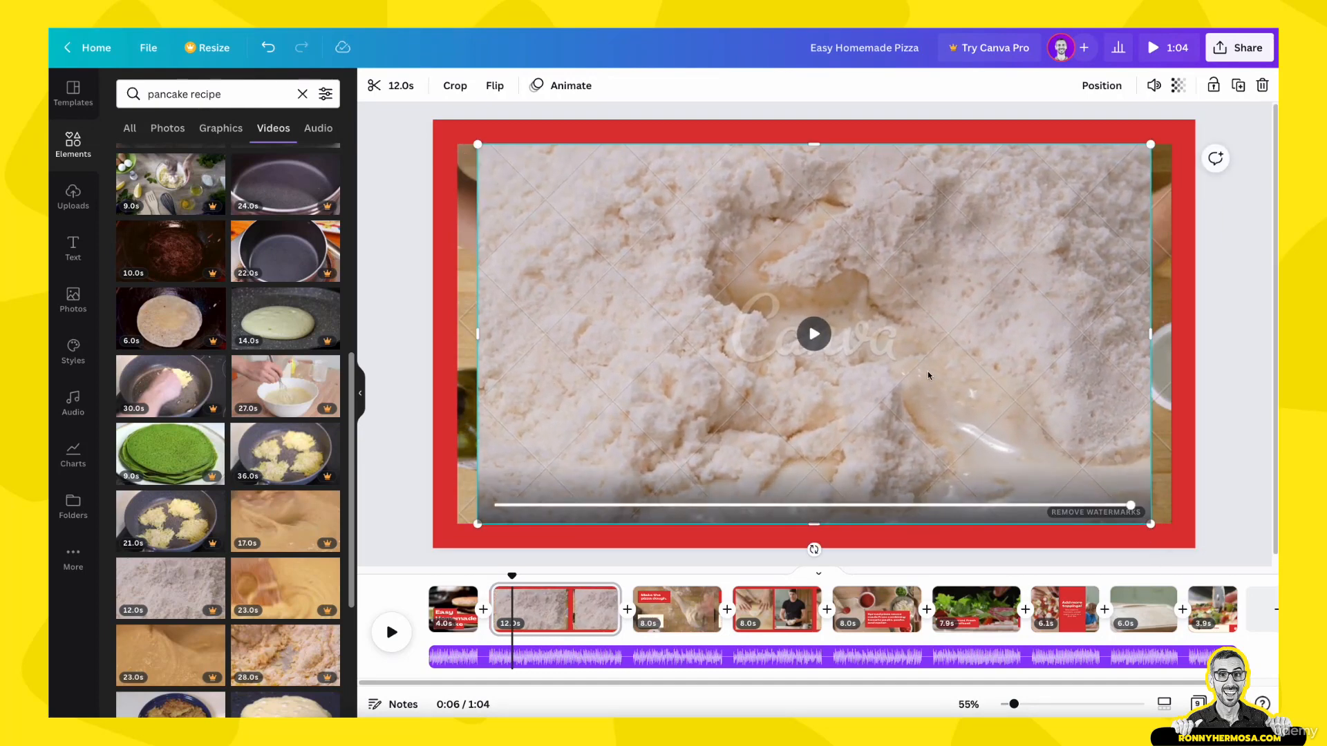
pyautogui.moveTo(924, 370); pyautogui.dragTo(907, 370)
pyautogui.moveTo(1130, 334); pyautogui.dragTo(1170, 334)
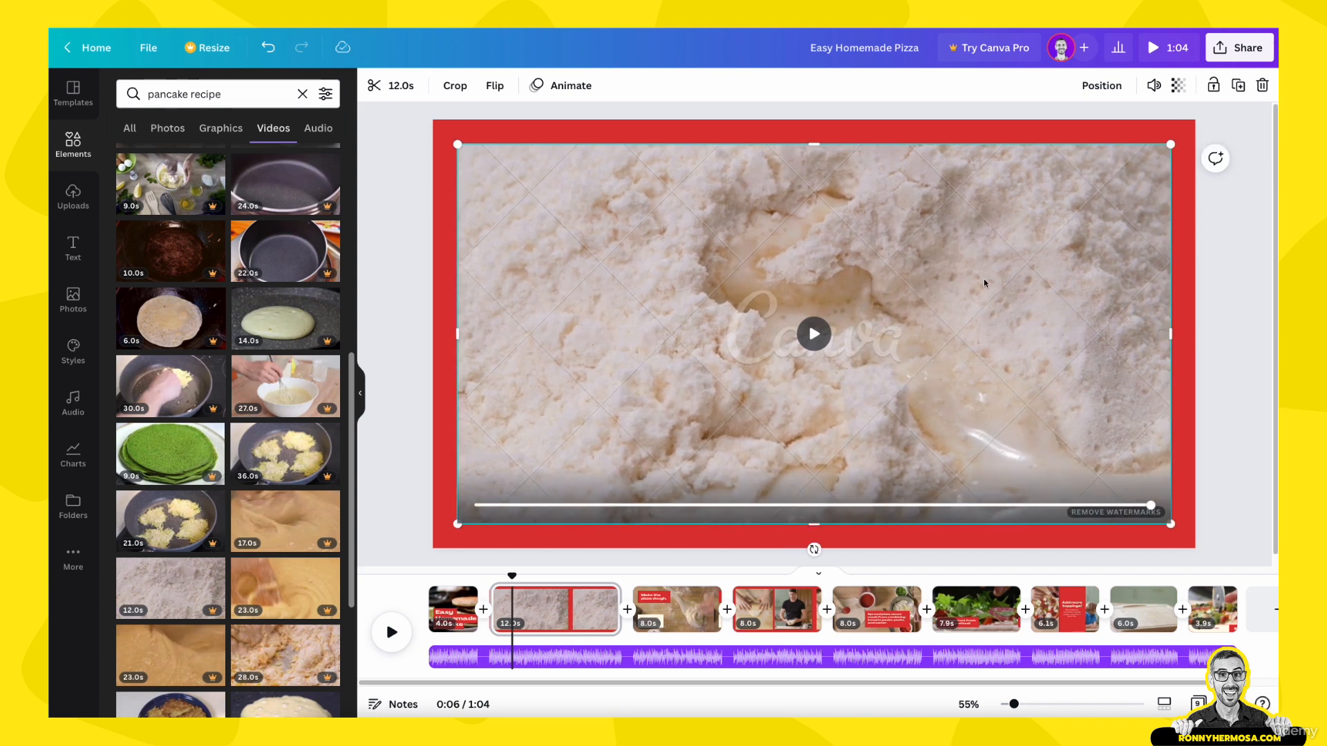
# Step: Send the milk-and-flour clip backward behind the original dough video and delete the dough video from page 2
pyautogui.click(1103, 89)
pyautogui.click(1054, 129)
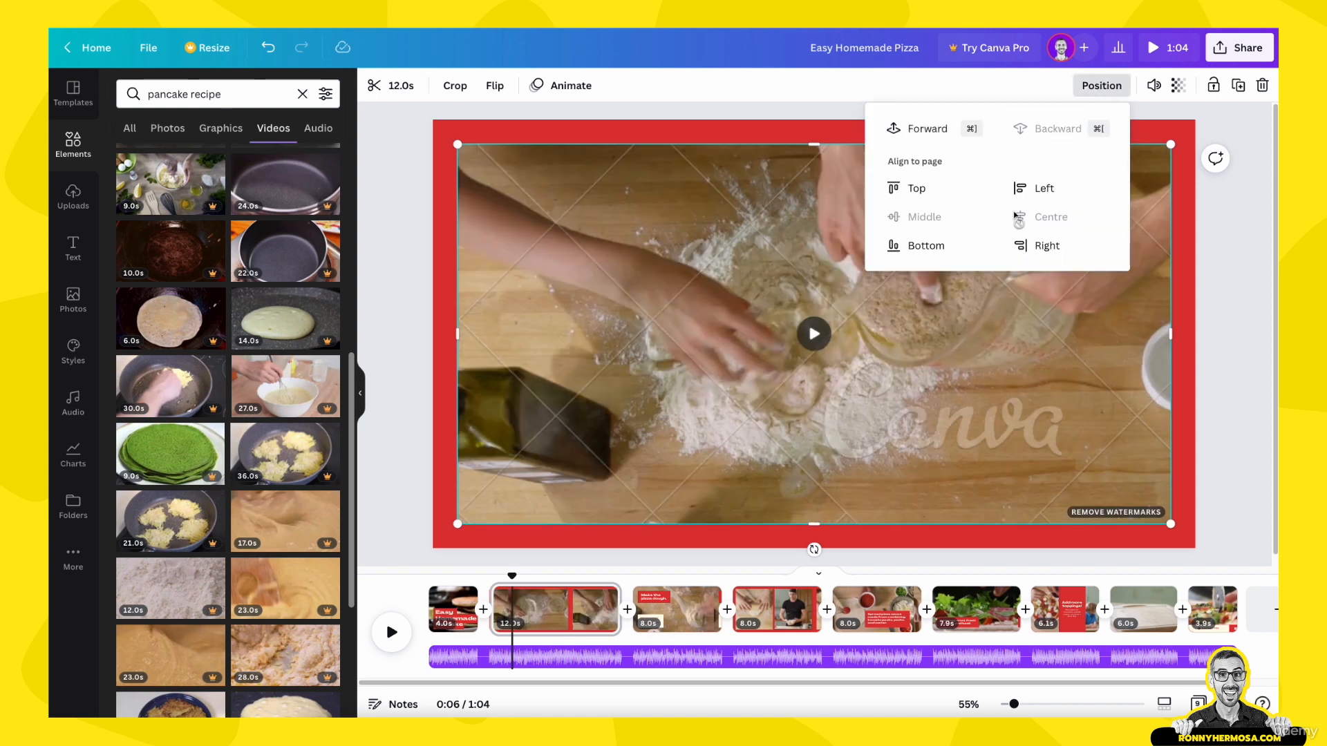
pyautogui.click(980, 326)
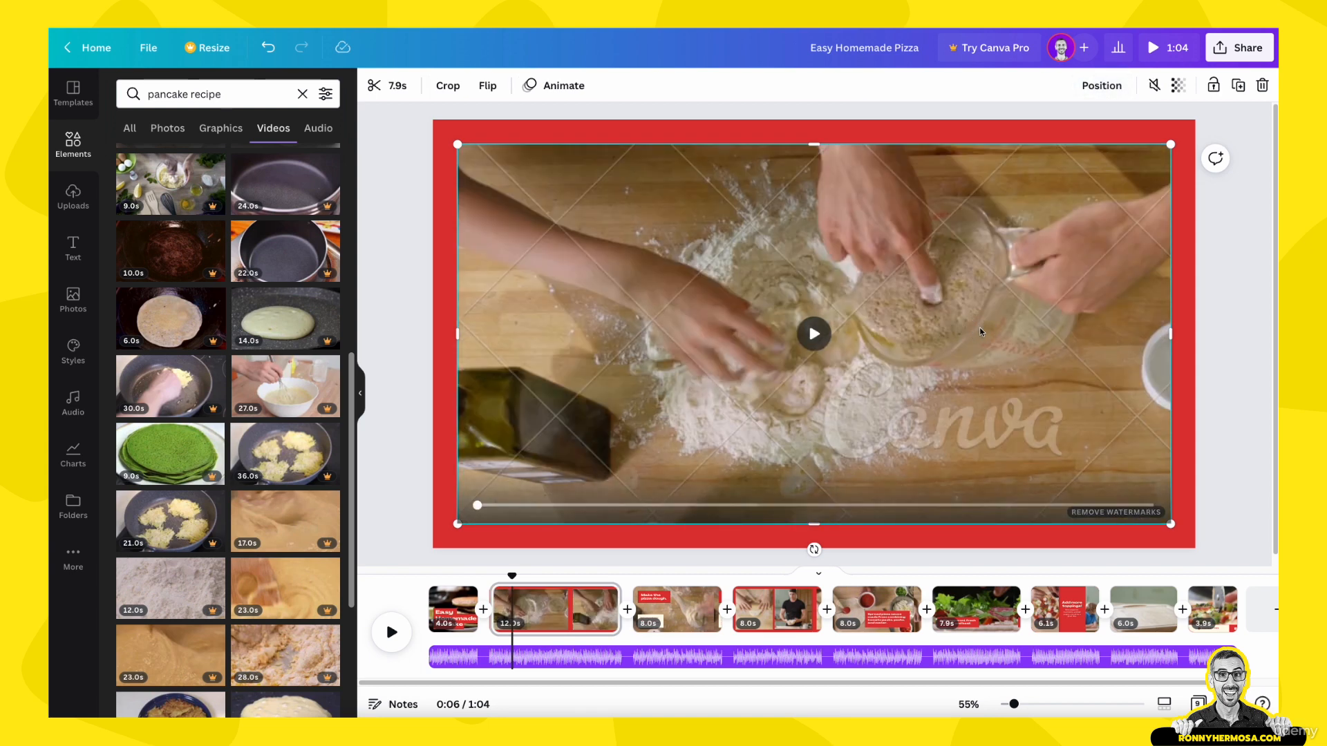
pyautogui.press('Delete')
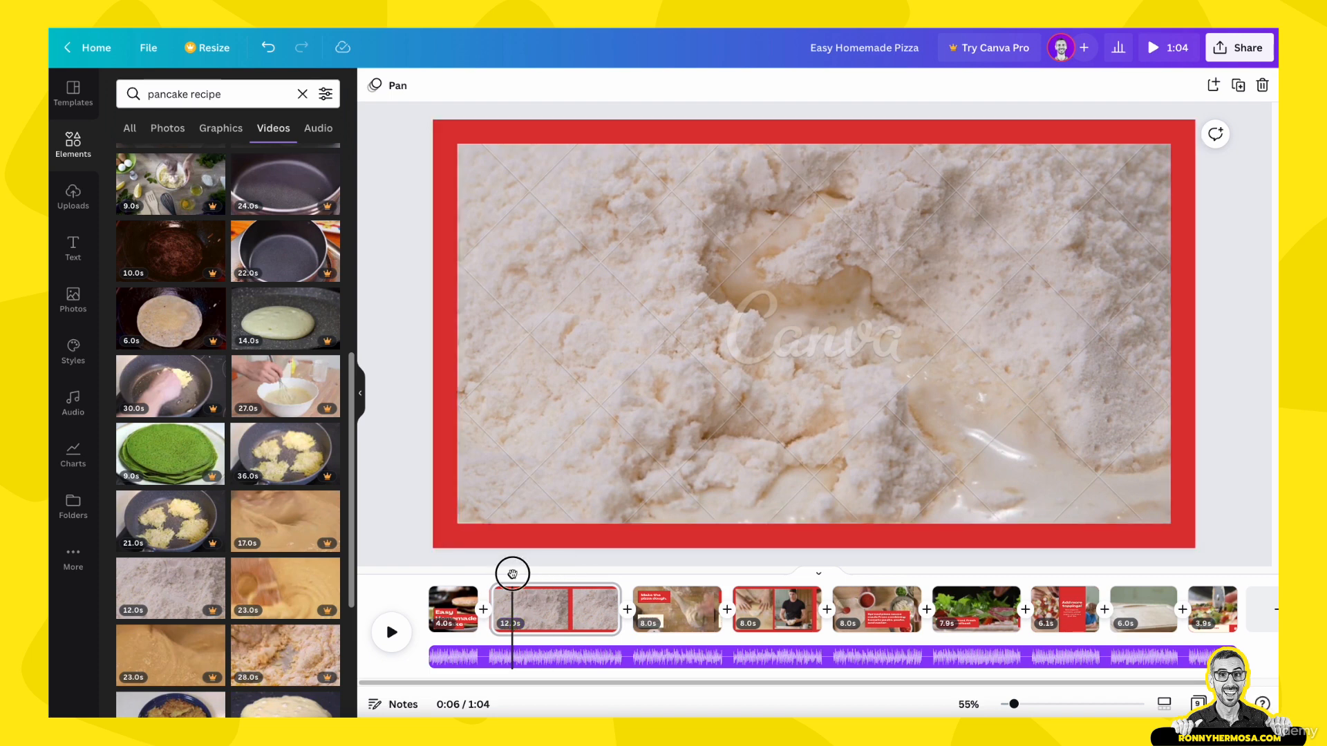
# Step: Preview page 2 up to 0:08, try shortening the page from its end, and undo the trim
pyautogui.moveTo(512, 574); pyautogui.dragTo(537, 573)
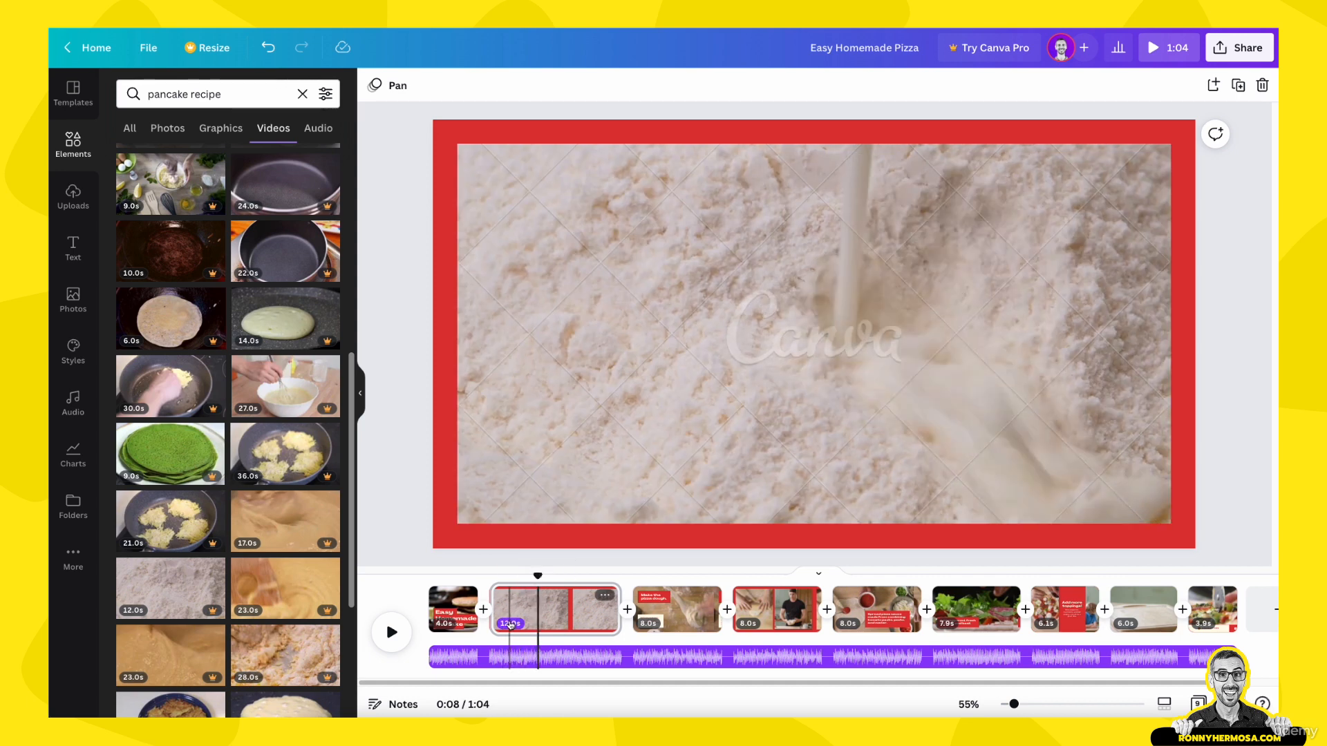
pyautogui.click(531, 616)
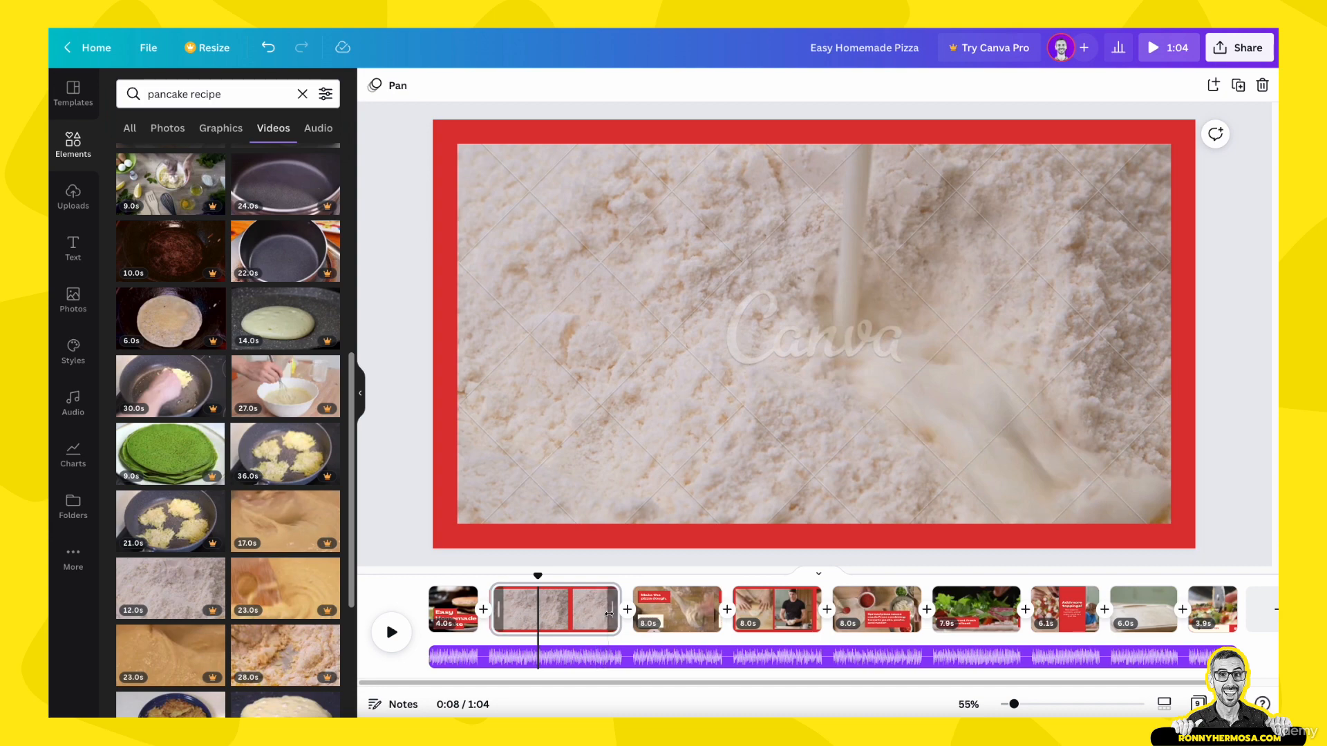
pyautogui.moveTo(611, 612); pyautogui.dragTo(525, 588)
pyautogui.hotkey('ctrl', 'z')
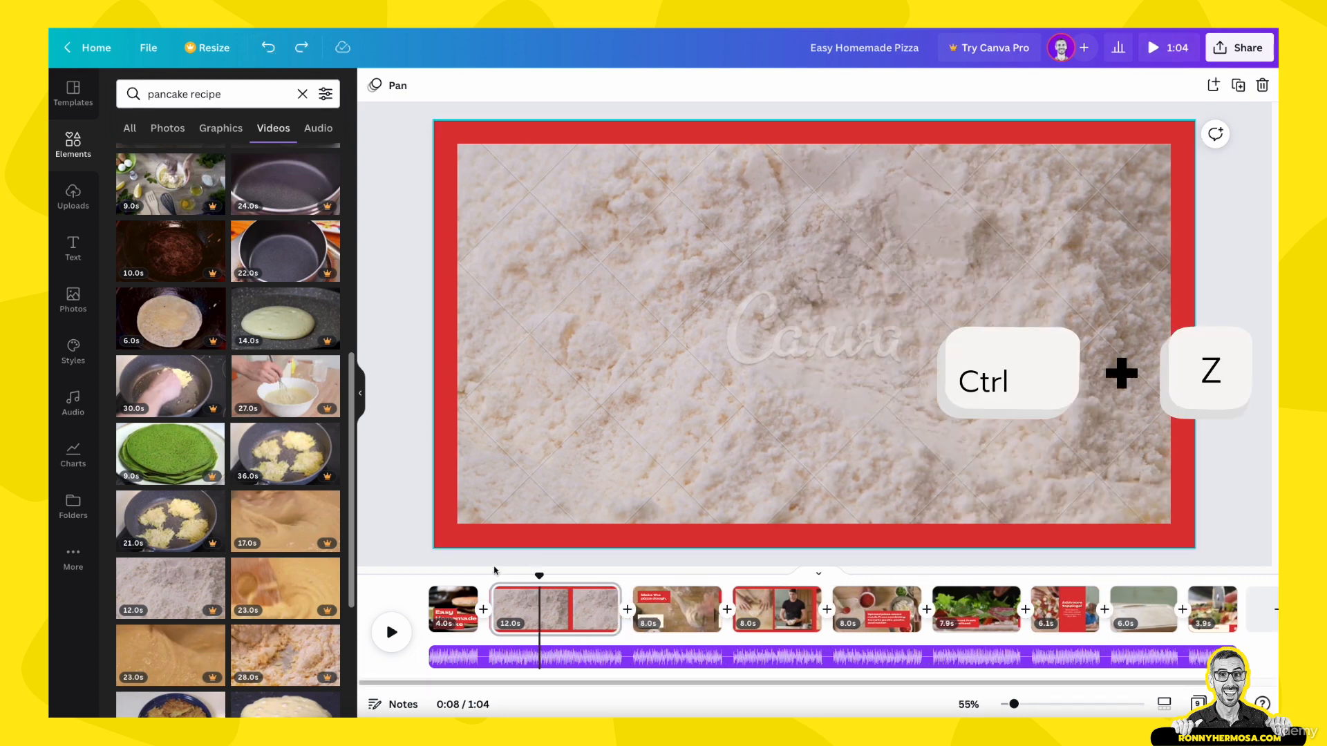
# Step: Trim the start of page 2 to shorten it to 6.7 s, and scrub through the result
pyautogui.moveTo(497, 600); pyautogui.dragTo(530, 601)
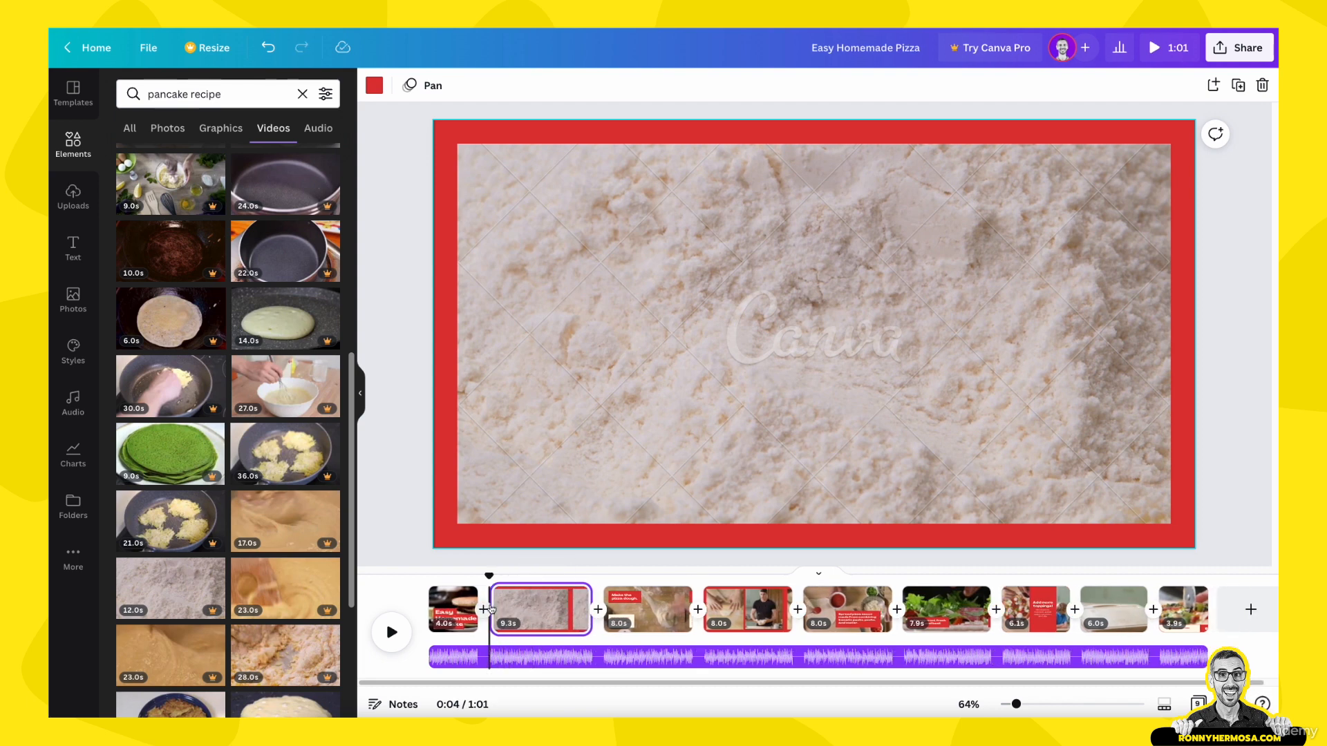
pyautogui.moveTo(503, 604); pyautogui.dragTo(519, 608)
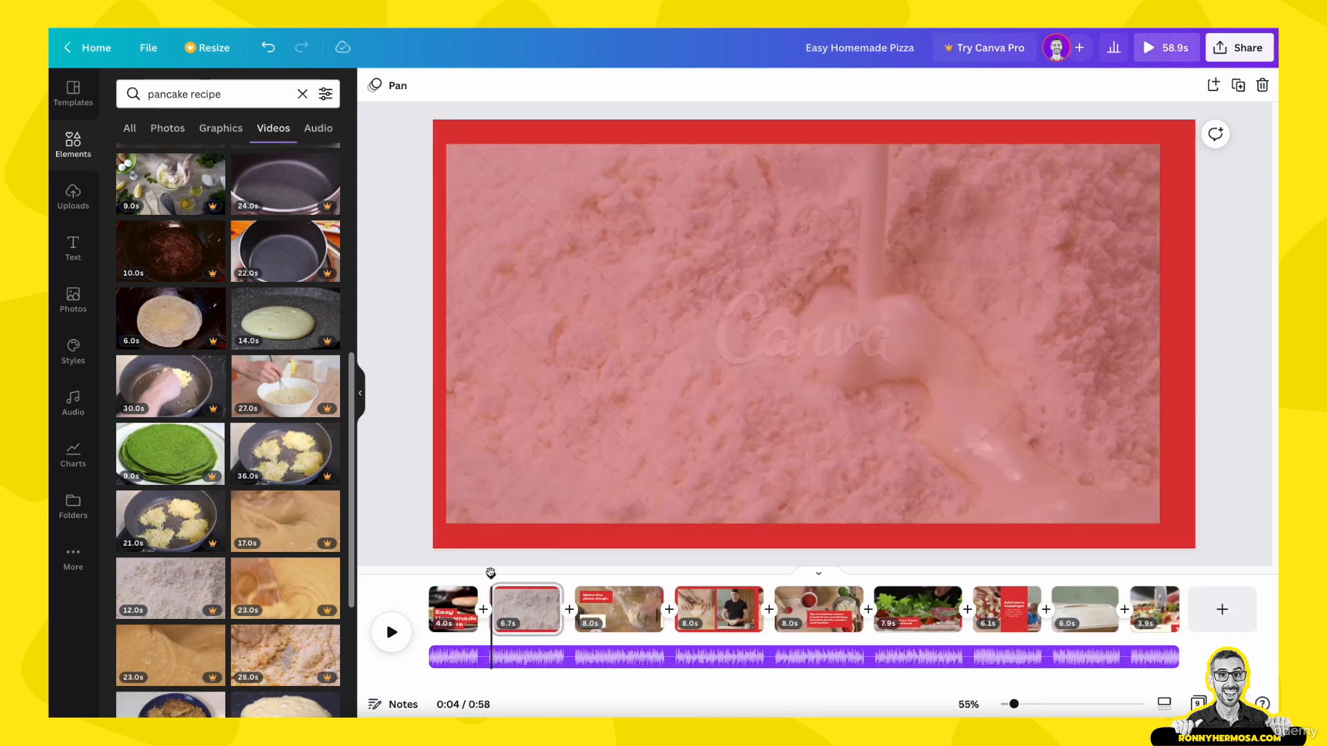
pyautogui.moveTo(491, 572); pyautogui.dragTo(584, 598)
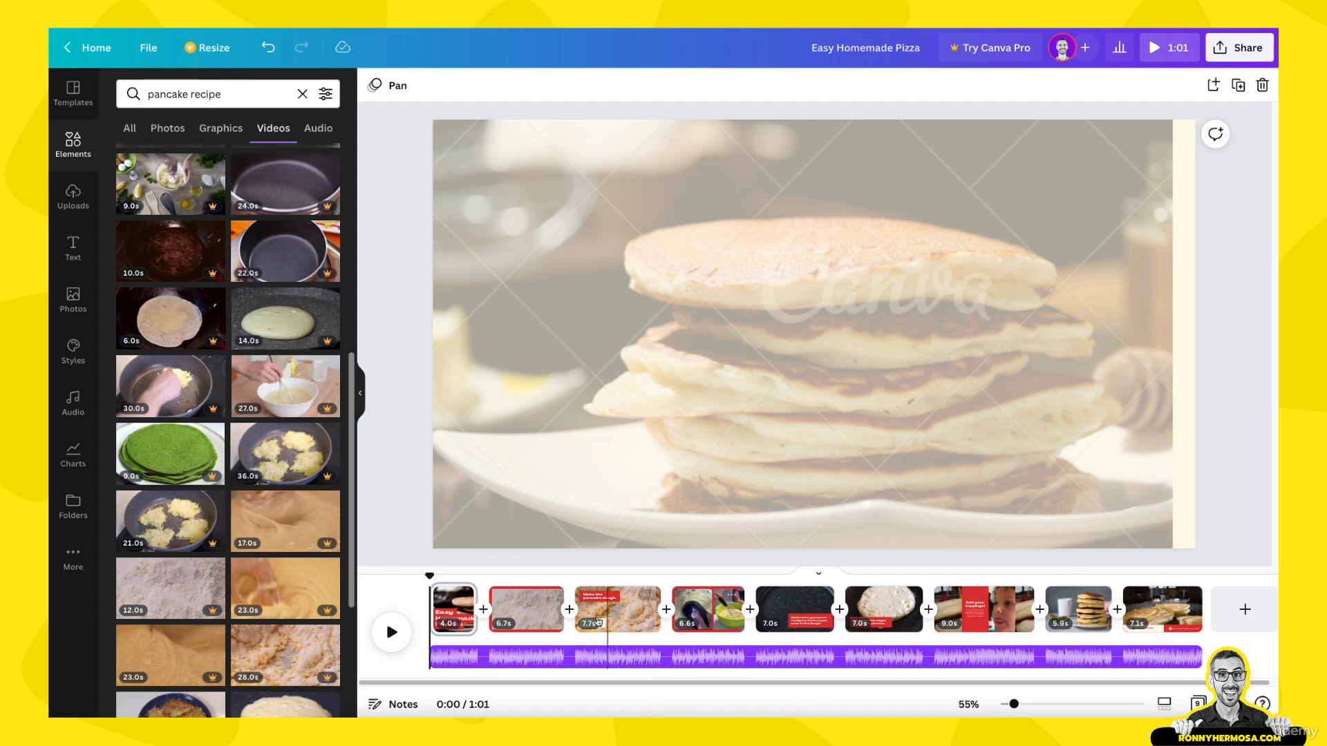
# Step: Play the pancake video from the beginning and scrub ahead to 0:11 to review the replaced pages
pyautogui.moveTo(430, 575); pyautogui.dragTo(426, 608)
pyautogui.click(392, 632)
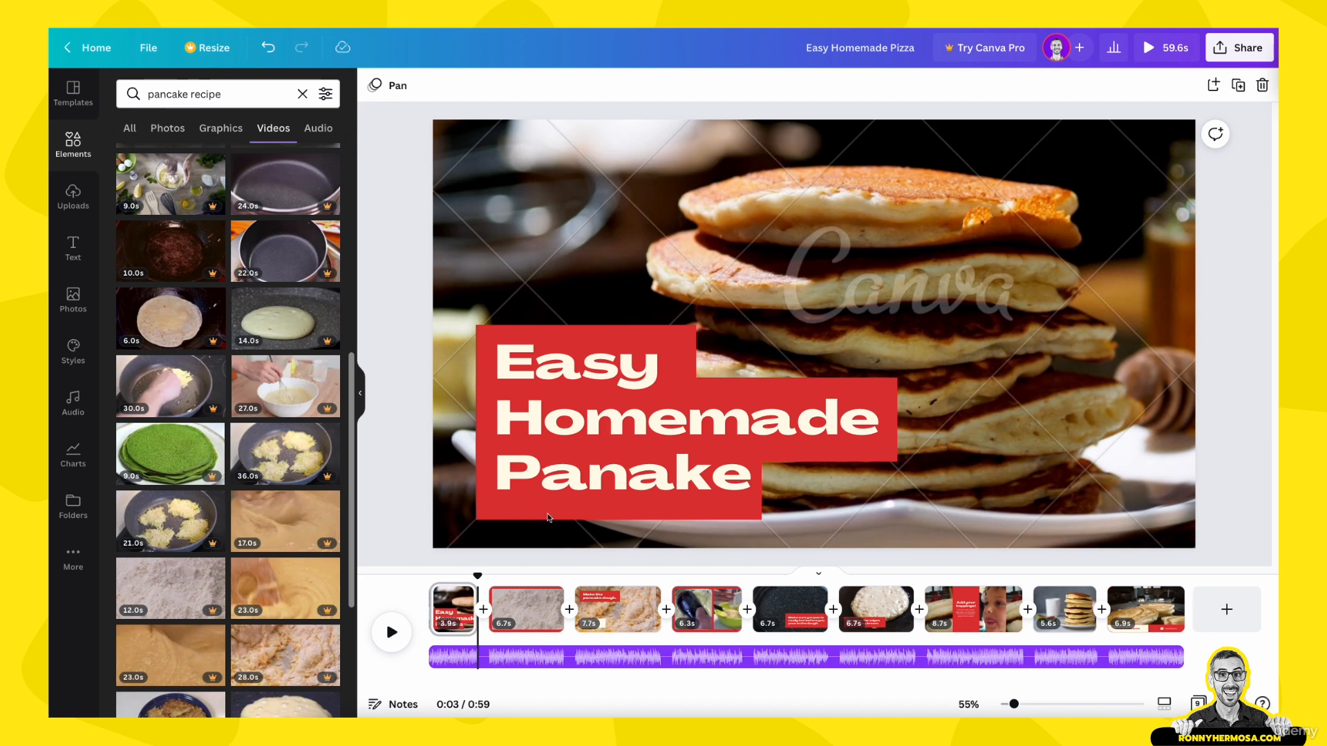
pyautogui.moveTo(478, 578); pyautogui.dragTo(589, 587)
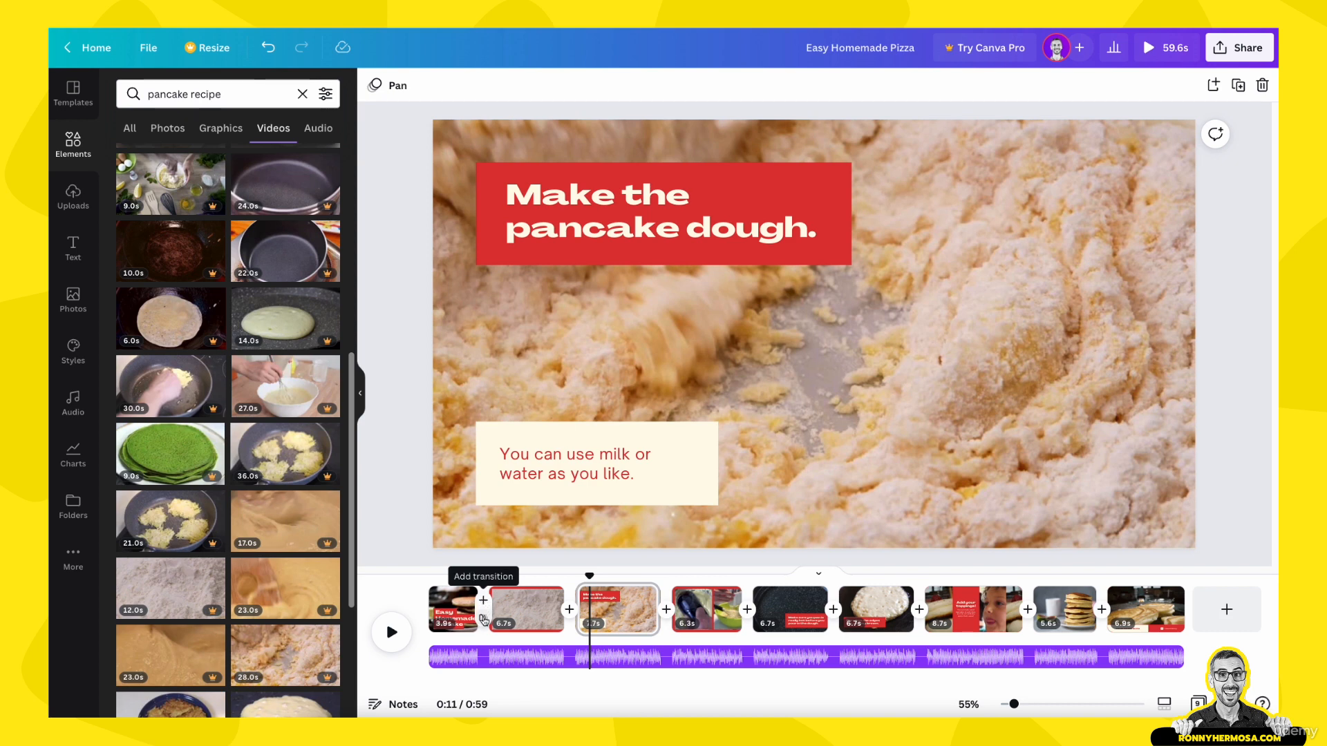
# Step: Apply a 0.3-second Slide transition moving right between all pages, and set the one between pages 2 and 3 to slide left
pyautogui.click(482, 620)
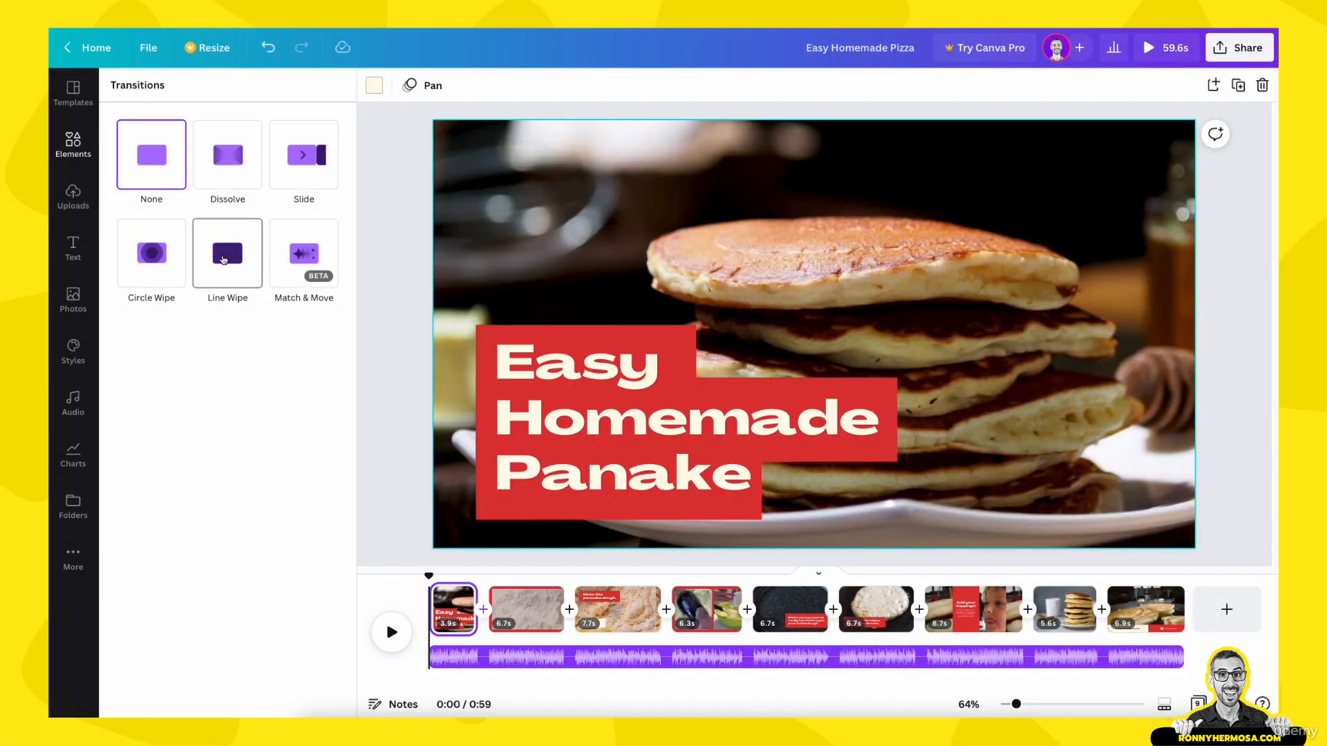
pyautogui.click(320, 162)
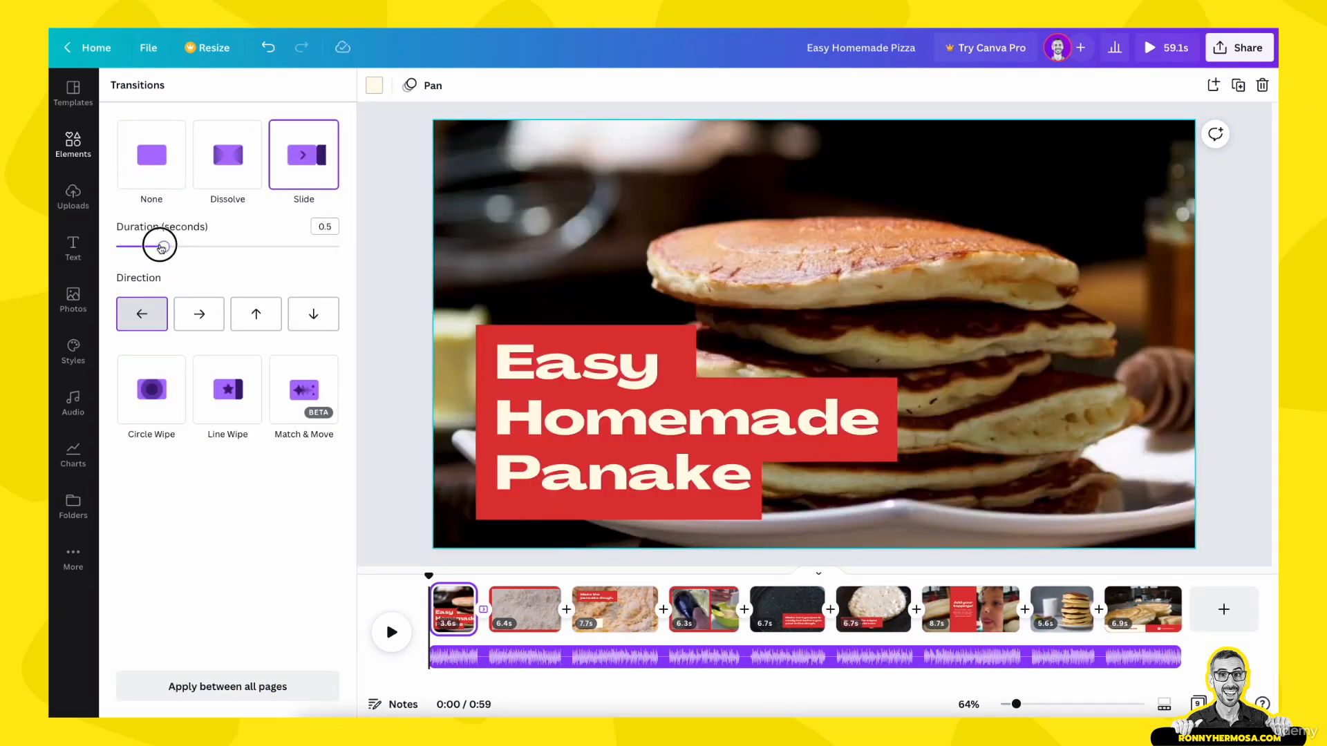
pyautogui.moveTo(161, 247)
pyautogui.mouseDown()
pyautogui.moveTo(119, 246)
pyautogui.moveTo(335, 247)
pyautogui.moveTo(140, 246)
pyautogui.mouseUp()
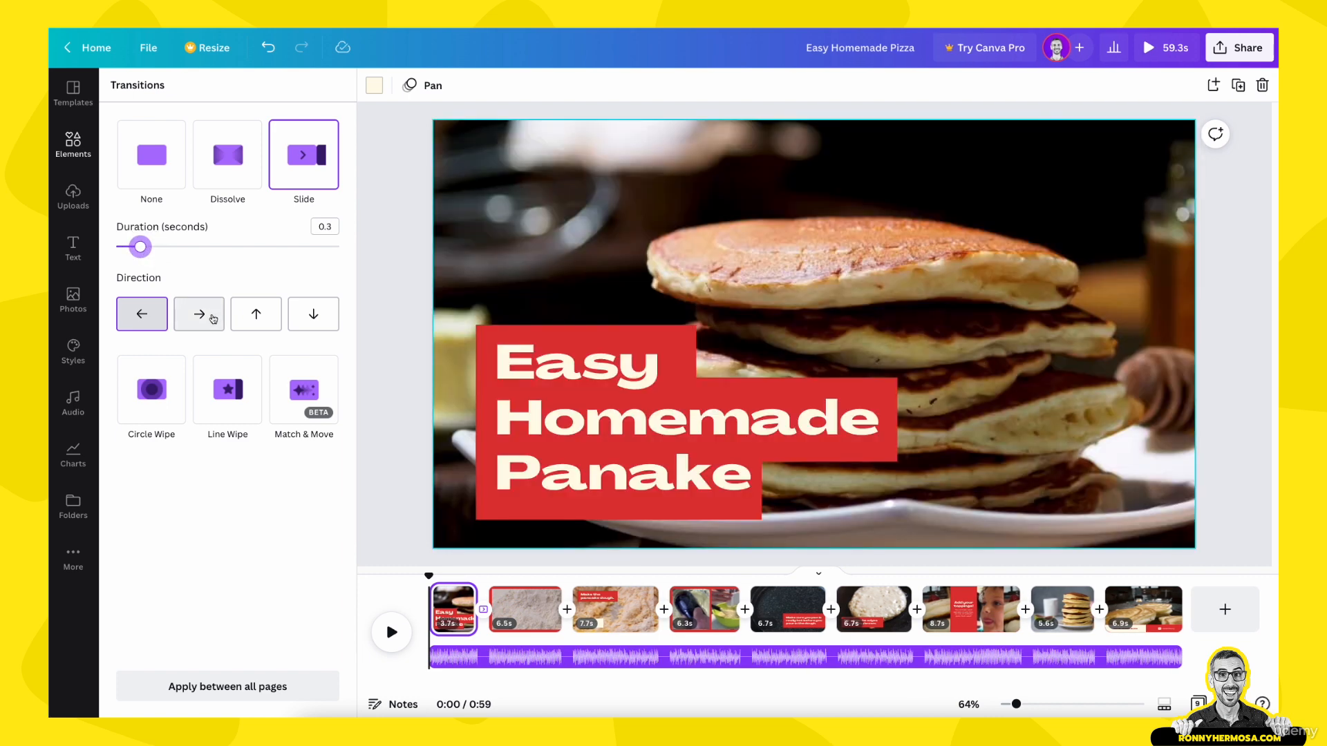
pyautogui.click(214, 318)
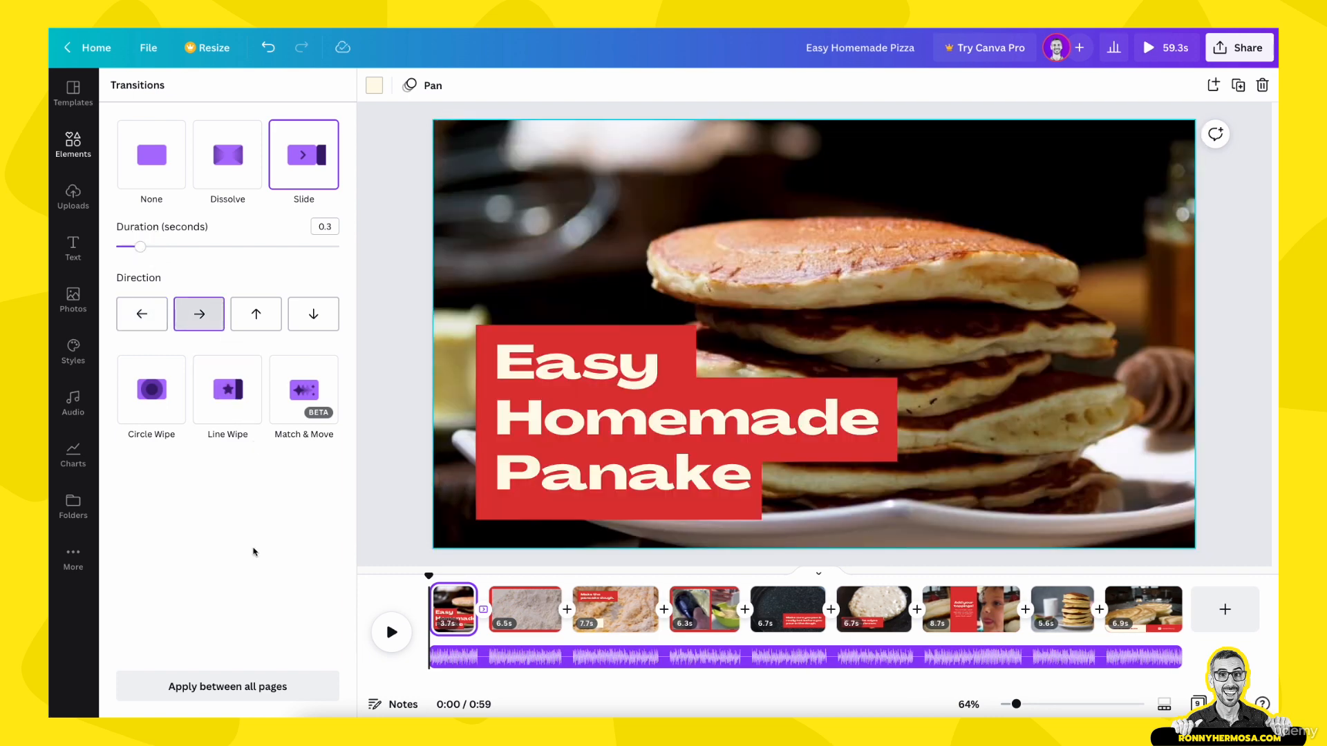
pyautogui.click(223, 687)
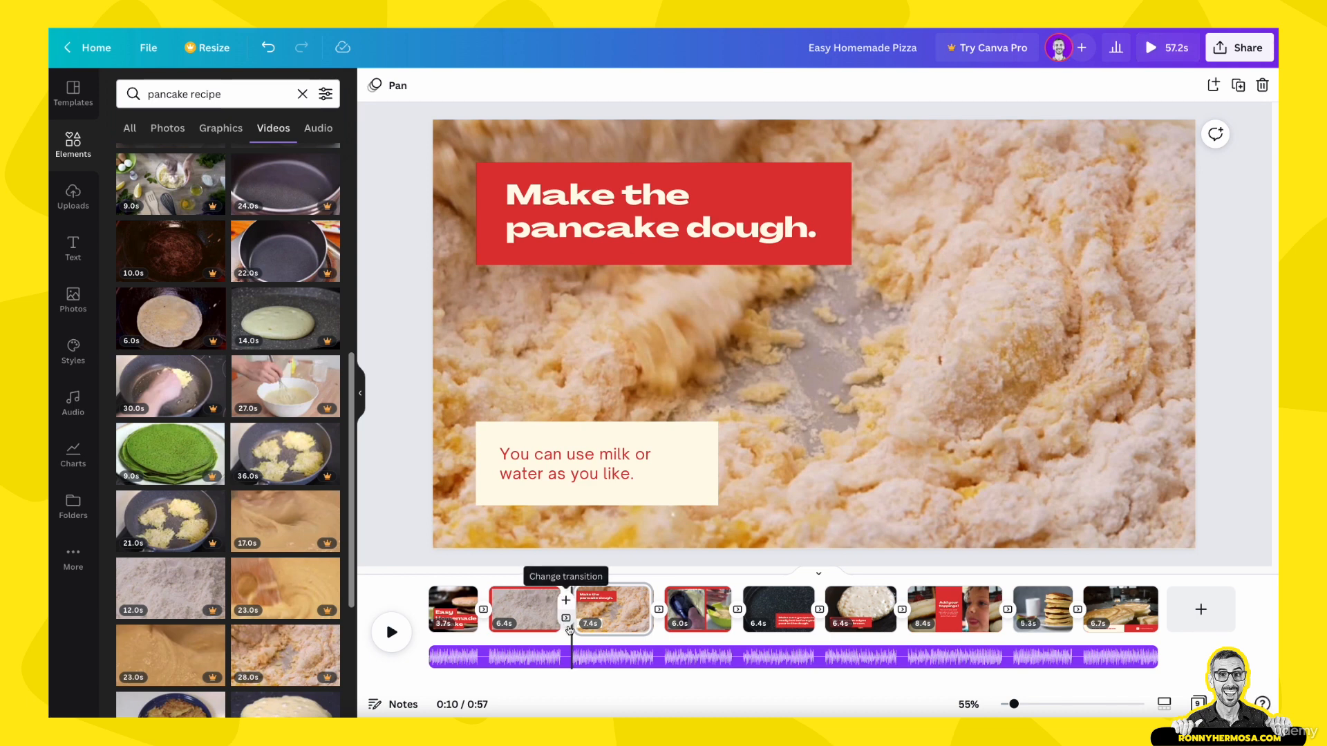
pyautogui.click(566, 618)
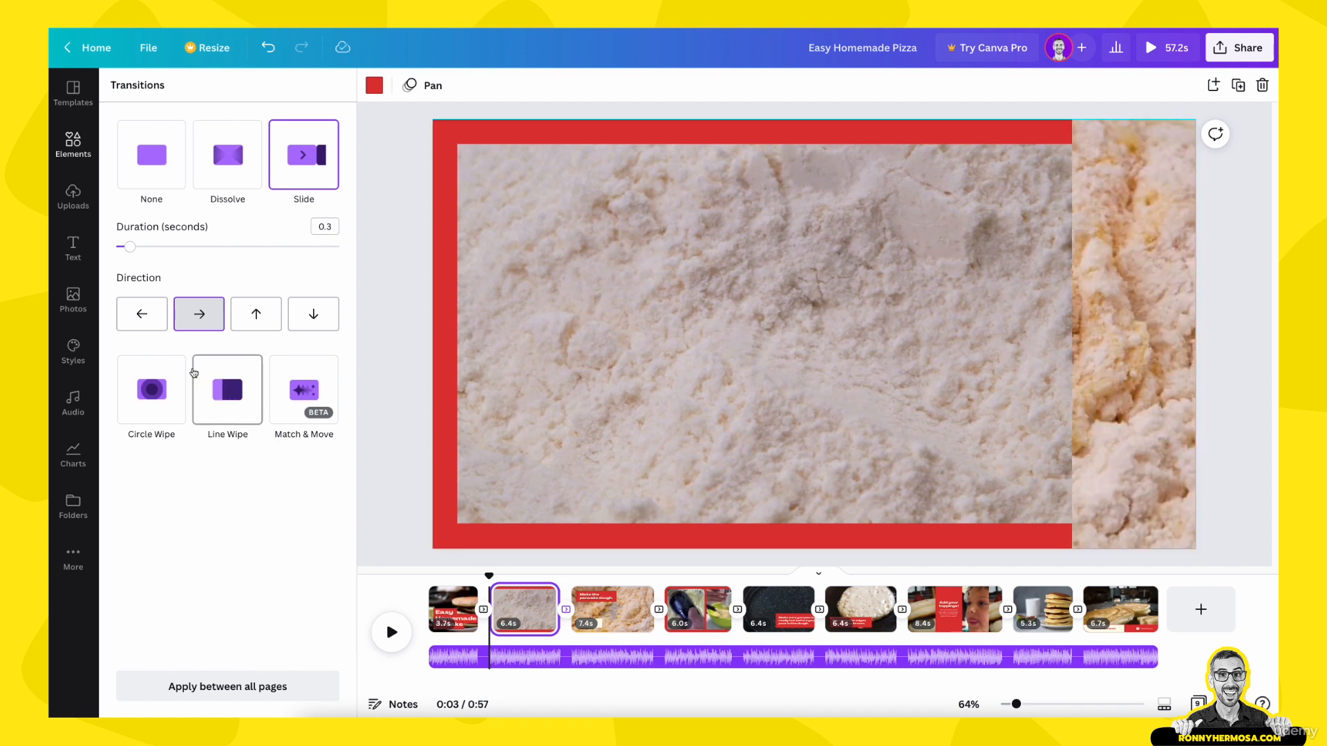
pyautogui.click(141, 316)
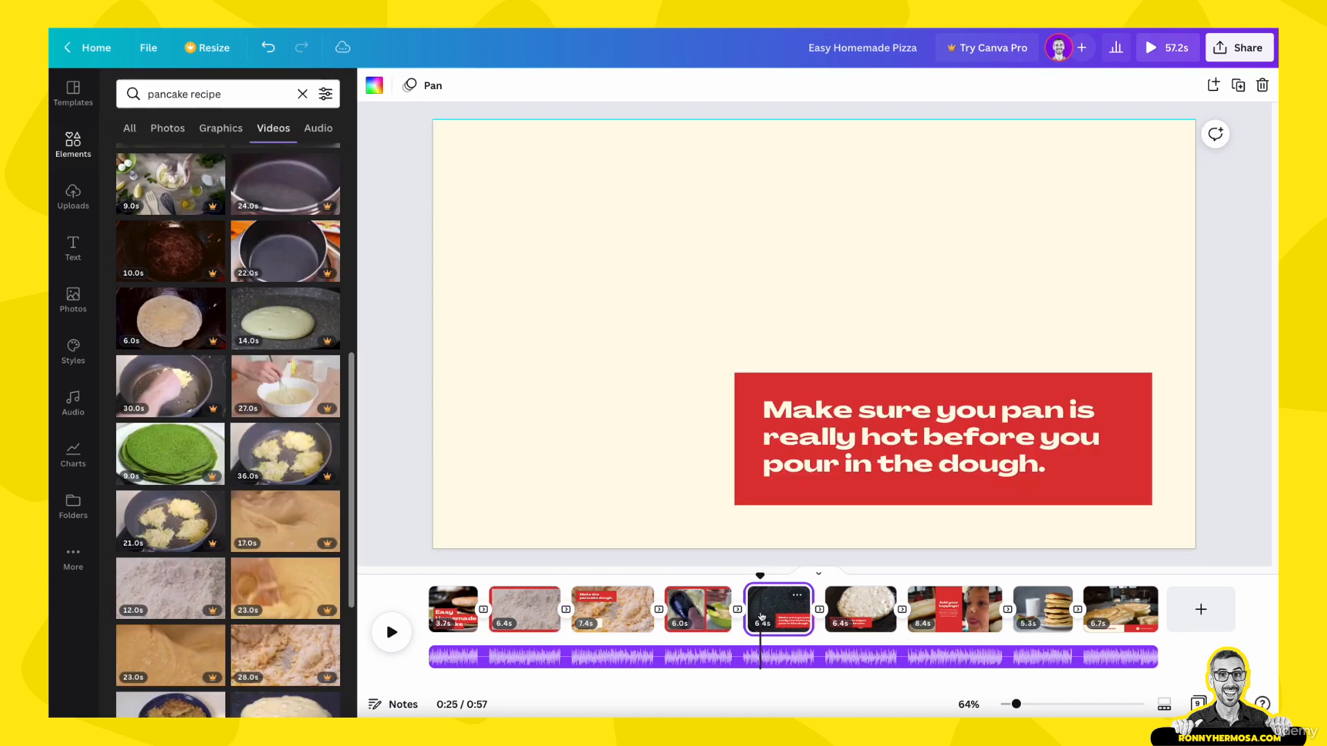
# Step: Move the red hot-pan caption with its text on page 5 to the lower-left area and shrink it to font size 35.9
pyautogui.click(791, 608)
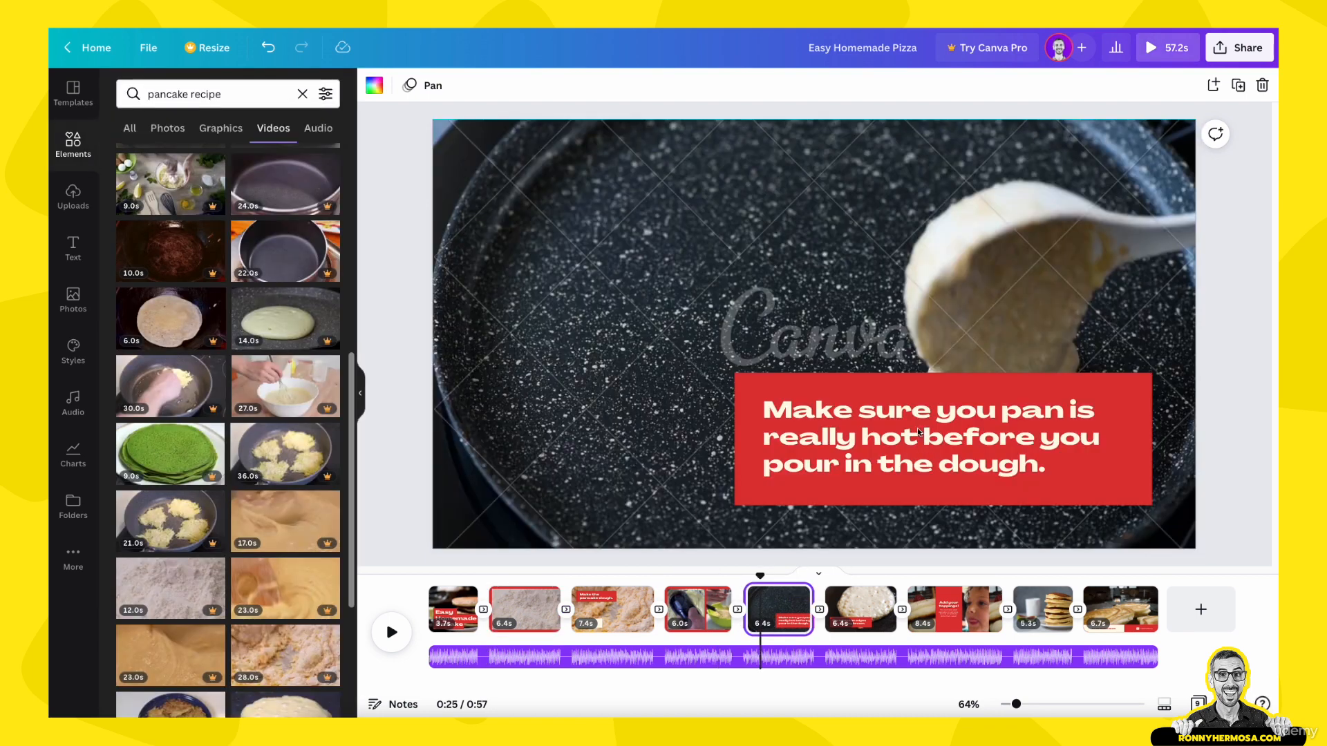
pyautogui.moveTo(760, 577); pyautogui.dragTo(794, 575)
pyautogui.click(805, 414)
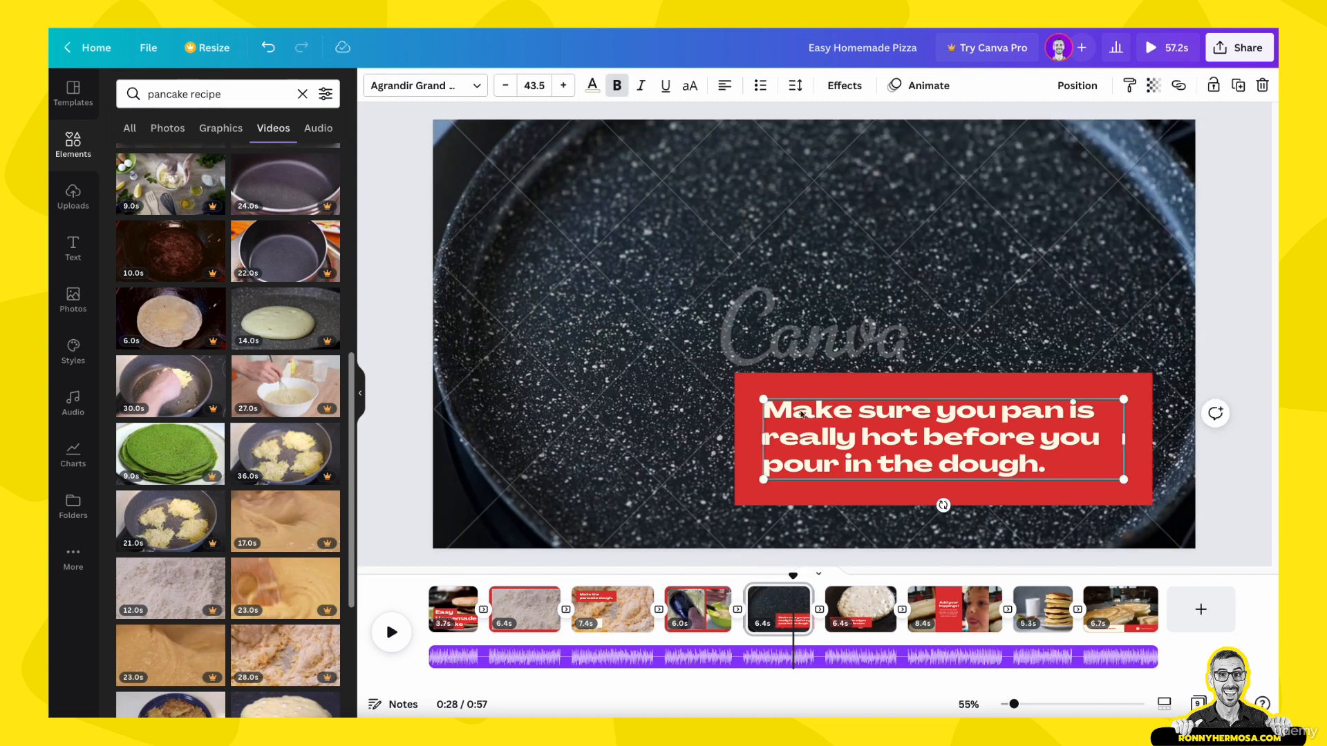
pyautogui.click(783, 385)
pyautogui.moveTo(783, 385); pyautogui.dragTo(523, 383)
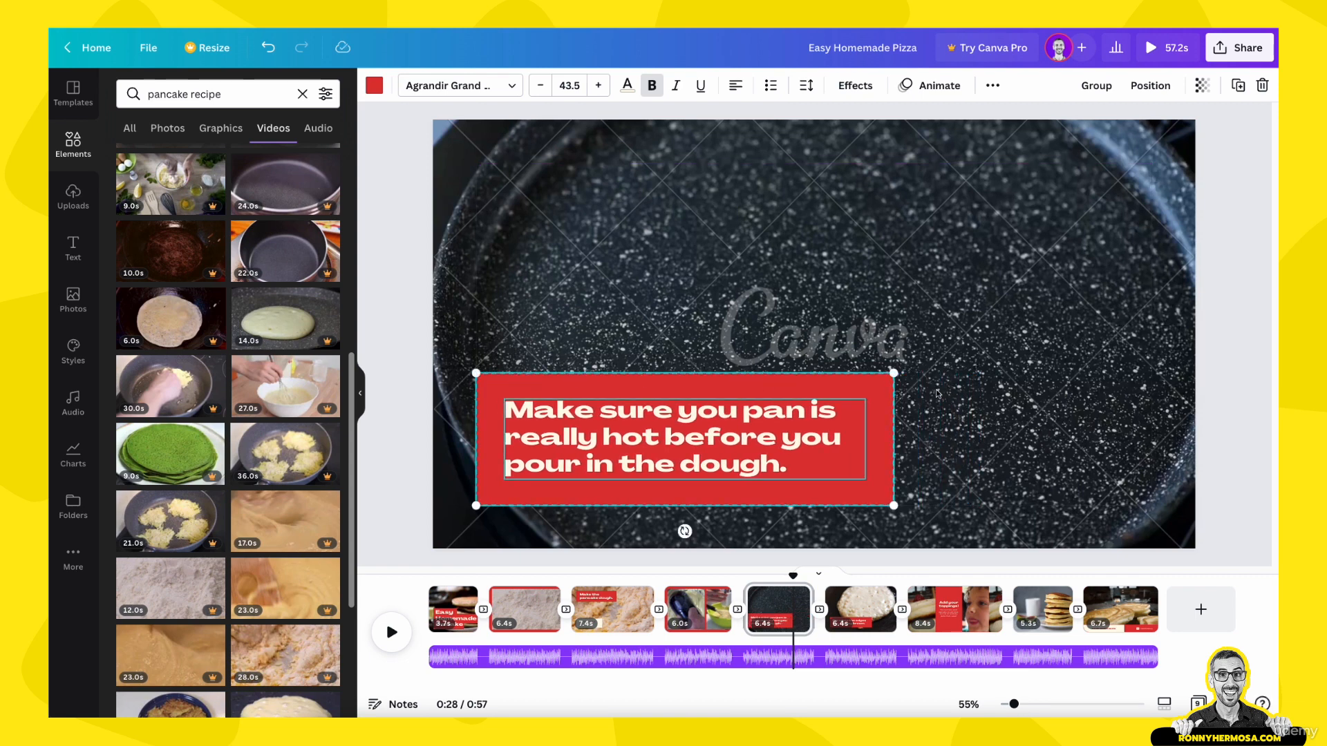
pyautogui.moveTo(896, 375); pyautogui.dragTo(821, 396)
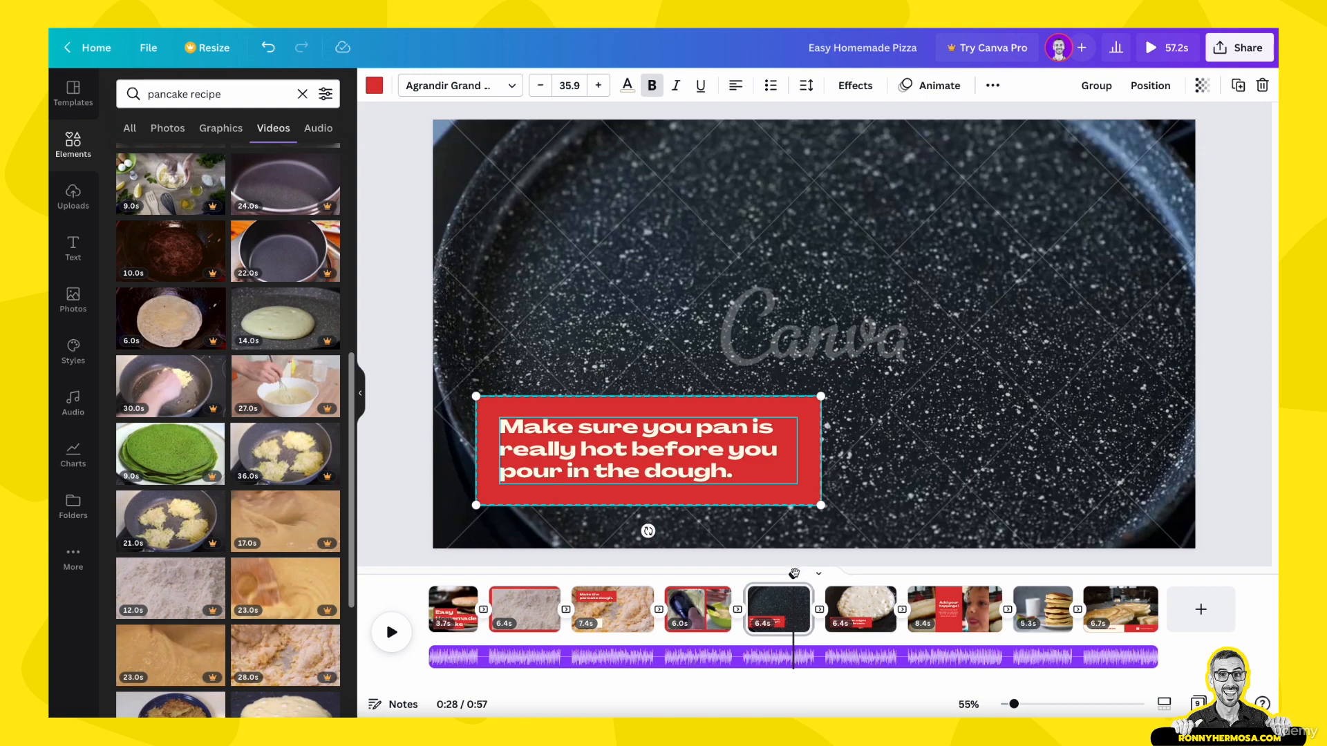
# Step: Reverse the Slide transition between pages 6 and 7 so that it moves left
pyautogui.moveTo(794, 574); pyautogui.dragTo(893, 575)
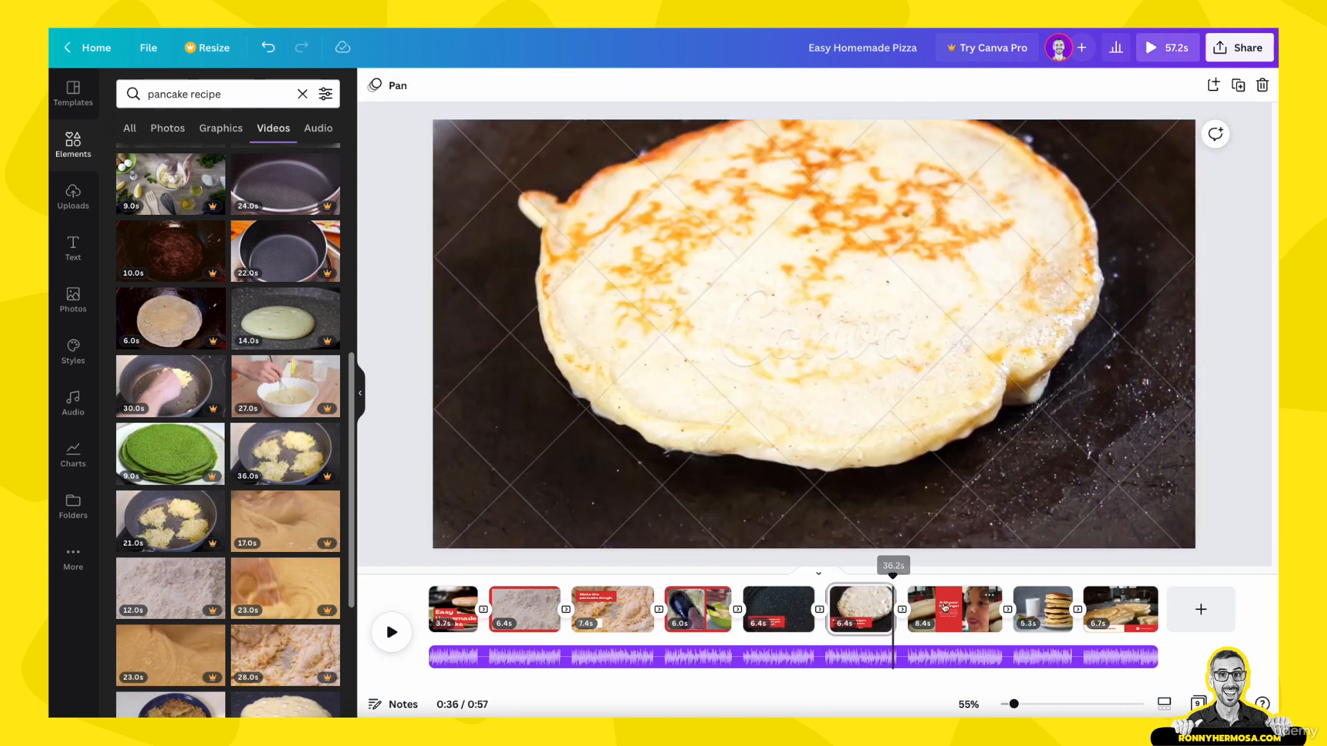
pyautogui.click(903, 615)
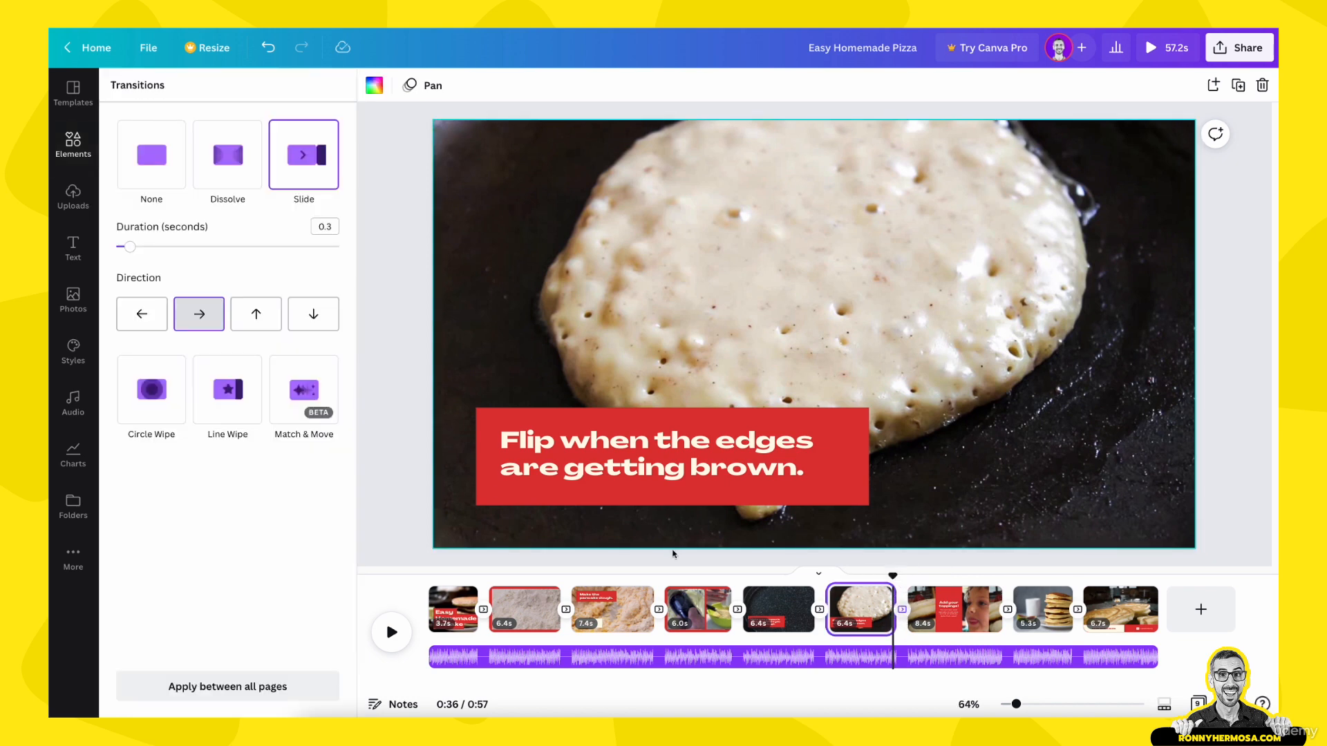
pyautogui.click(141, 314)
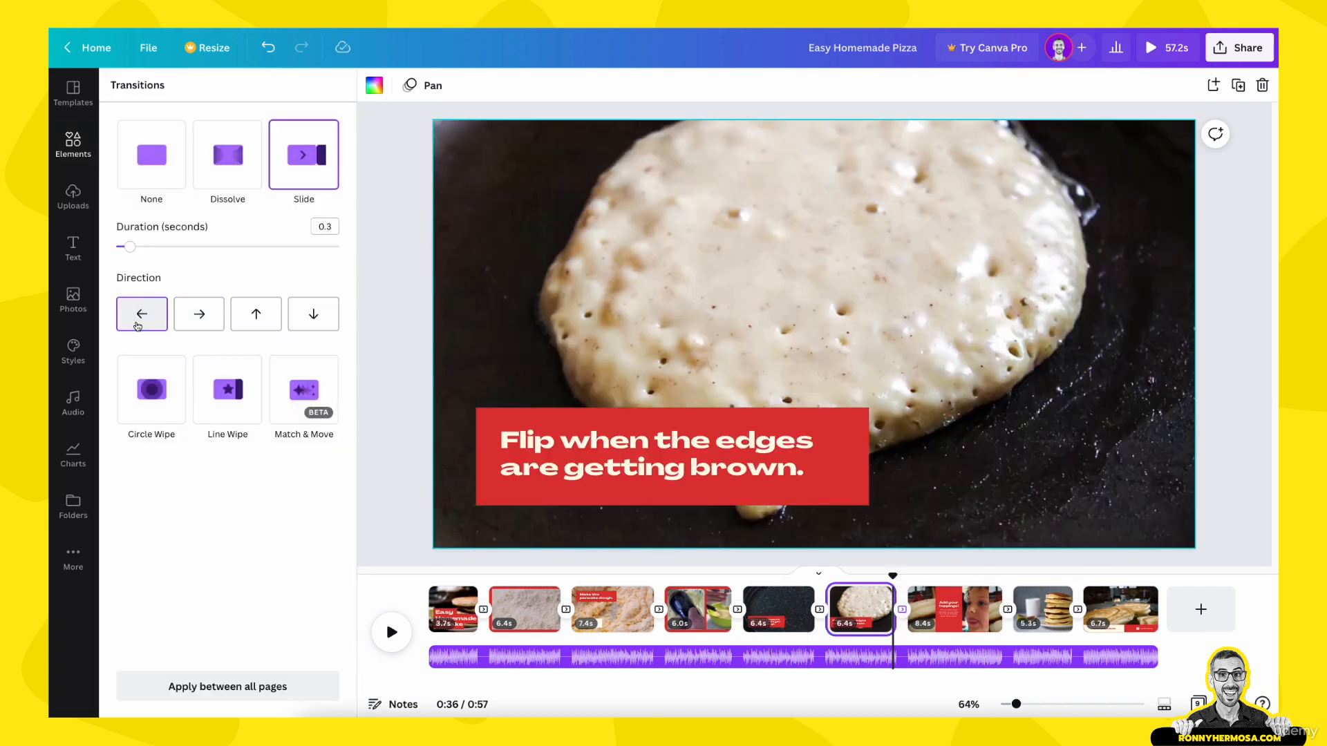
# Step: Preview the end of page 9 from 0:55 to check how the music track finishes with the video
pyautogui.moveTo(891, 576); pyautogui.dragTo(1141, 598)
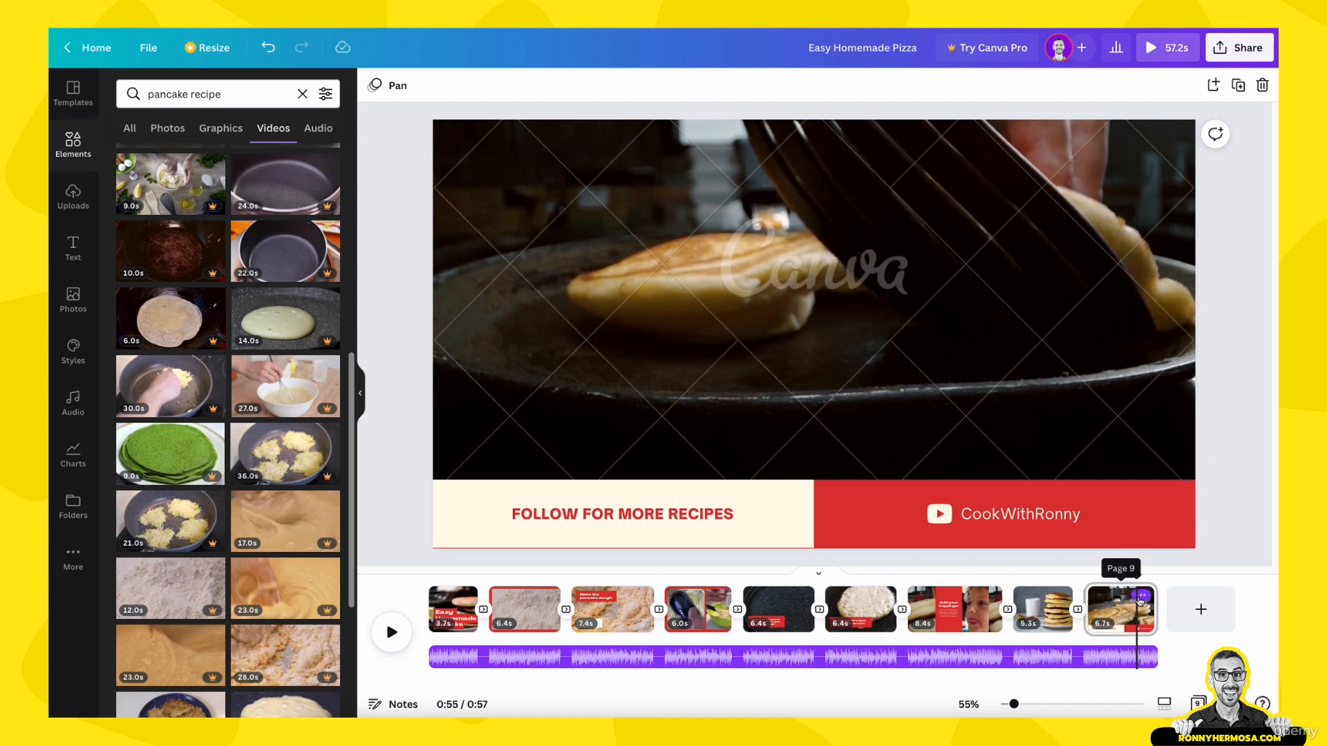
pyautogui.press('space')
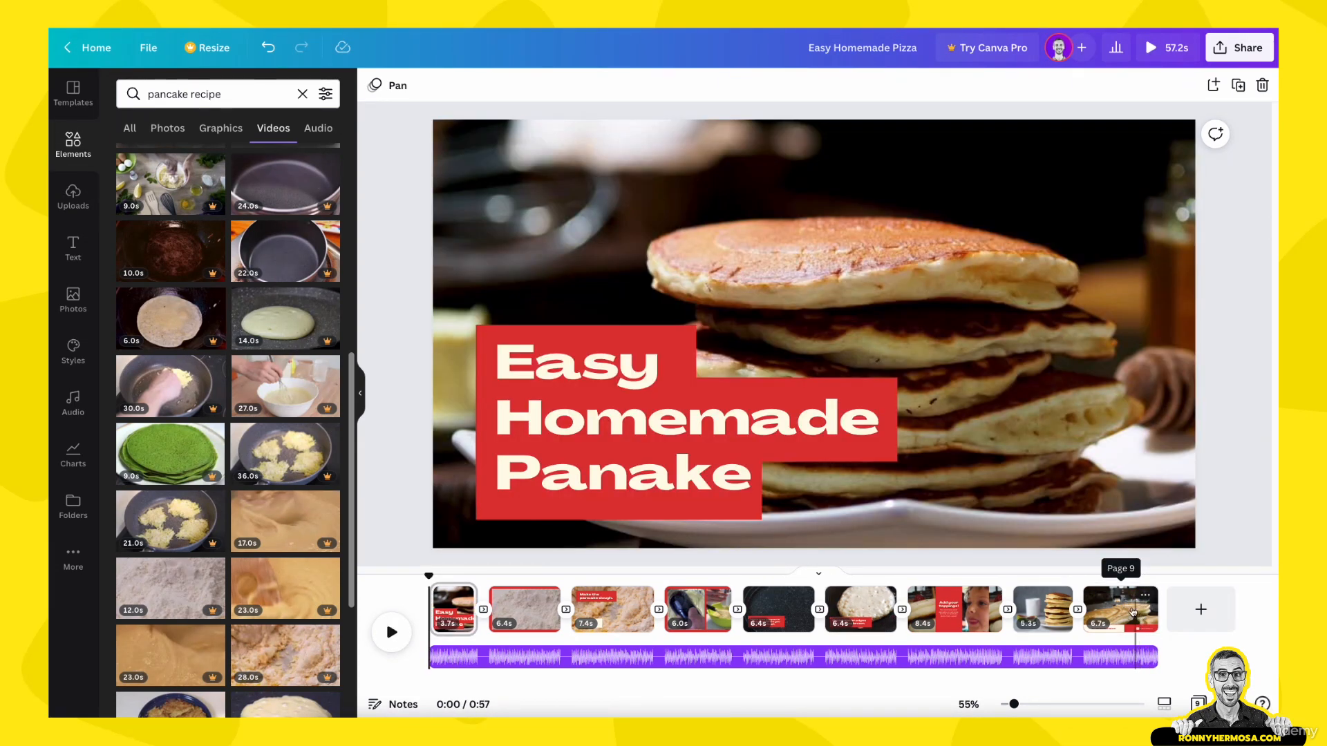
pyautogui.moveTo(427, 579); pyautogui.dragTo(1143, 642)
pyautogui.click(1140, 657)
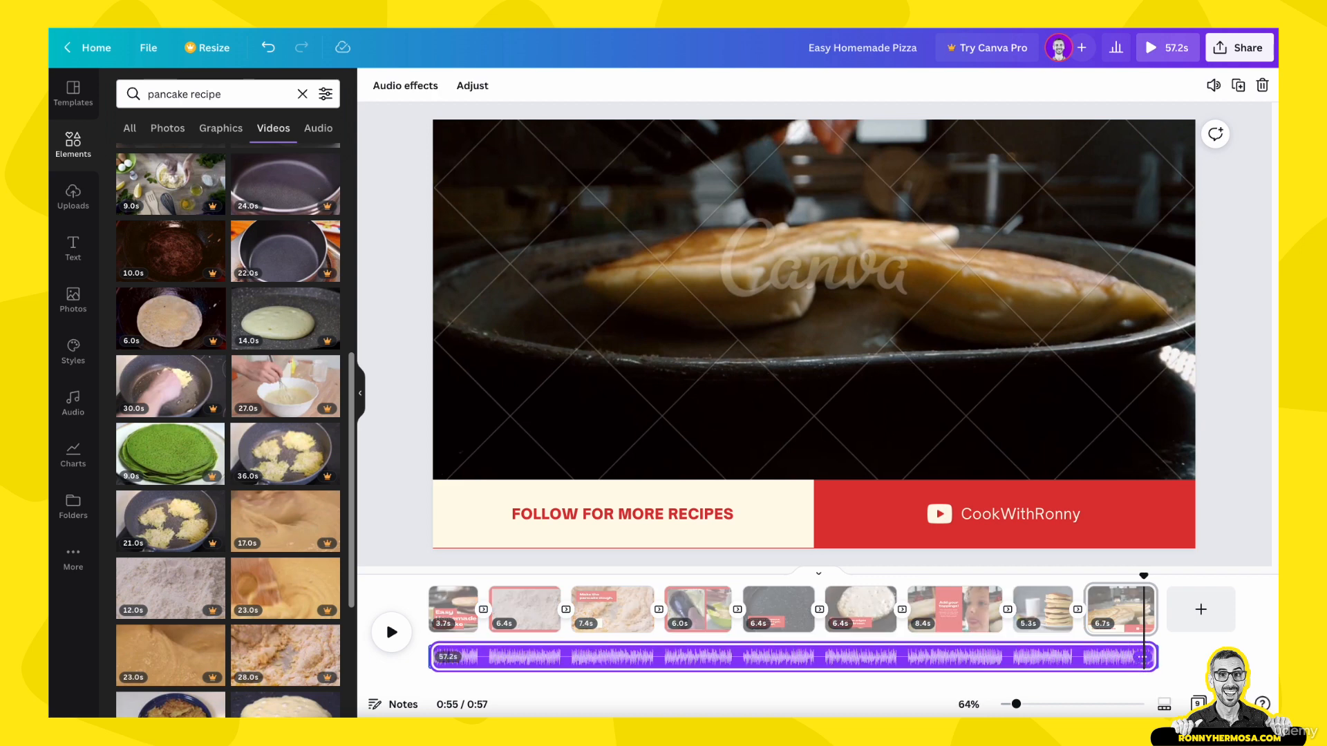
pyautogui.click(1208, 664)
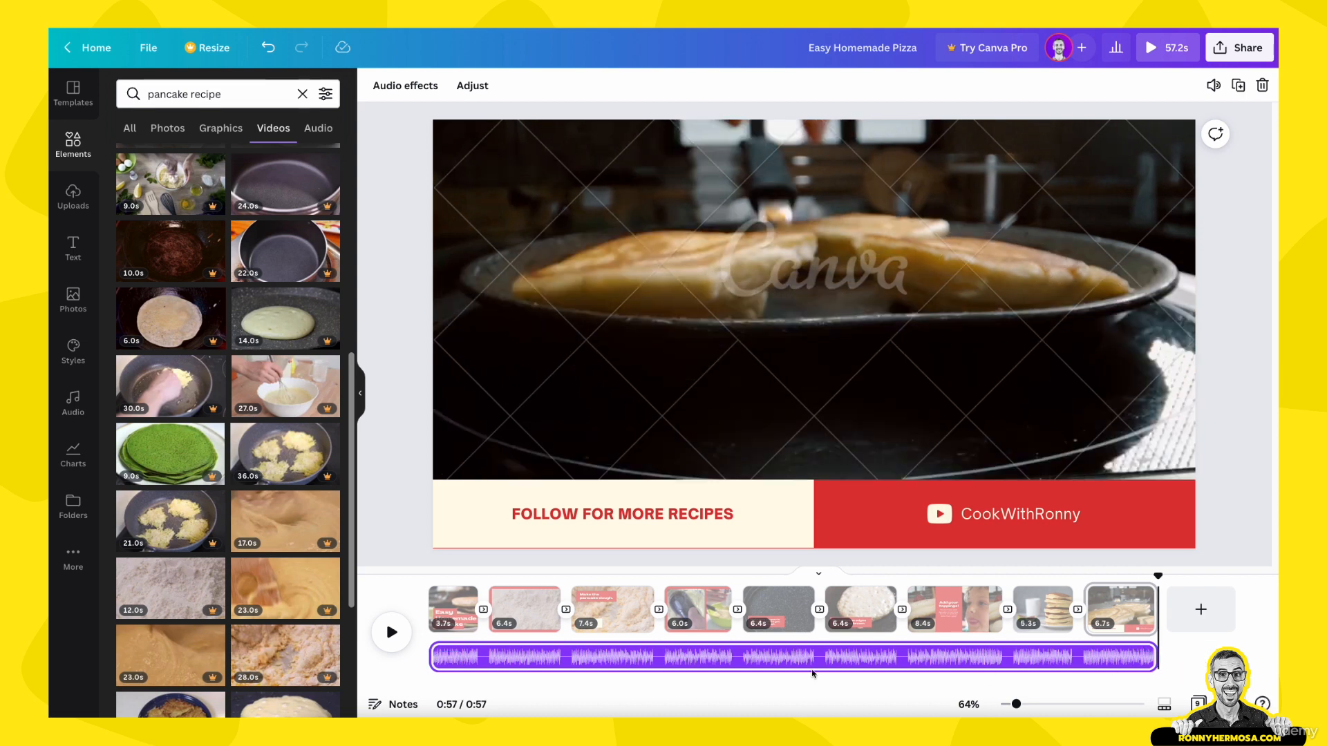
# Step: Adjust the music track, shifting the song so that its closing section lines up with the end of page 9
pyautogui.moveTo(434, 656)
pyautogui.click(493, 665)
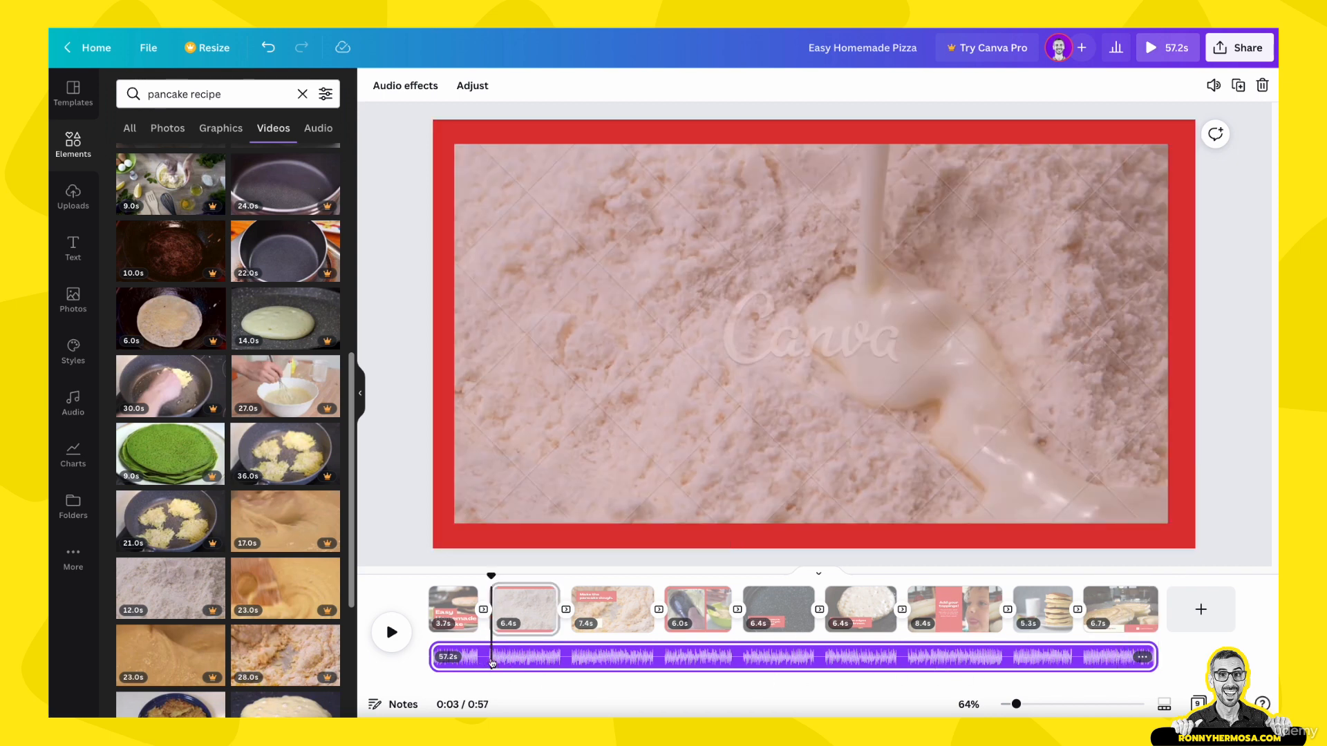
pyautogui.click(1143, 662)
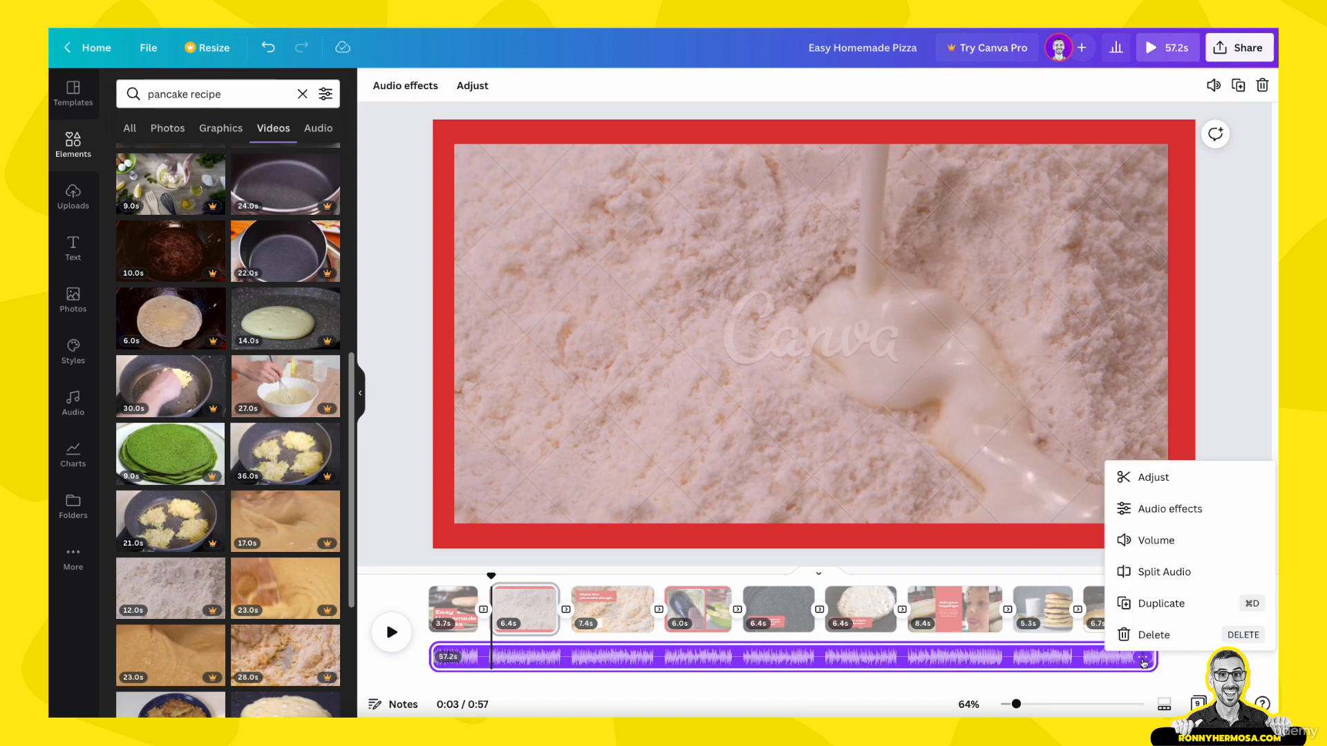
pyautogui.click(1031, 660)
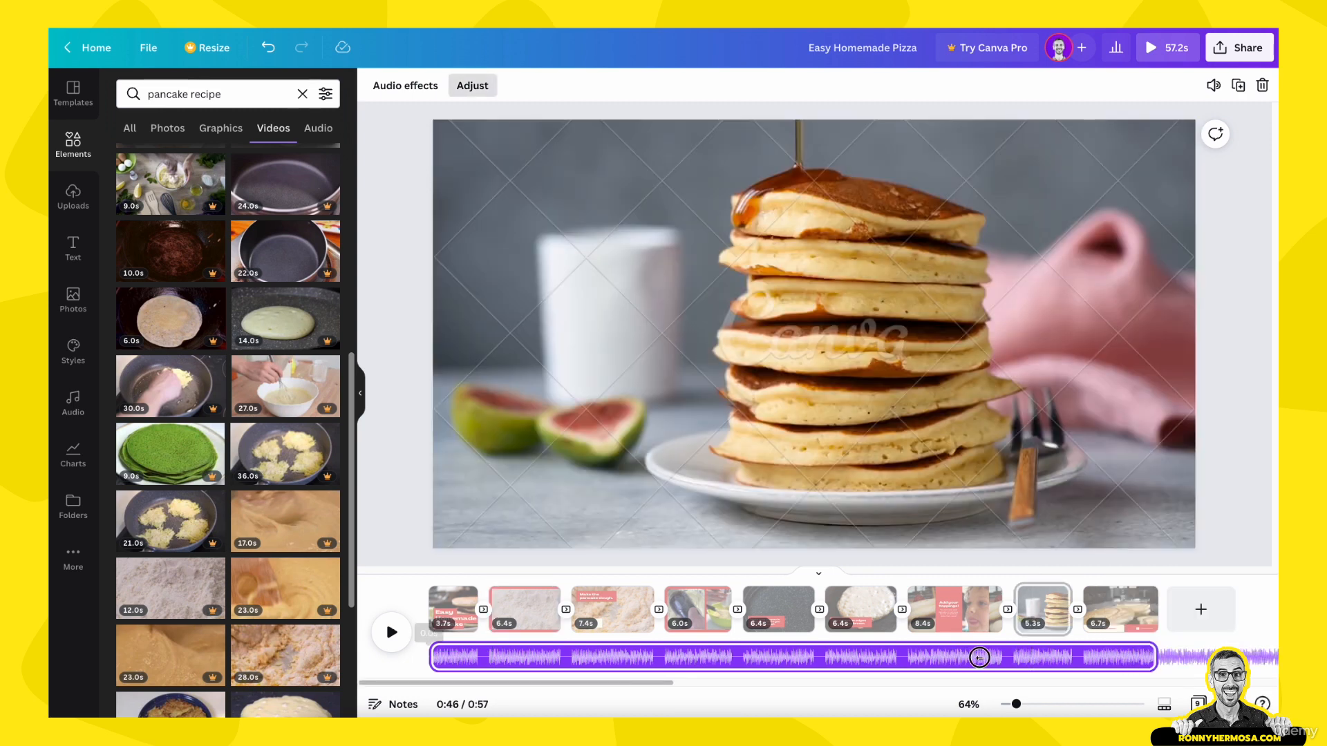
pyautogui.moveTo(1092, 660); pyautogui.dragTo(328, 636)
pyautogui.moveTo(676, 665); pyautogui.dragTo(81, 644)
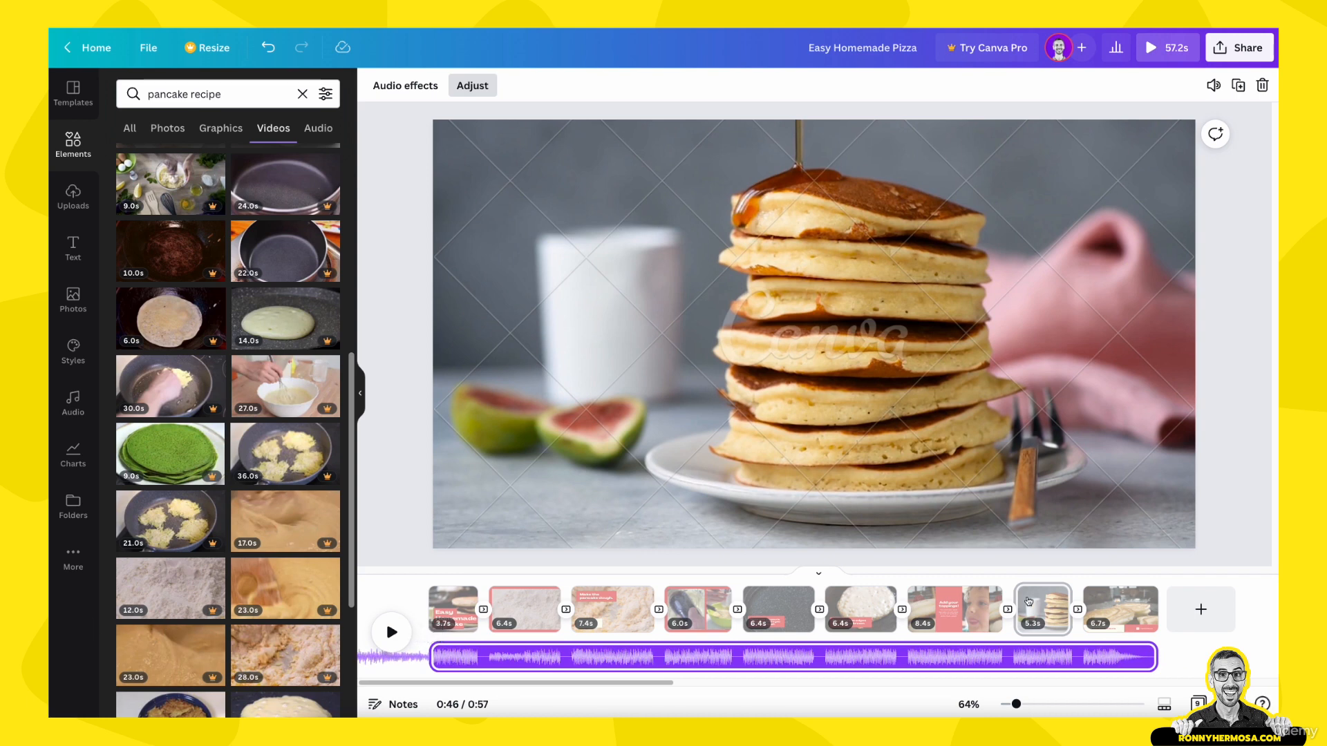
pyautogui.click(1128, 569)
# Step: Play the ending from 0:50 and the opening up to 0:04 to check the repositioned music
pyautogui.moveTo(1034, 579); pyautogui.dragTo(1084, 579)
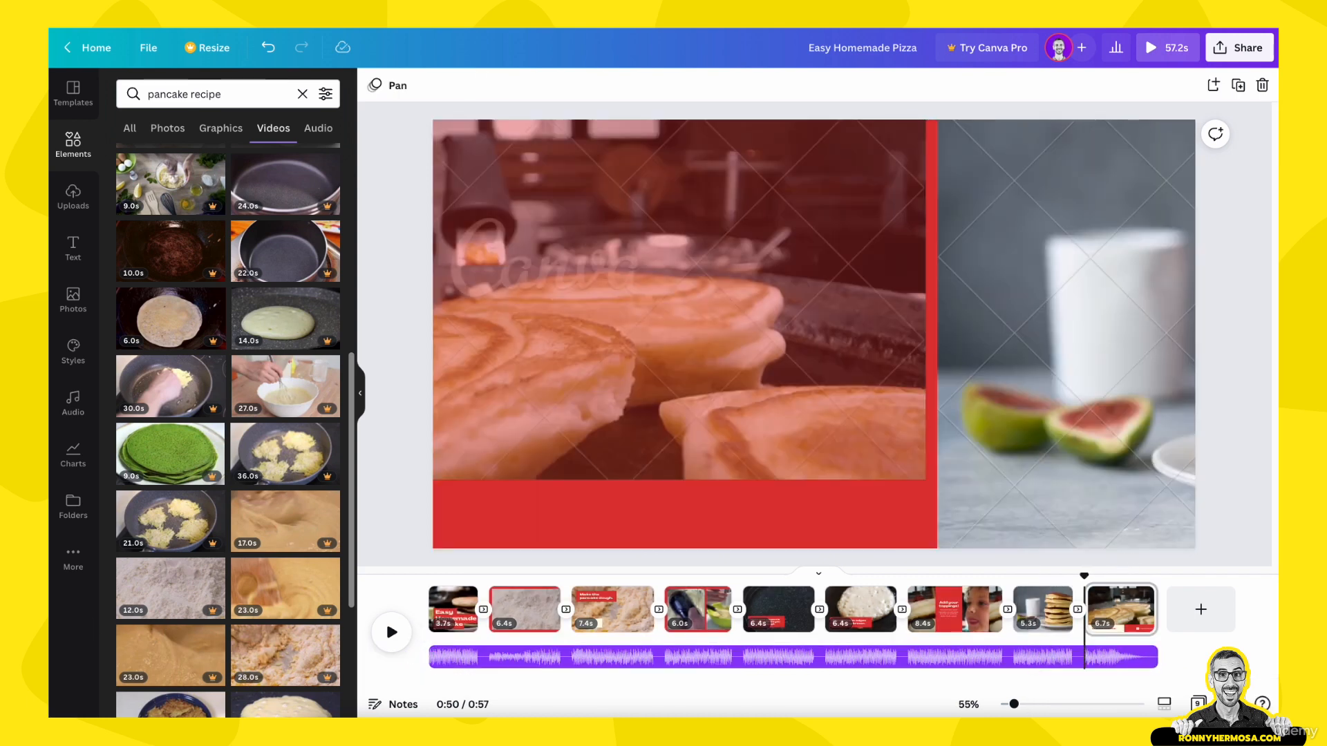
pyautogui.press('space')
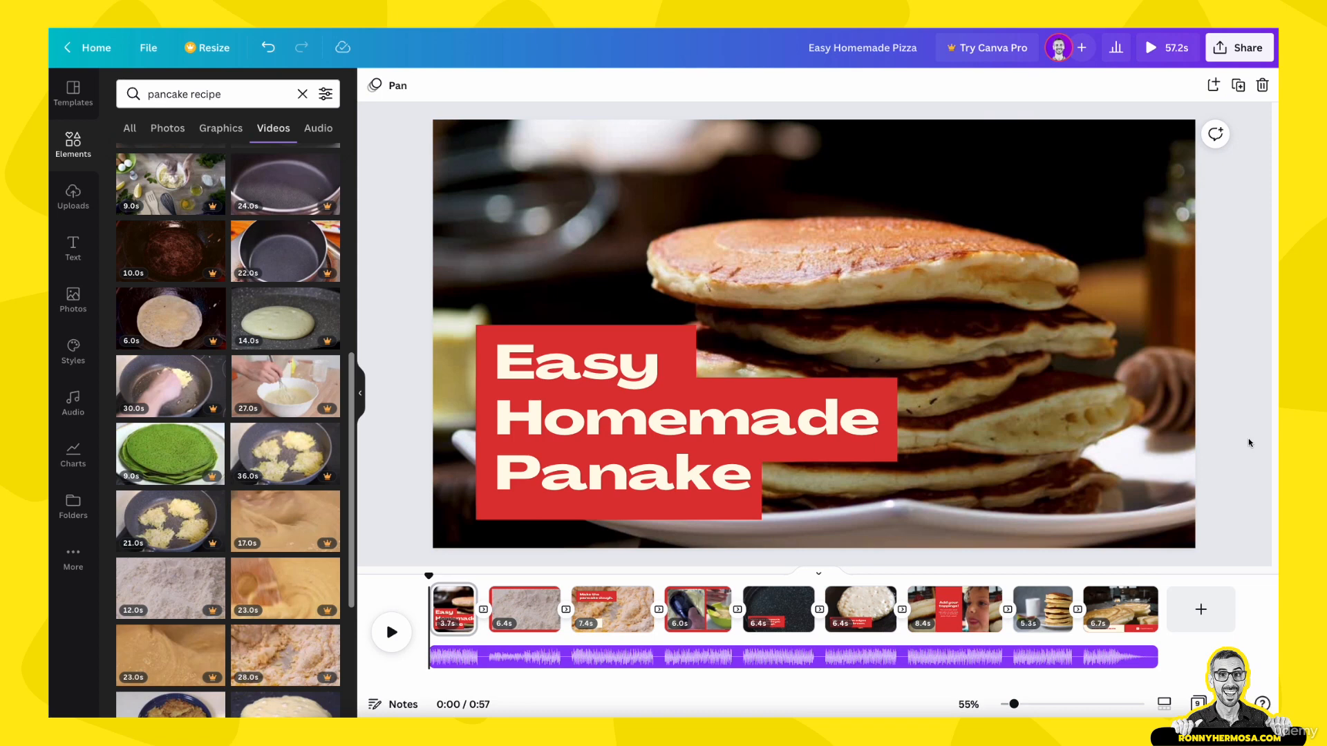
pyautogui.click(391, 632)
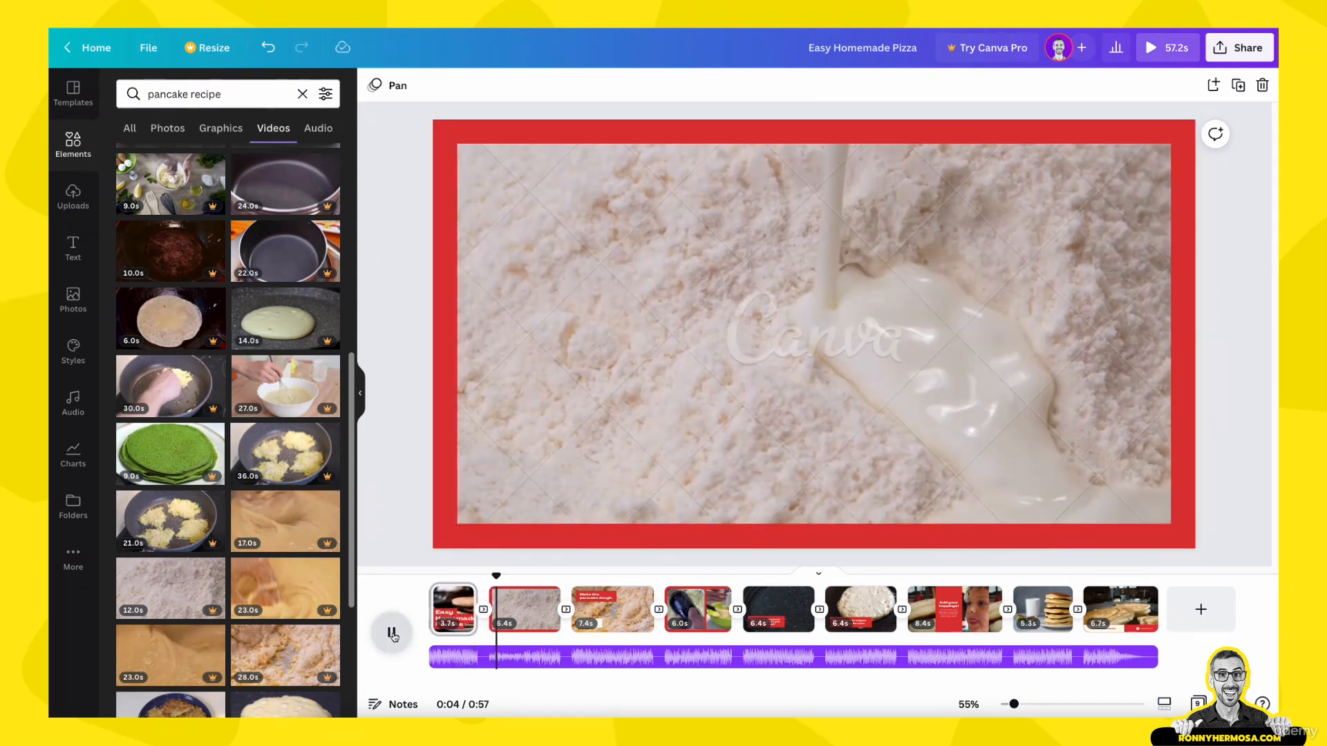
pyautogui.click(392, 632)
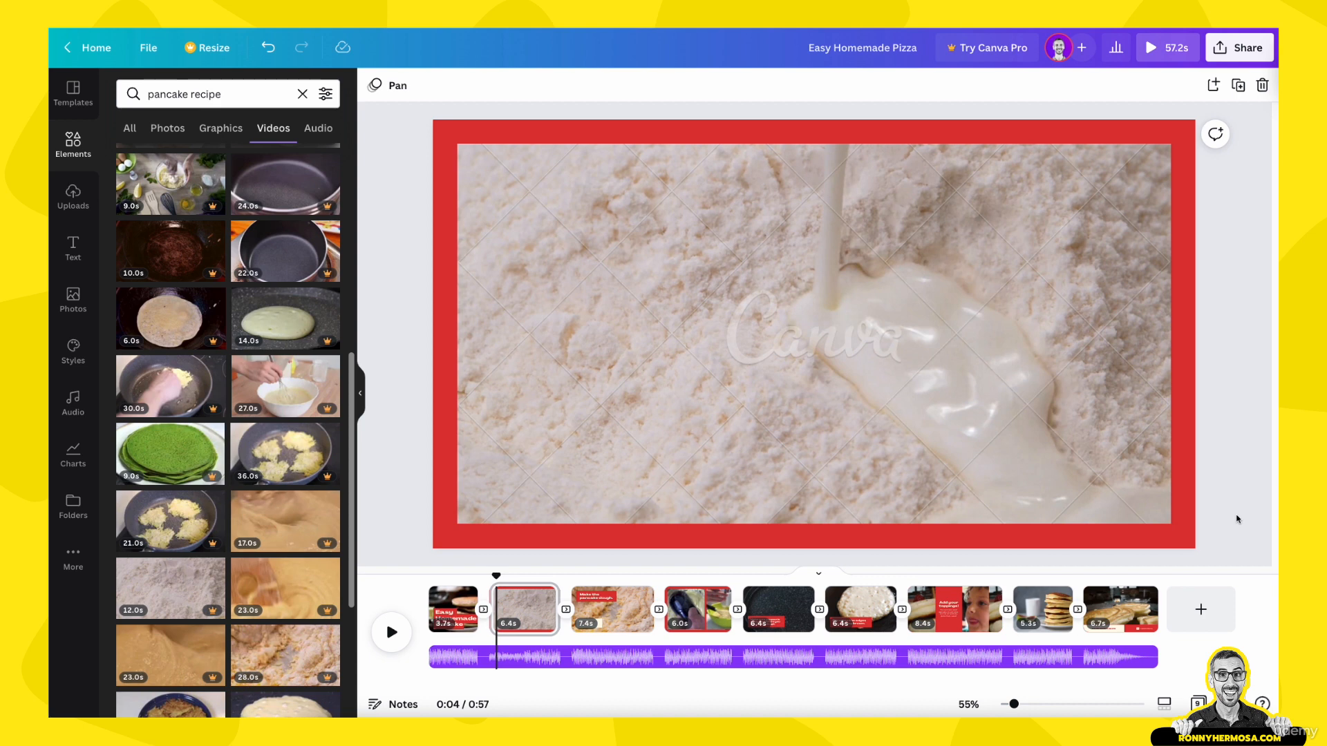
# Step: Raise the volume of the music track
pyautogui.click(966, 662)
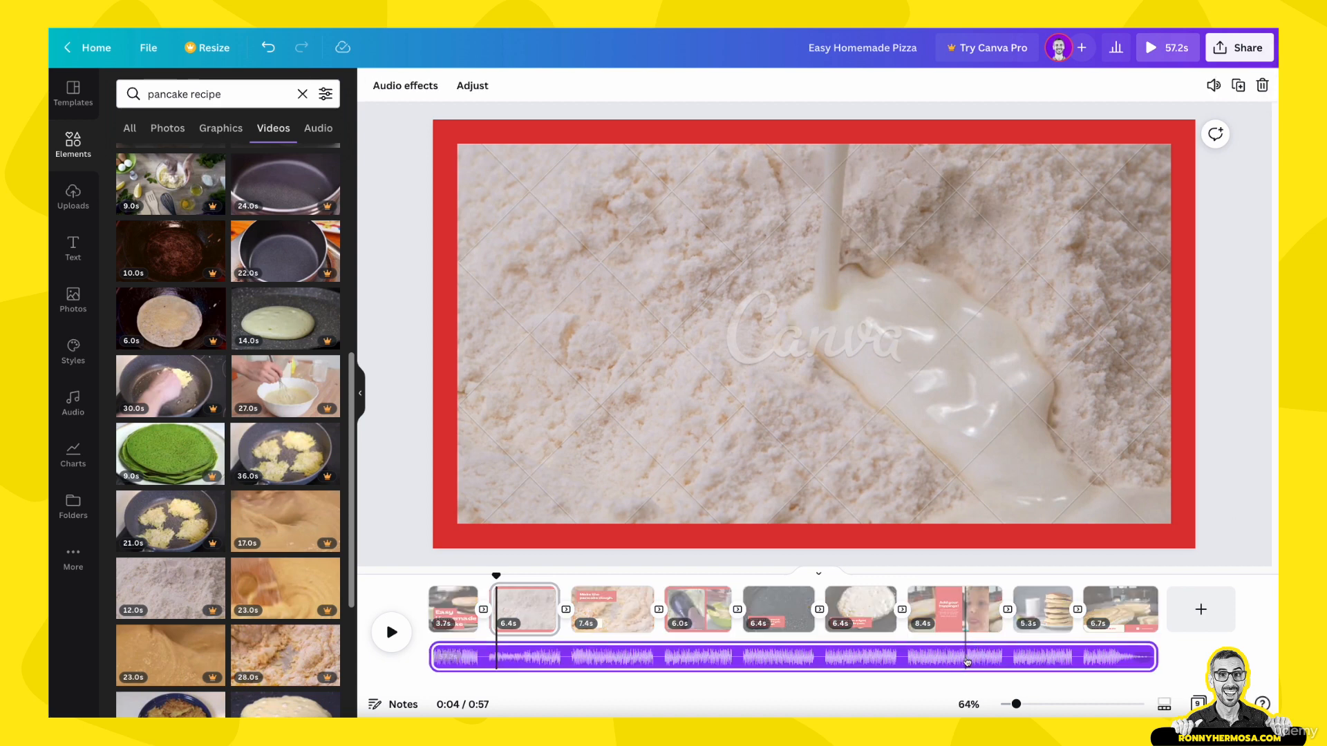
pyautogui.click(1213, 85)
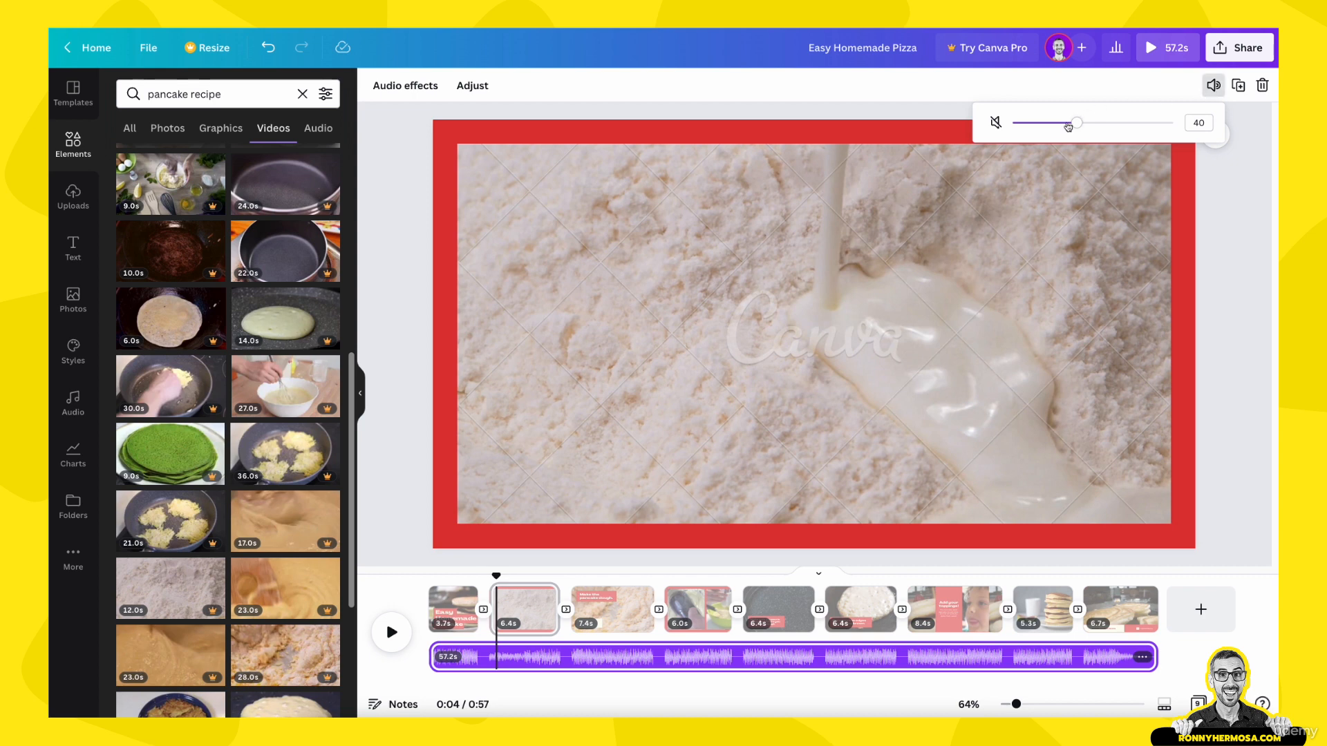
pyautogui.moveTo(1077, 122); pyautogui.dragTo(1191, 125)
# Step: Duplicate the music track and delete one of the two copies
pyautogui.click(1142, 659)
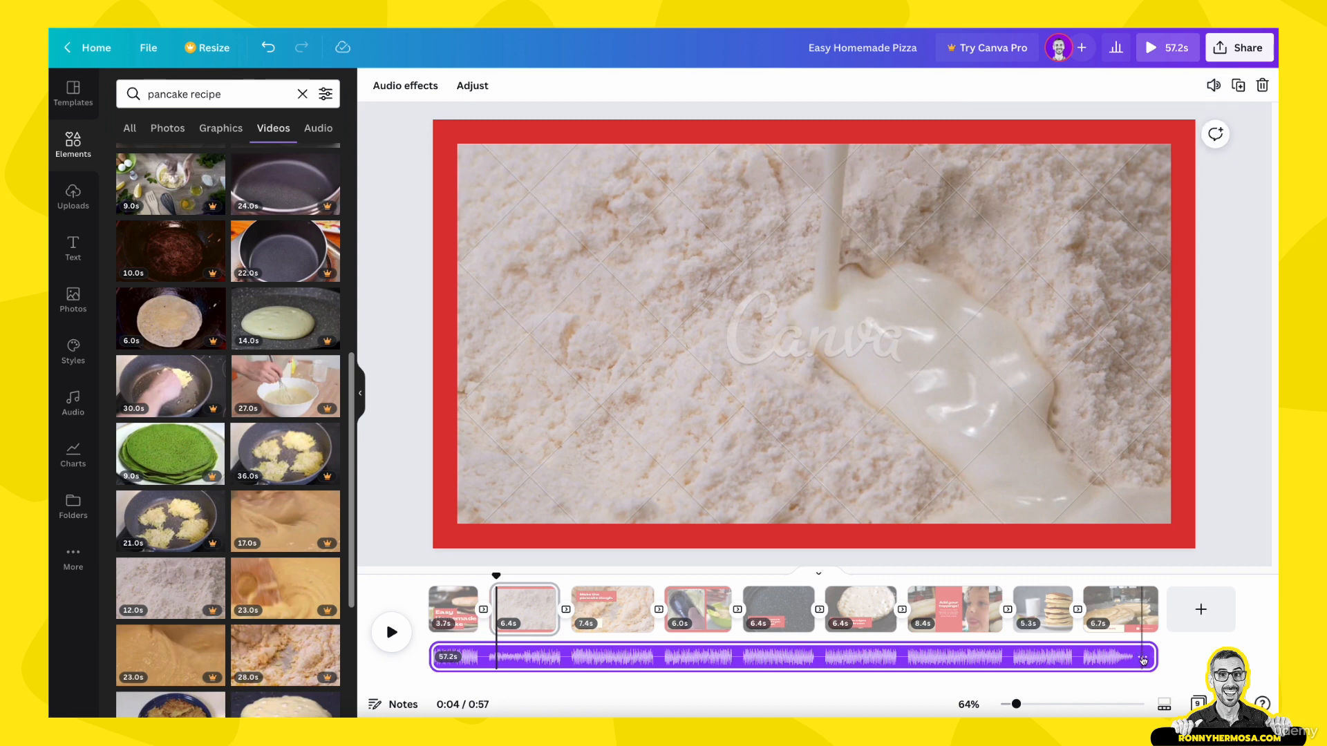
pyautogui.click(1240, 85)
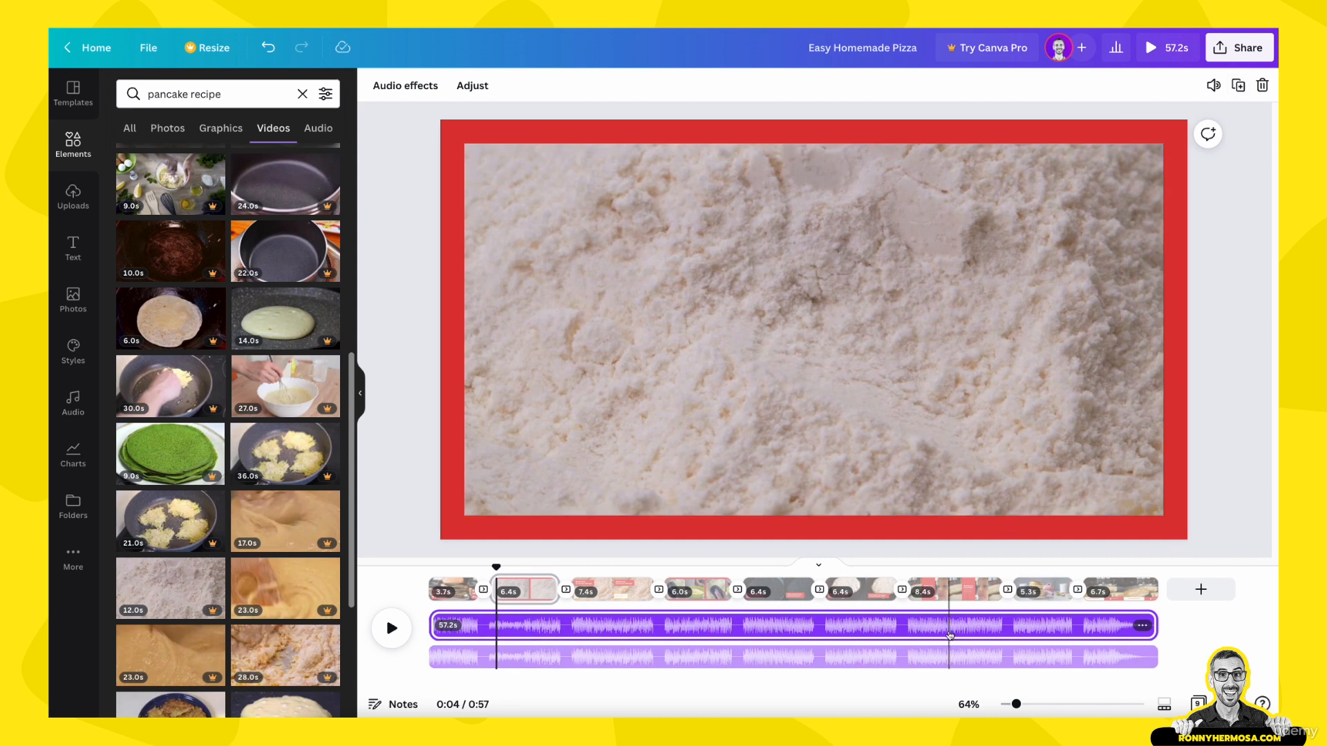
pyautogui.click(944, 660)
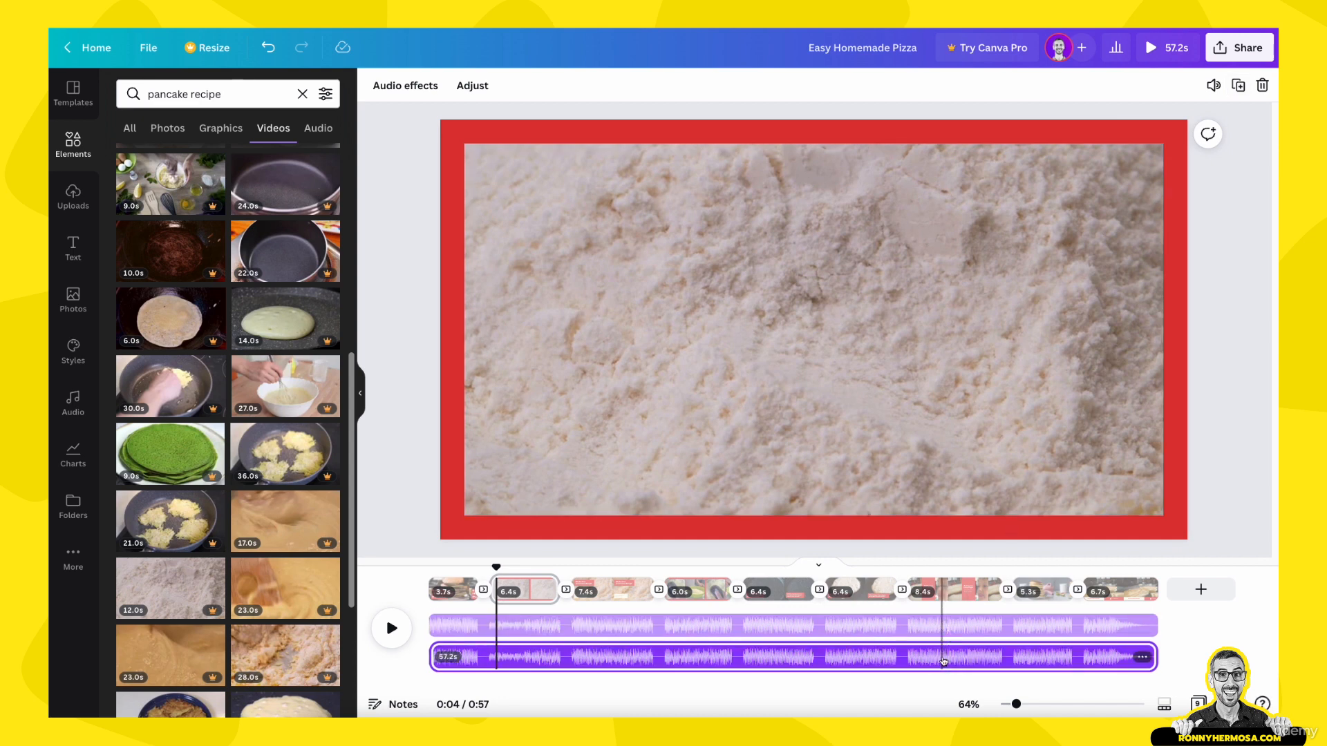
pyautogui.press('Delete')
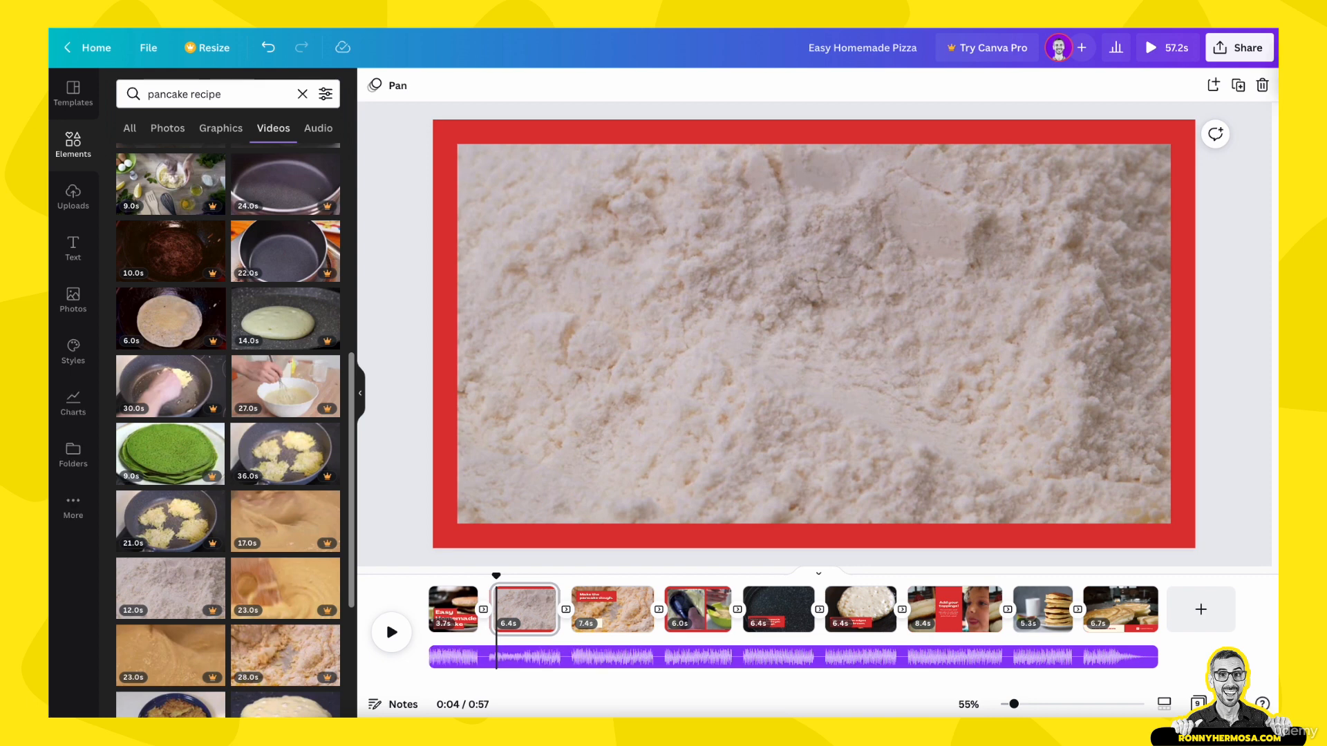
# Step: Open the Audio library from the additional Canva content apps
pyautogui.click(75, 506)
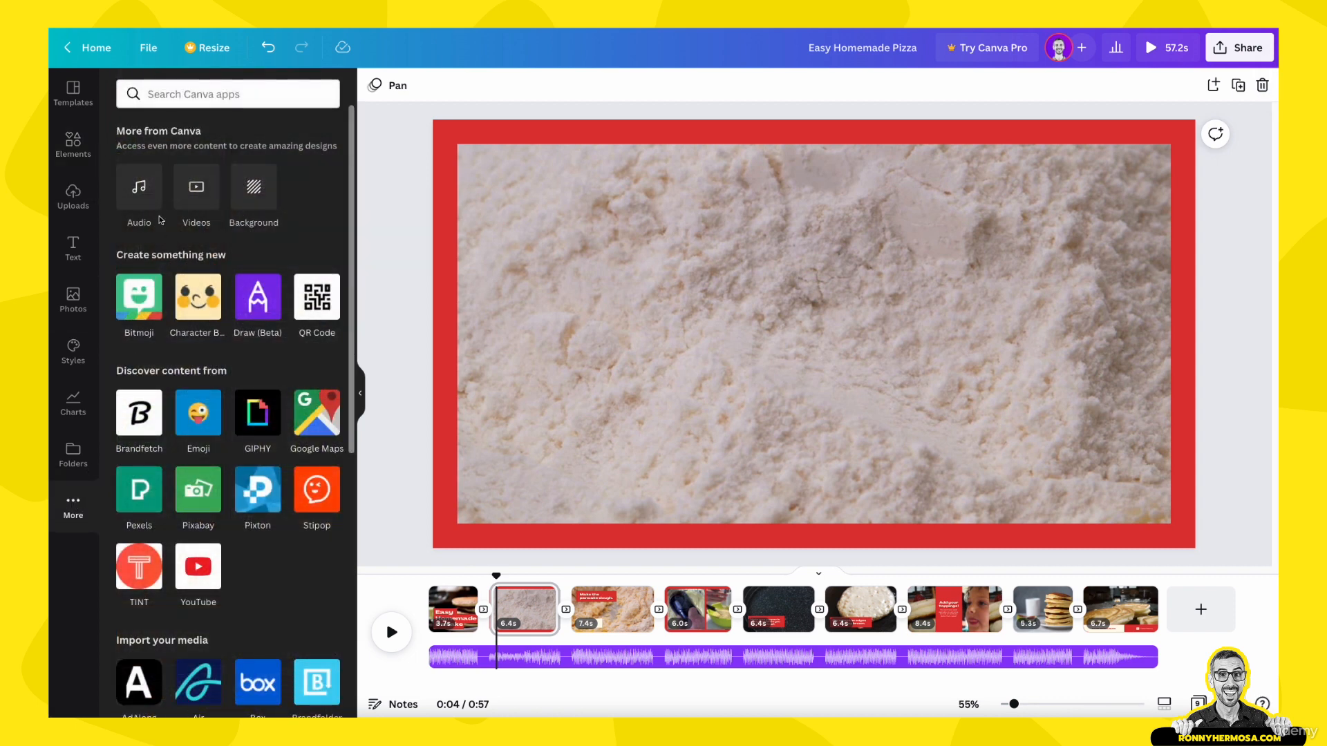
pyautogui.click(151, 201)
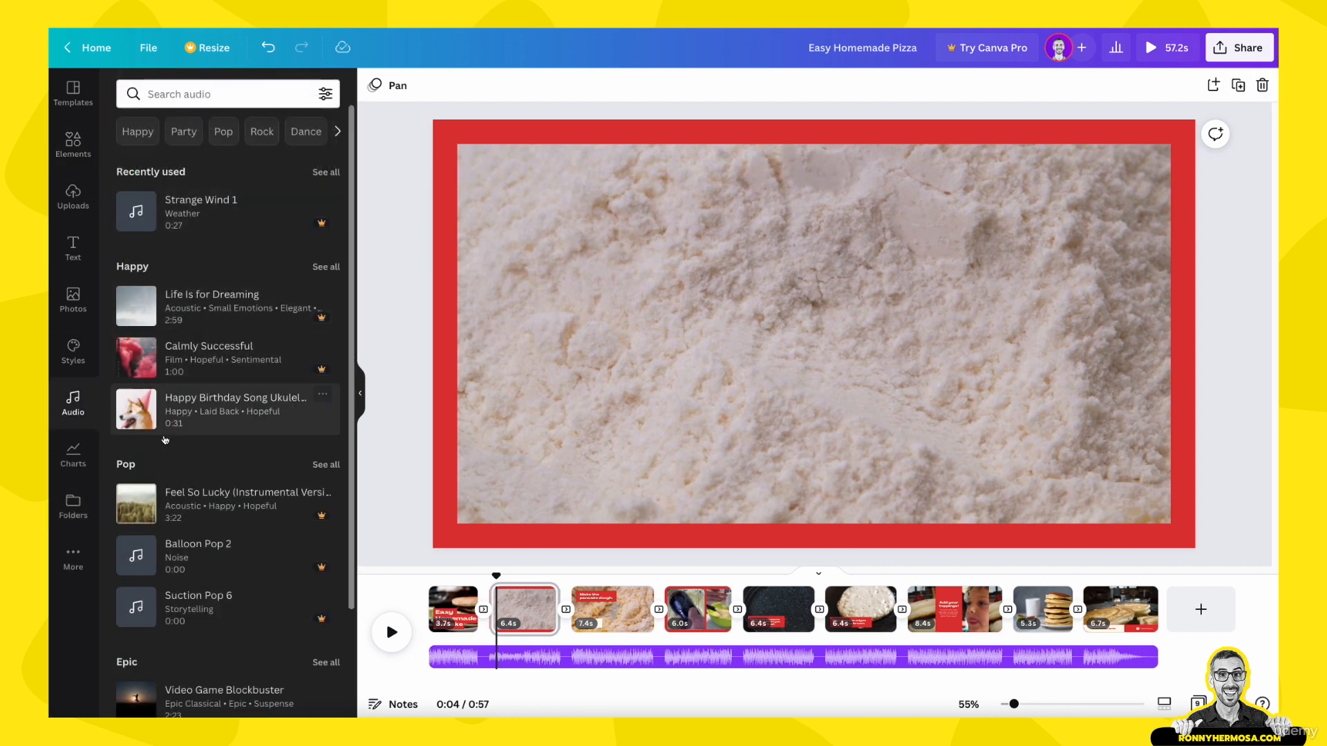
# Step: Browse the audio library and look through the tracks in the Happy category
pyautogui.scroll(-5, 169, 479)
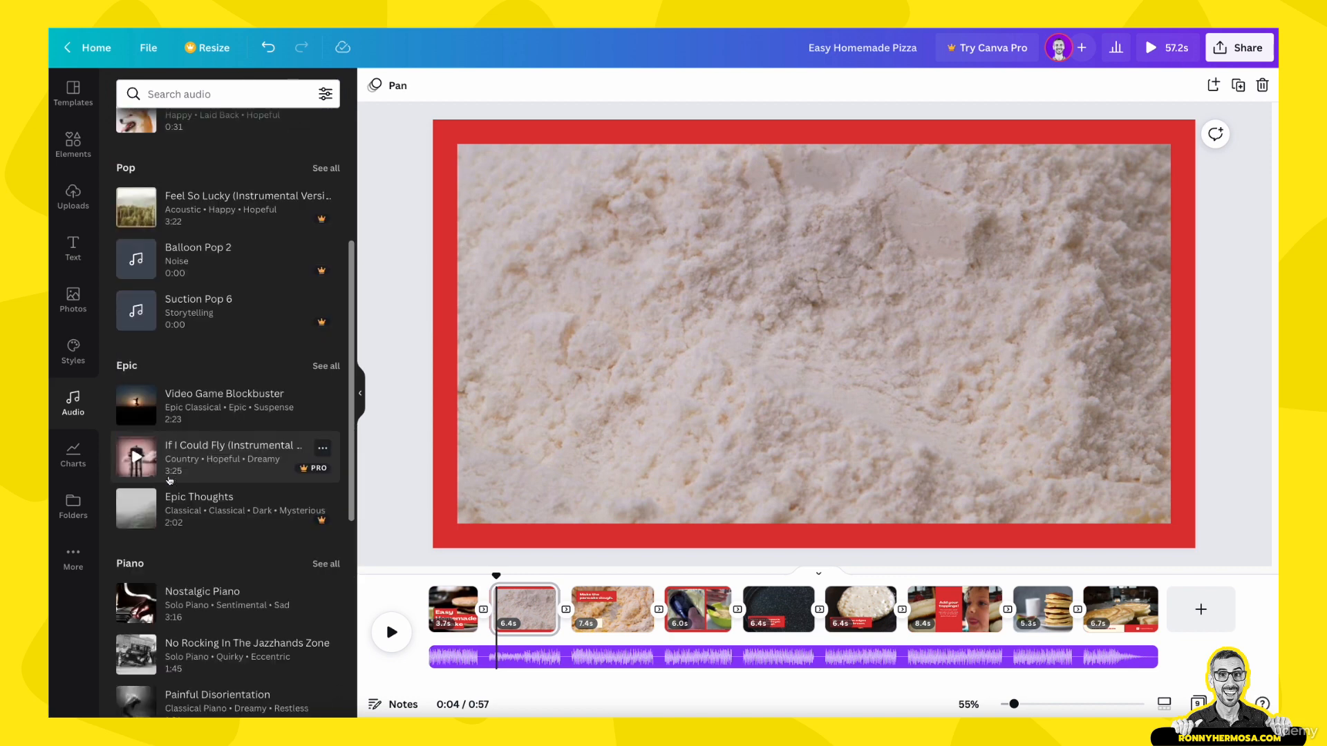
pyautogui.scroll(5, 169, 479)
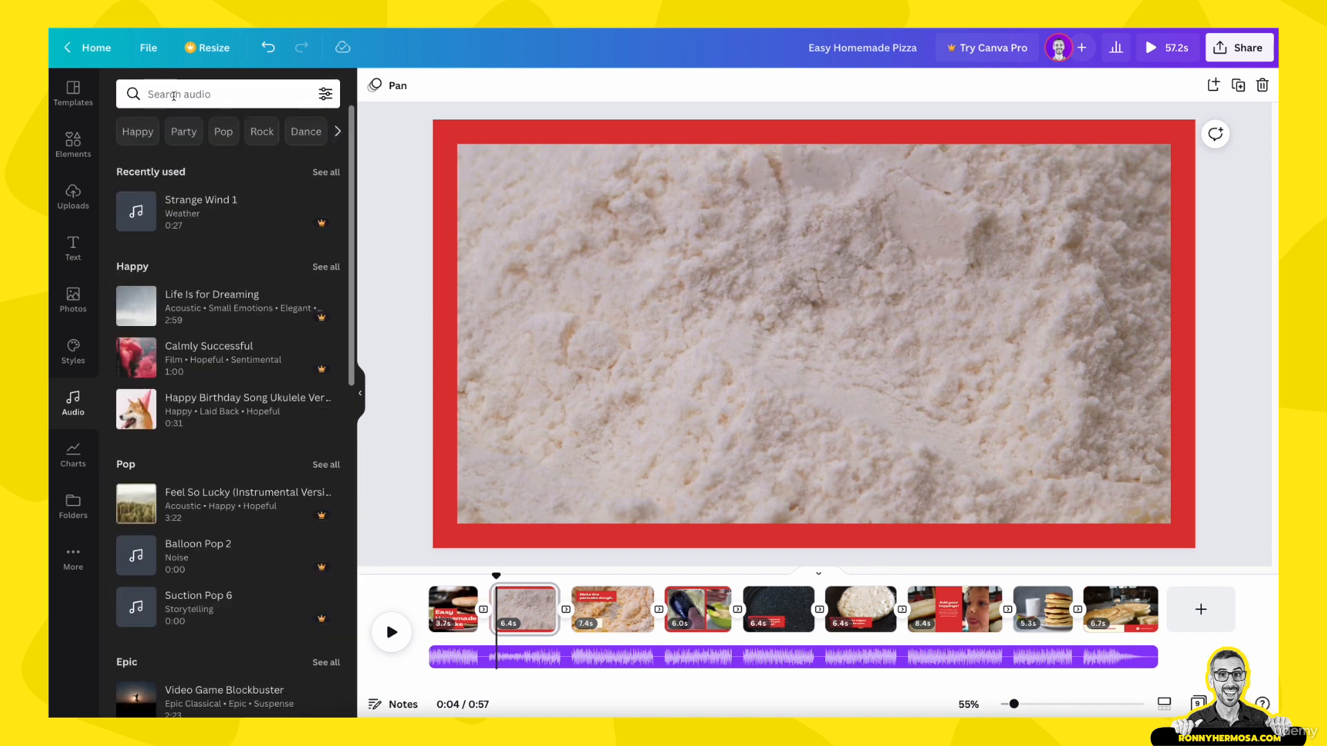
pyautogui.click(137, 131)
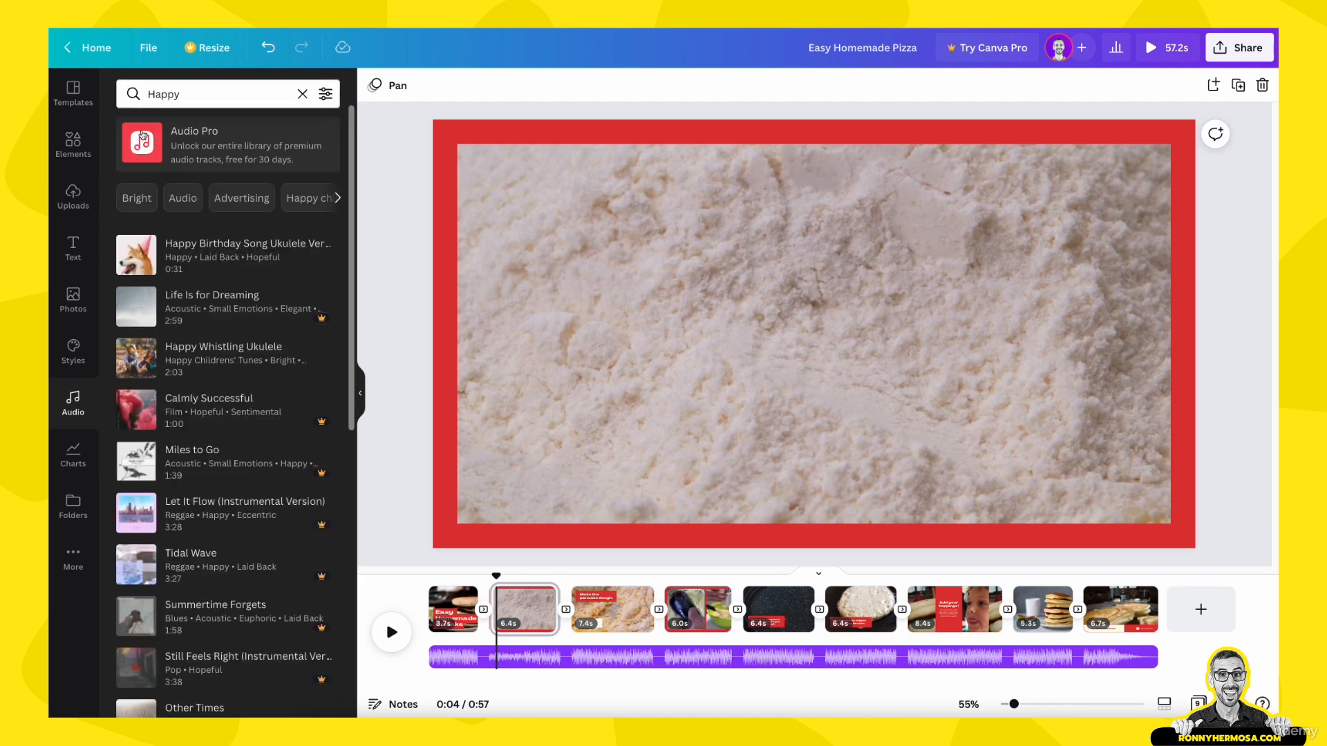
pyautogui.scroll(-1, 297, 309)
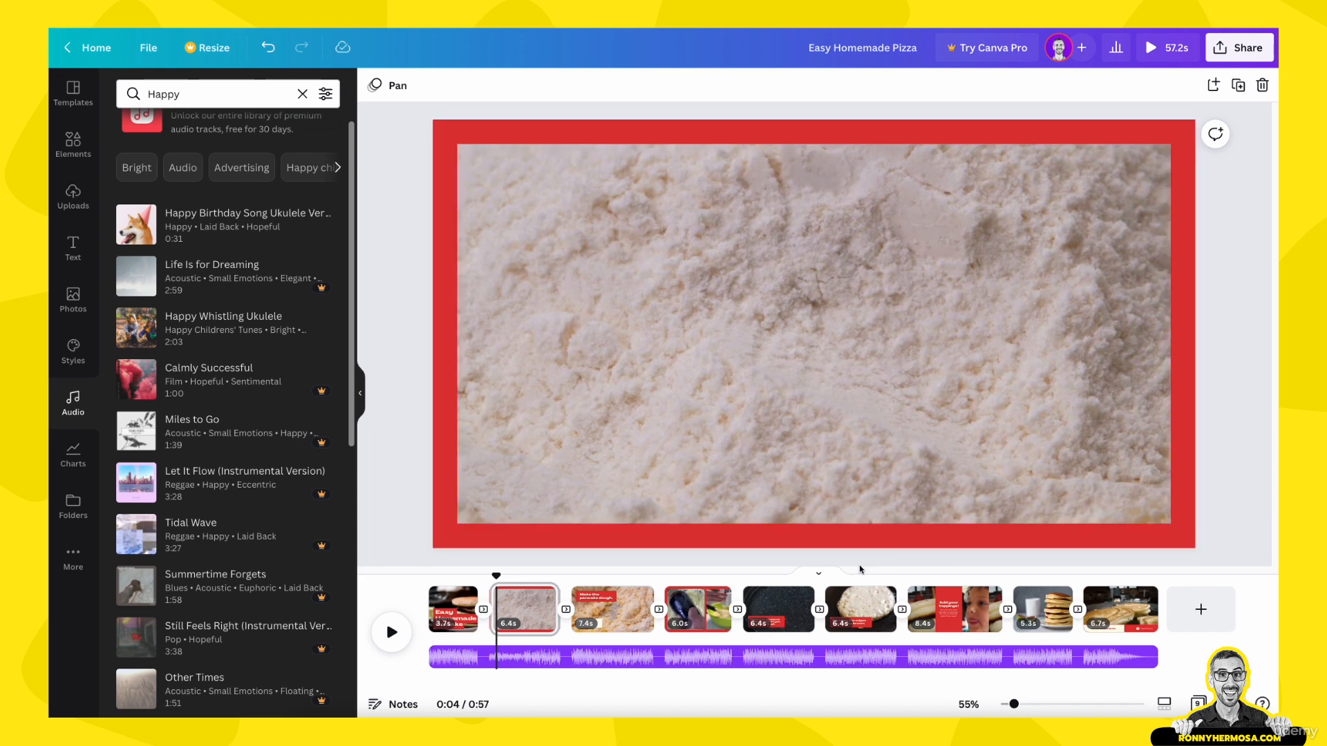
pyautogui.click(73, 92)
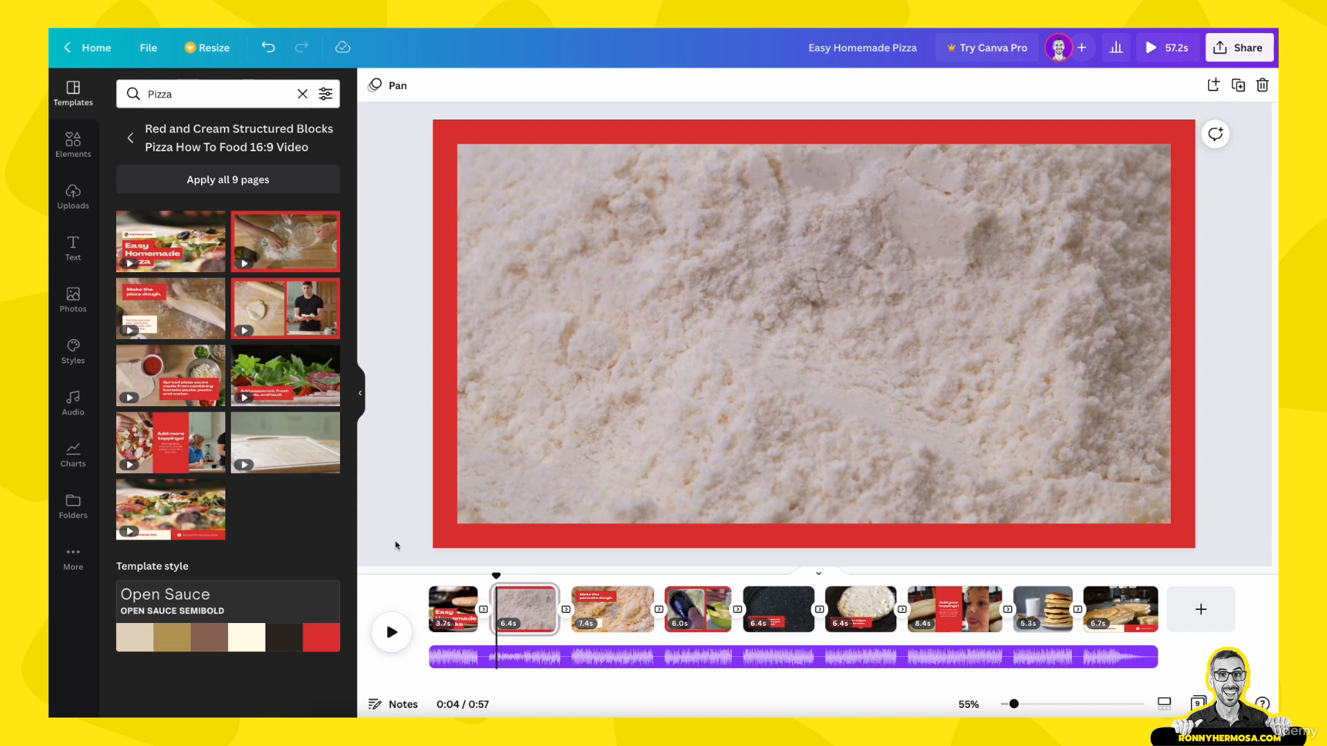
# Step: Recolour the red title blocks on the first page to pink #FF57C1 and apply the change across all pages
pyautogui.click(451, 542)
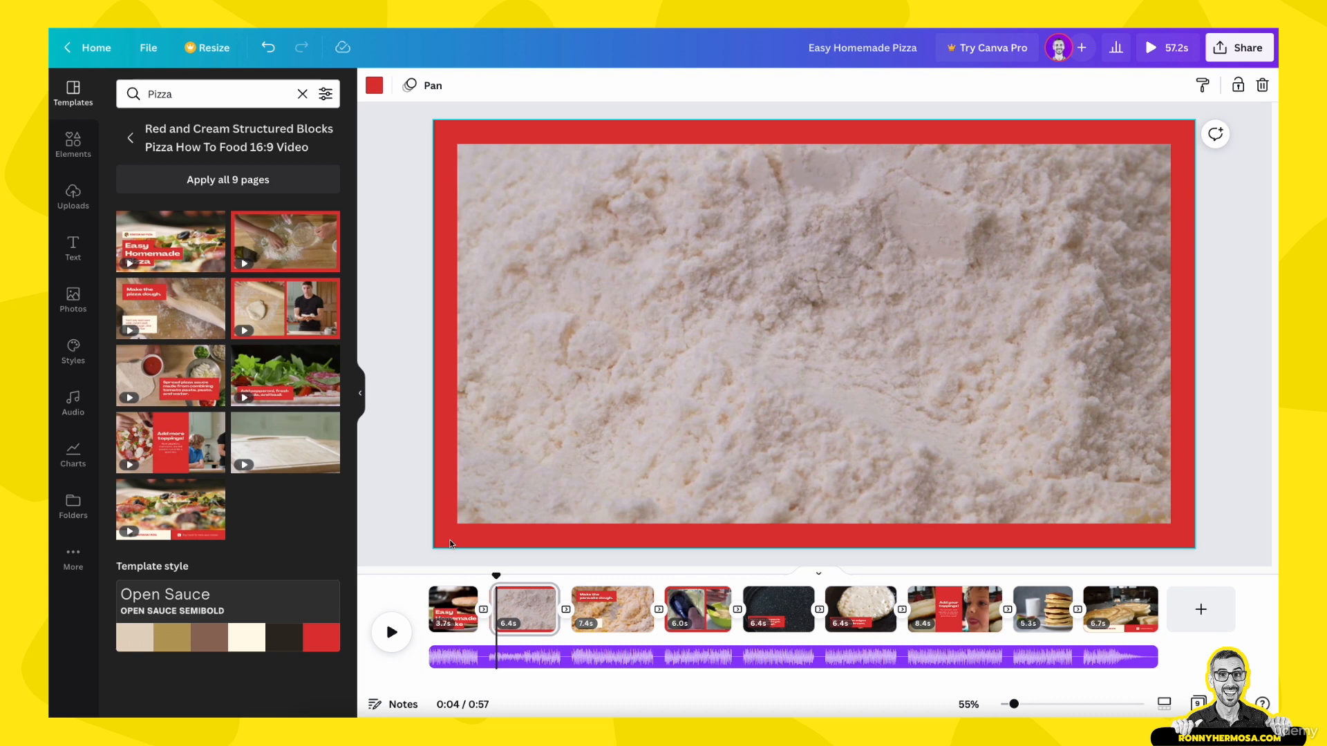
pyautogui.click(460, 609)
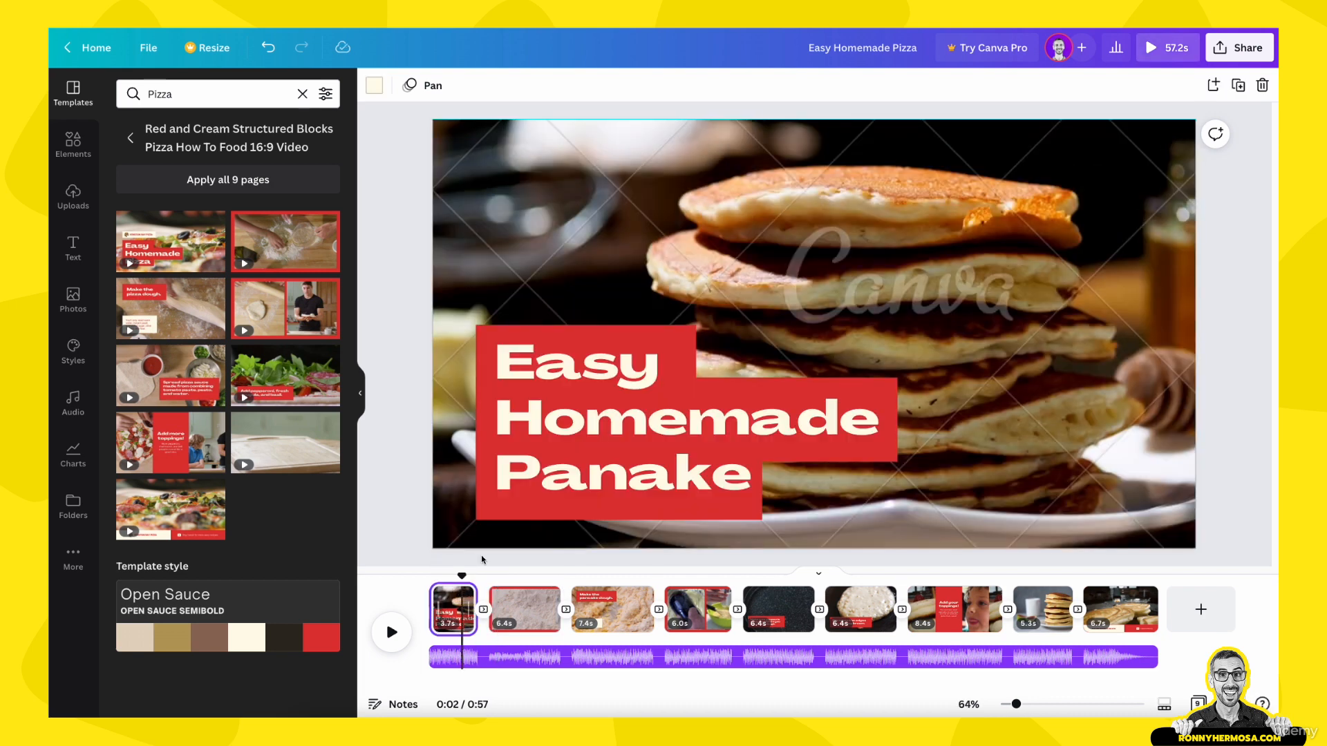
pyautogui.click(374, 86)
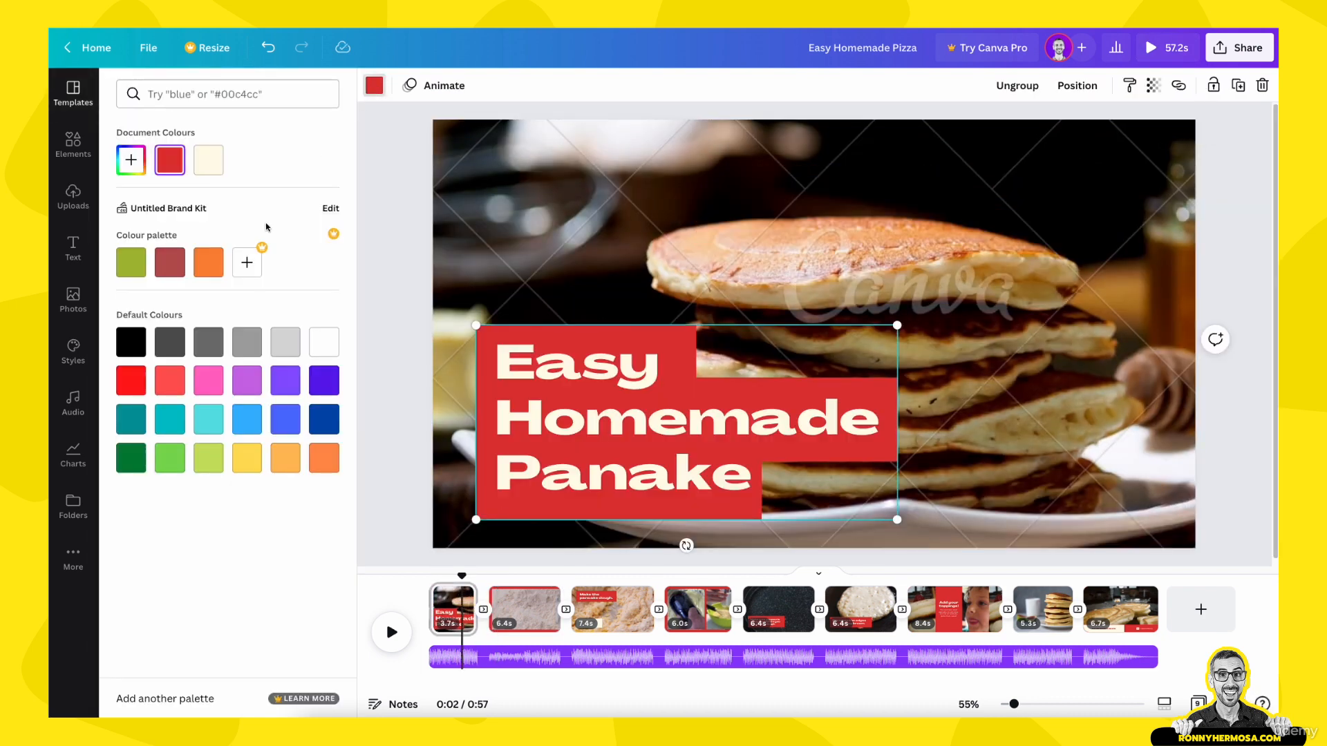
pyautogui.click(130, 159)
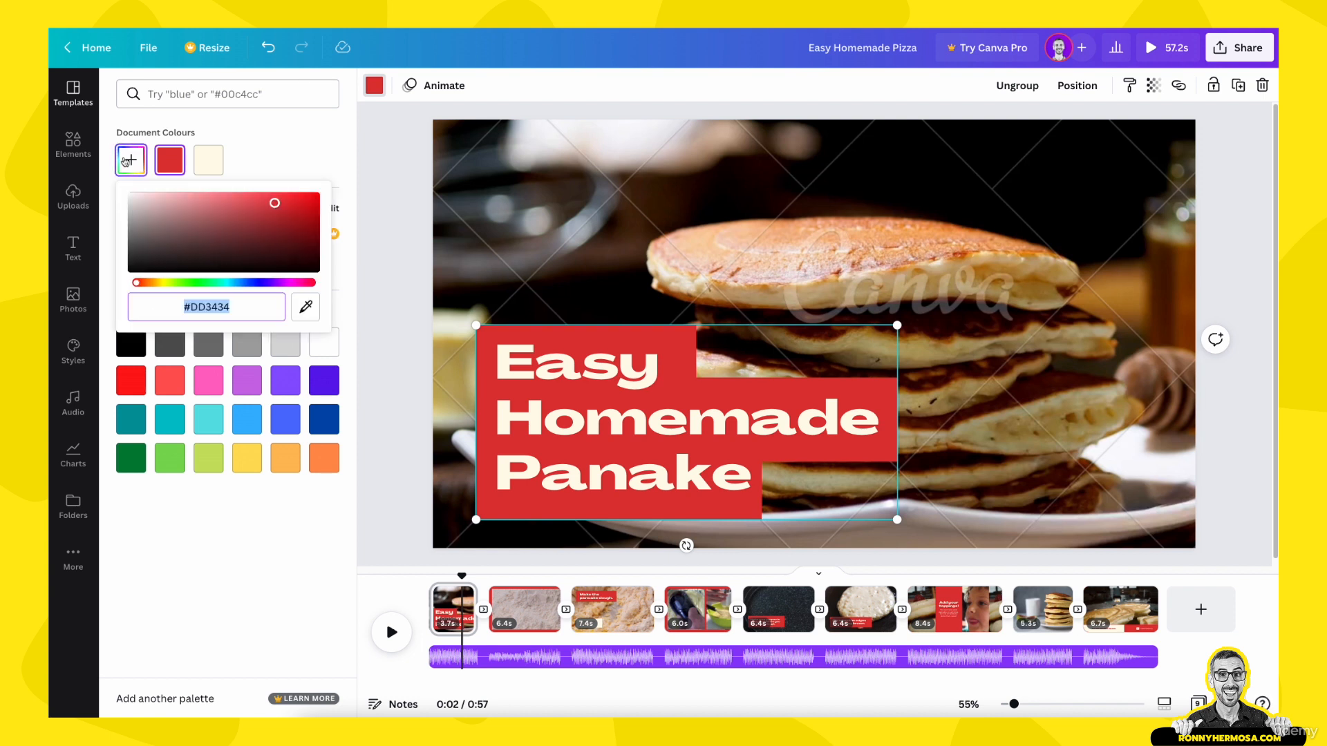
pyautogui.moveTo(261, 195); pyautogui.dragTo(254, 196)
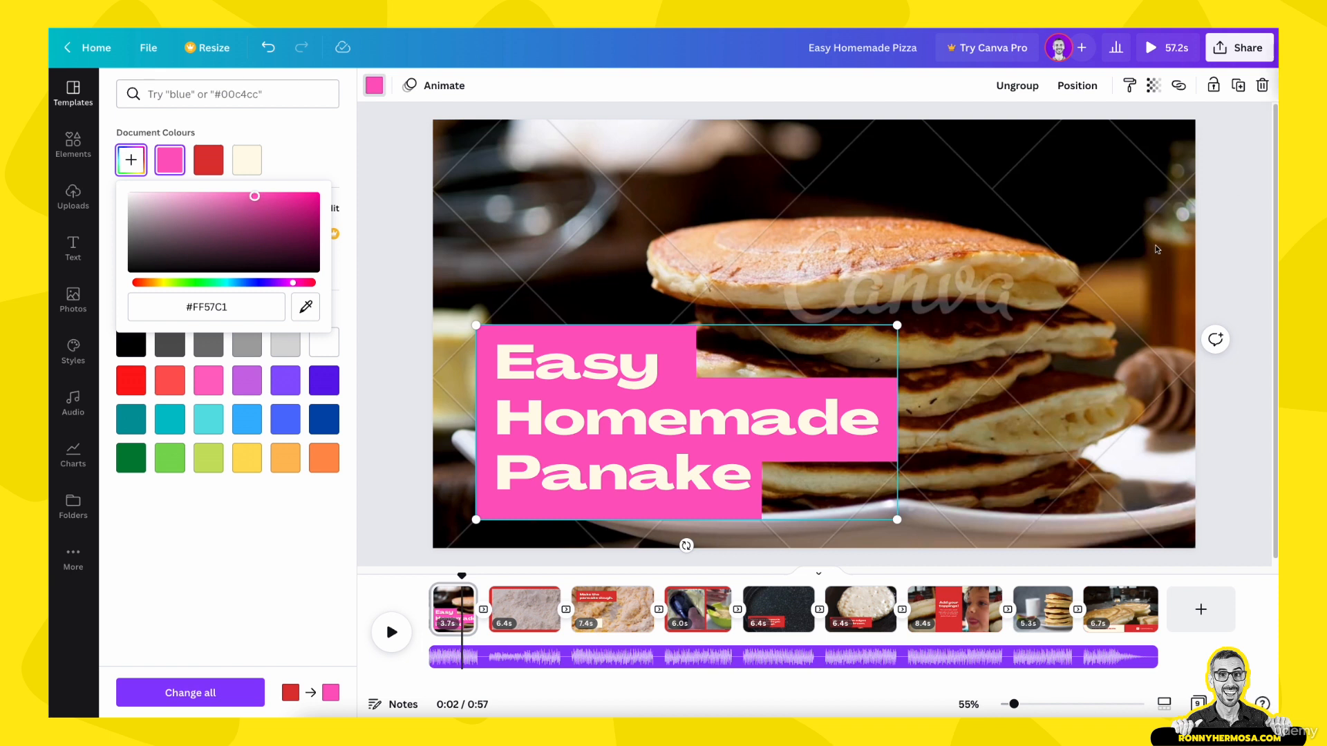
pyautogui.click(200, 693)
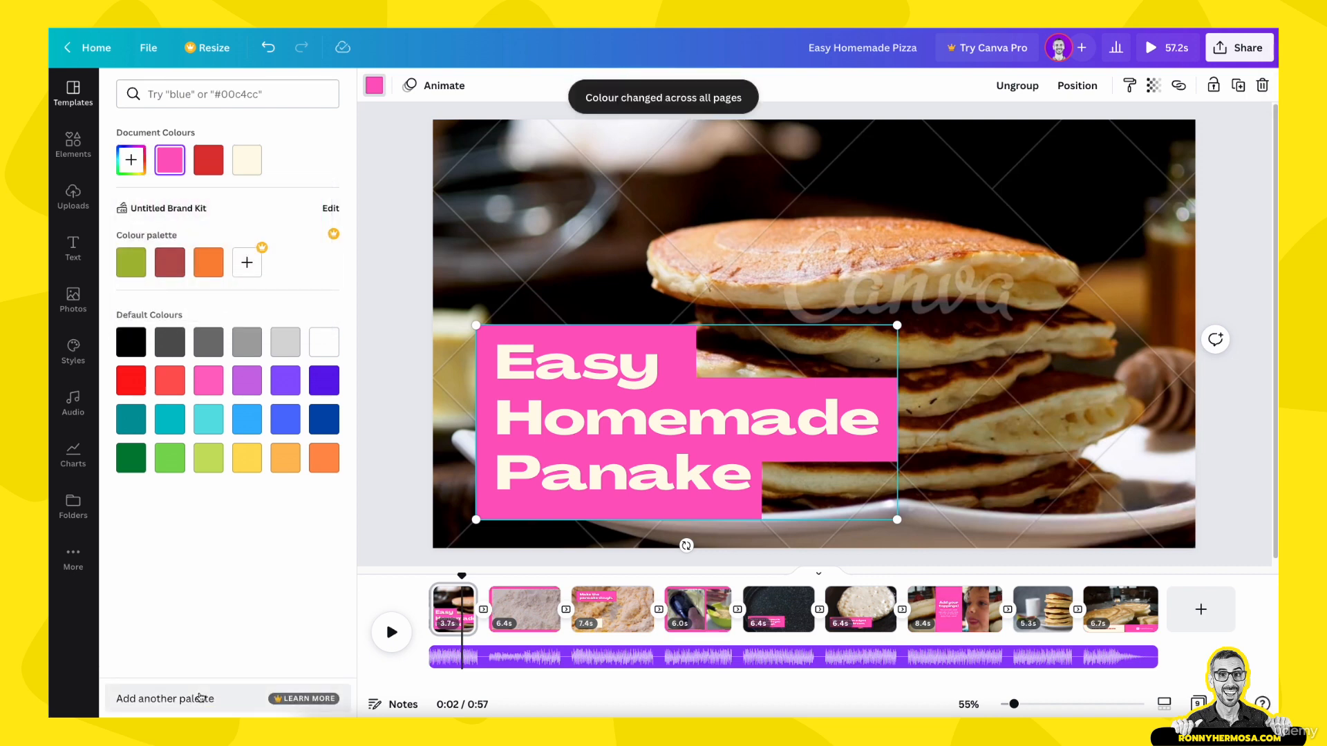
# Step: Change the "You can use milk or water as you like." text on the third page to the document's pink
pyautogui.moveTo(460, 575); pyautogui.dragTo(598, 581)
pyautogui.click(582, 475)
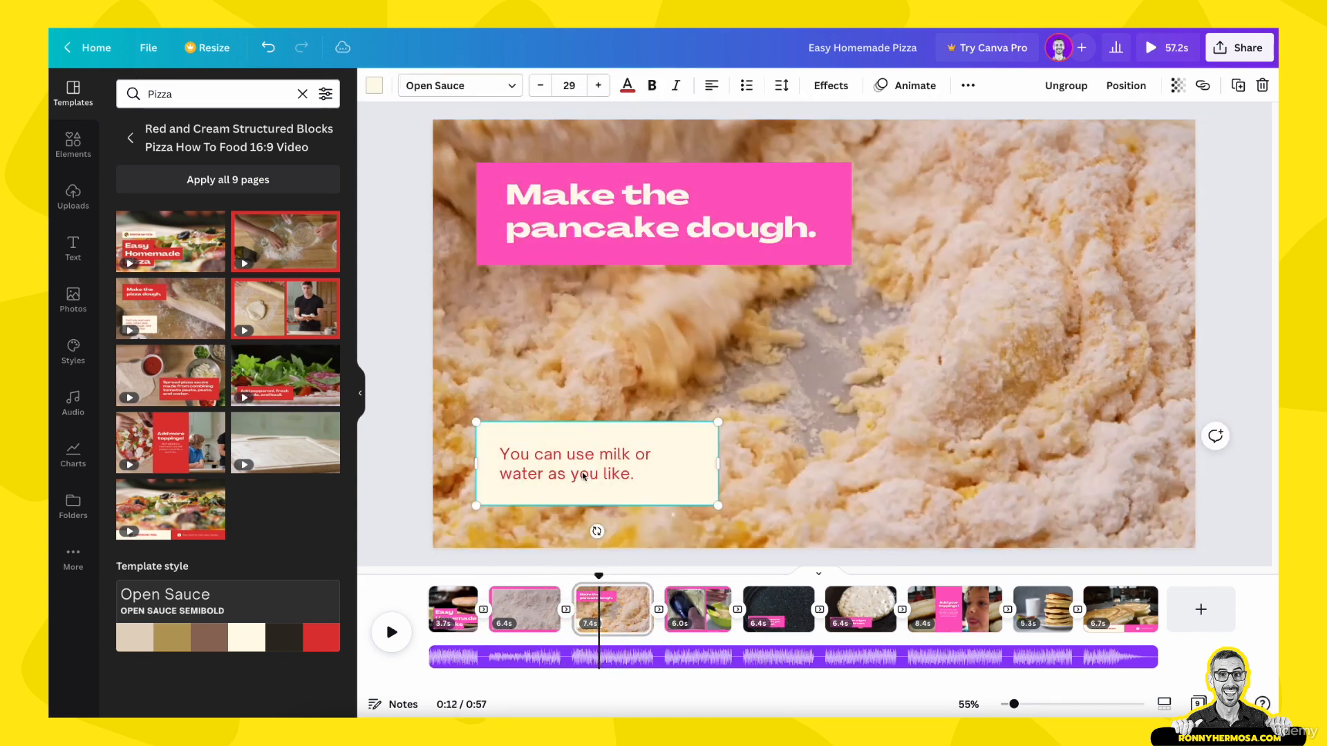
pyautogui.click(583, 475)
pyautogui.click(592, 94)
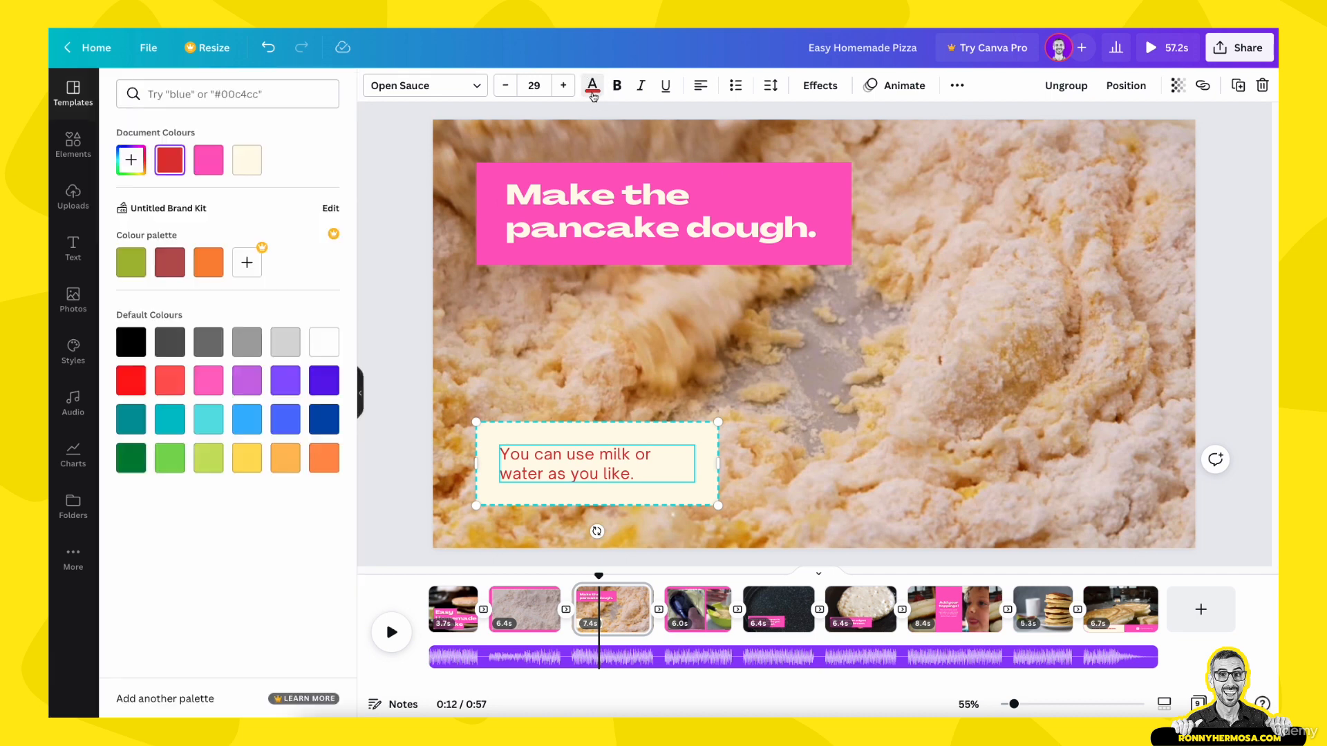
pyautogui.click(208, 160)
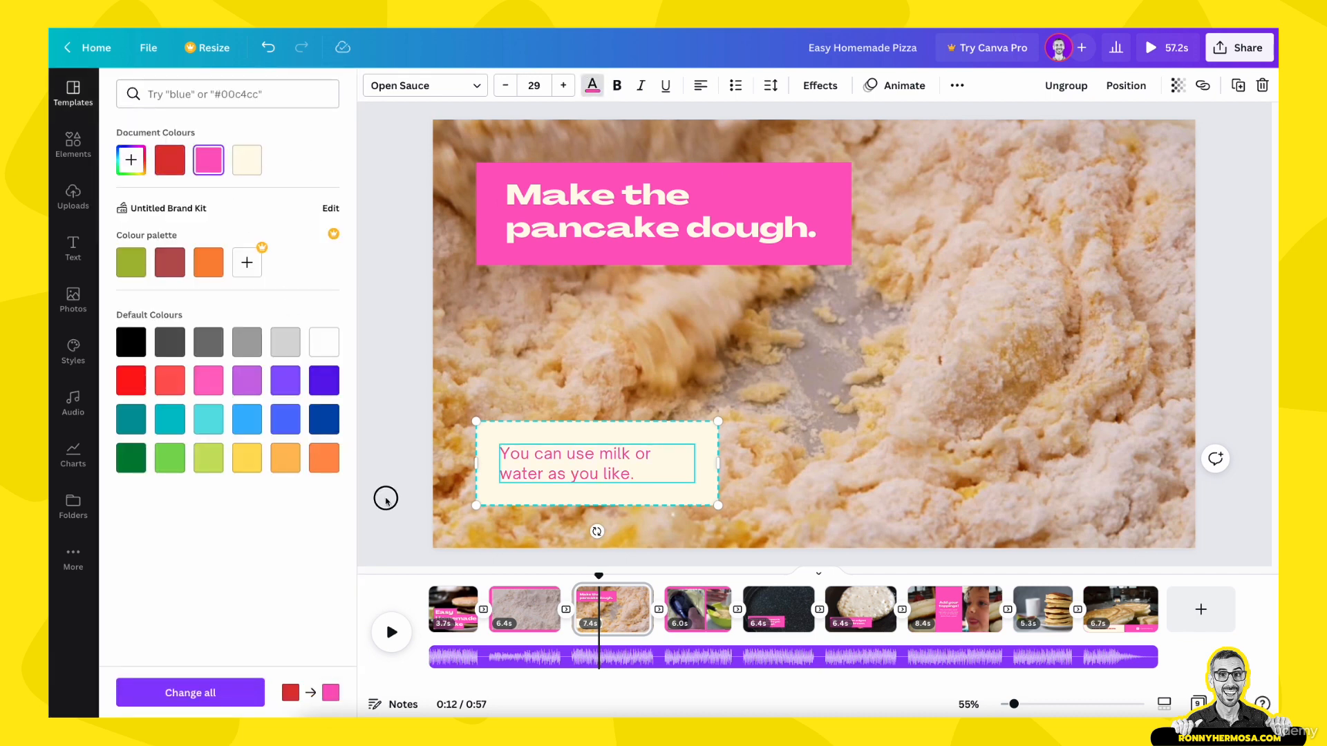
pyautogui.click(386, 498)
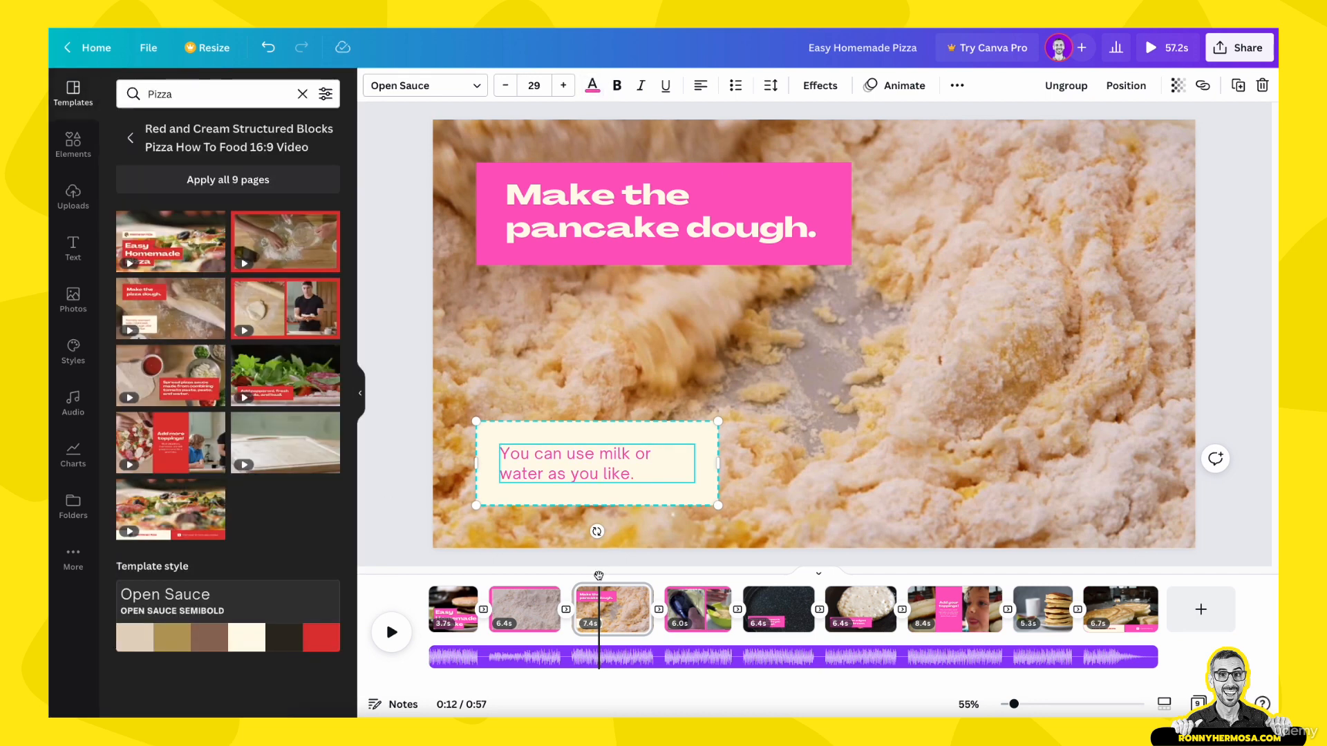
# Step: Scrub through the timeline to check the pink colour on the other pages and return to the first page
pyautogui.moveTo(599, 576); pyautogui.dragTo(784, 584)
pyautogui.moveTo(780, 584); pyautogui.dragTo(451, 584)
pyautogui.click(449, 514)
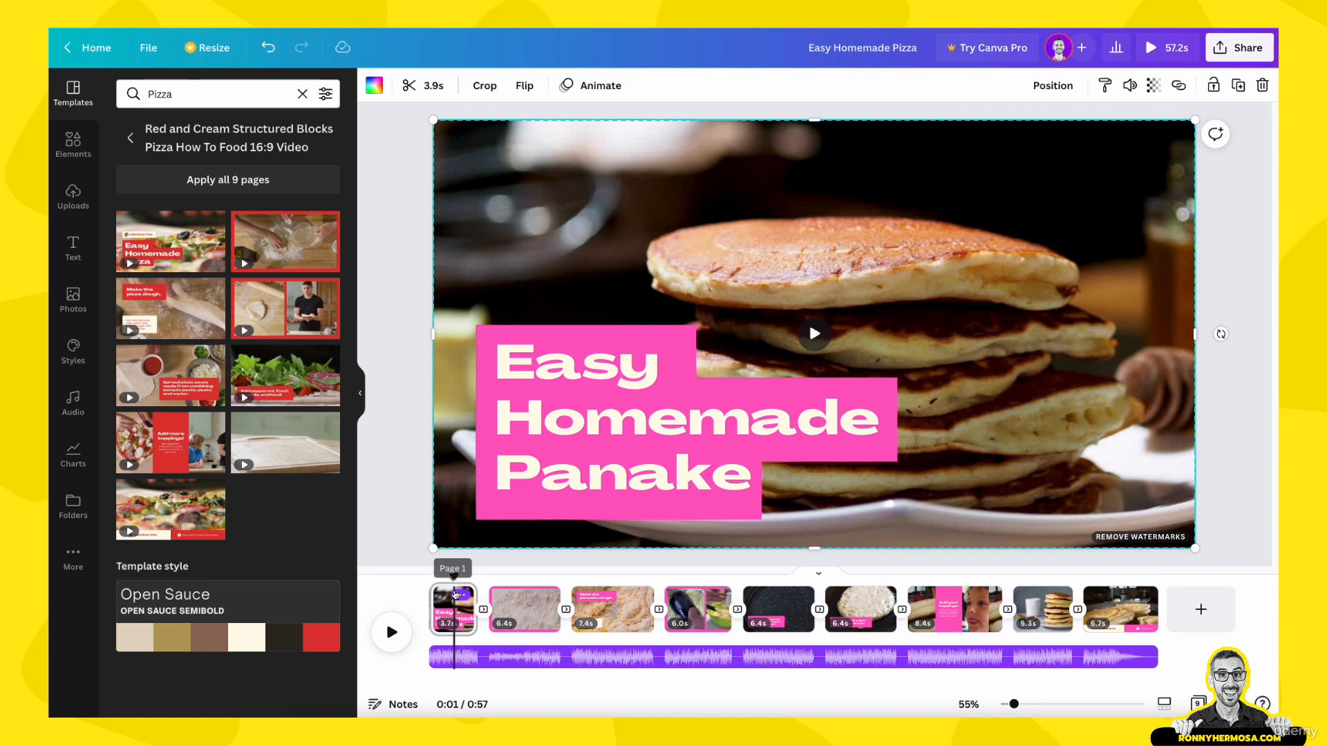
pyautogui.moveTo(453, 579)
pyautogui.mouseDown()
pyautogui.moveTo(415, 578)
pyautogui.moveTo(451, 582)
pyautogui.mouseUp()
# Step: Shift the first page's pancake video slightly to the right to expose the cream page background behind it
pyautogui.click(458, 511)
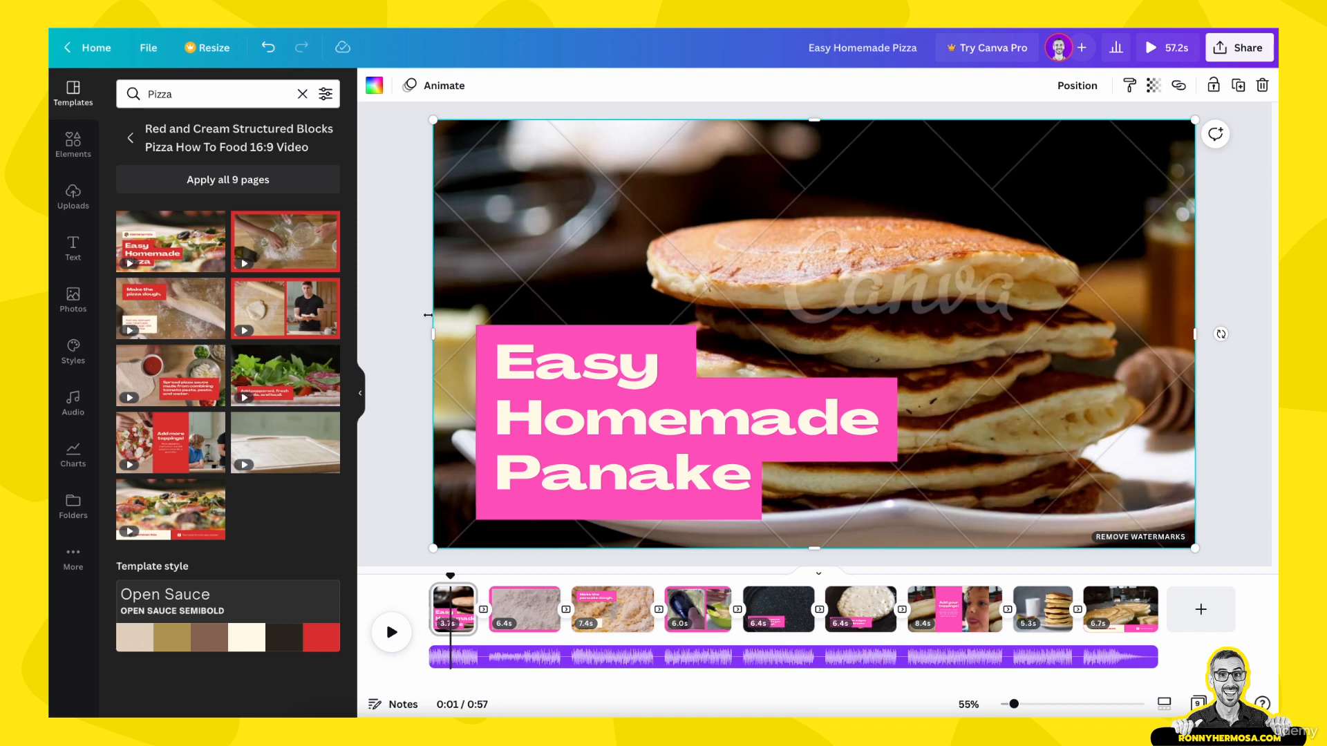
pyautogui.click(458, 311)
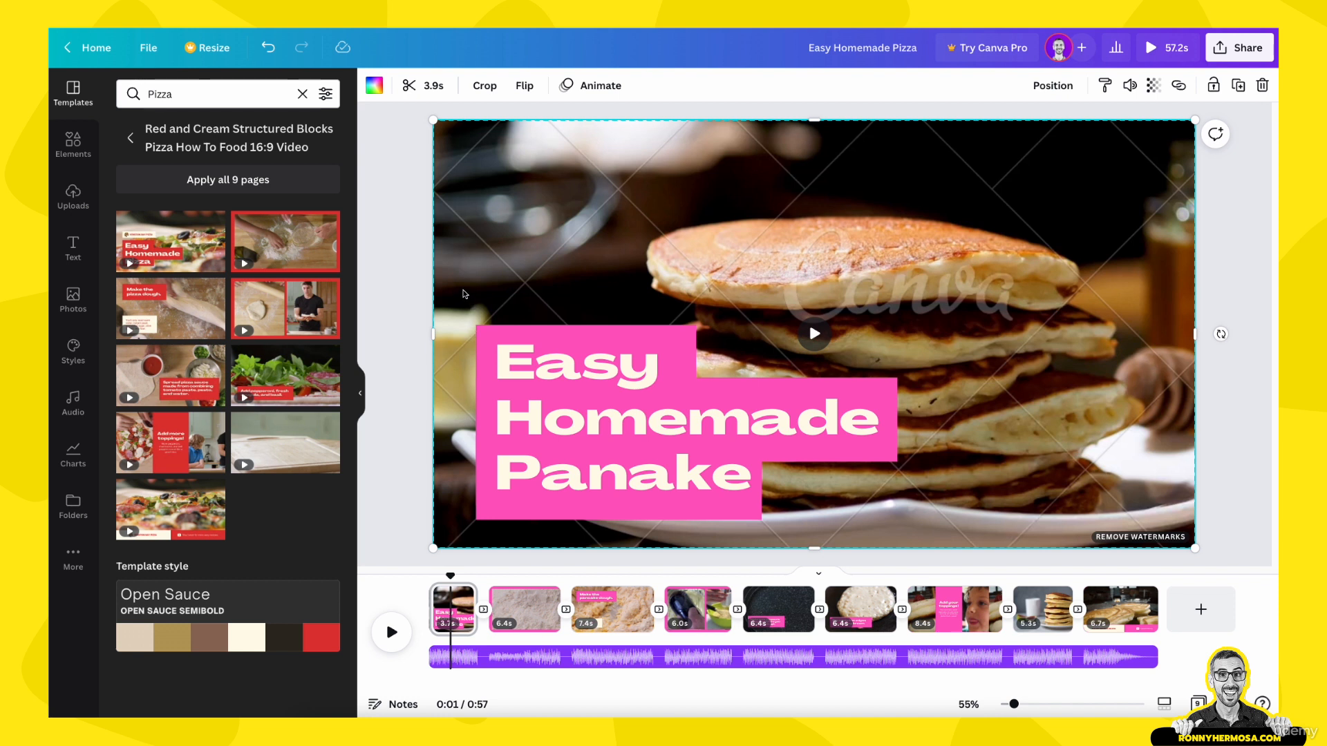
pyautogui.moveTo(463, 281); pyautogui.dragTo(479, 282)
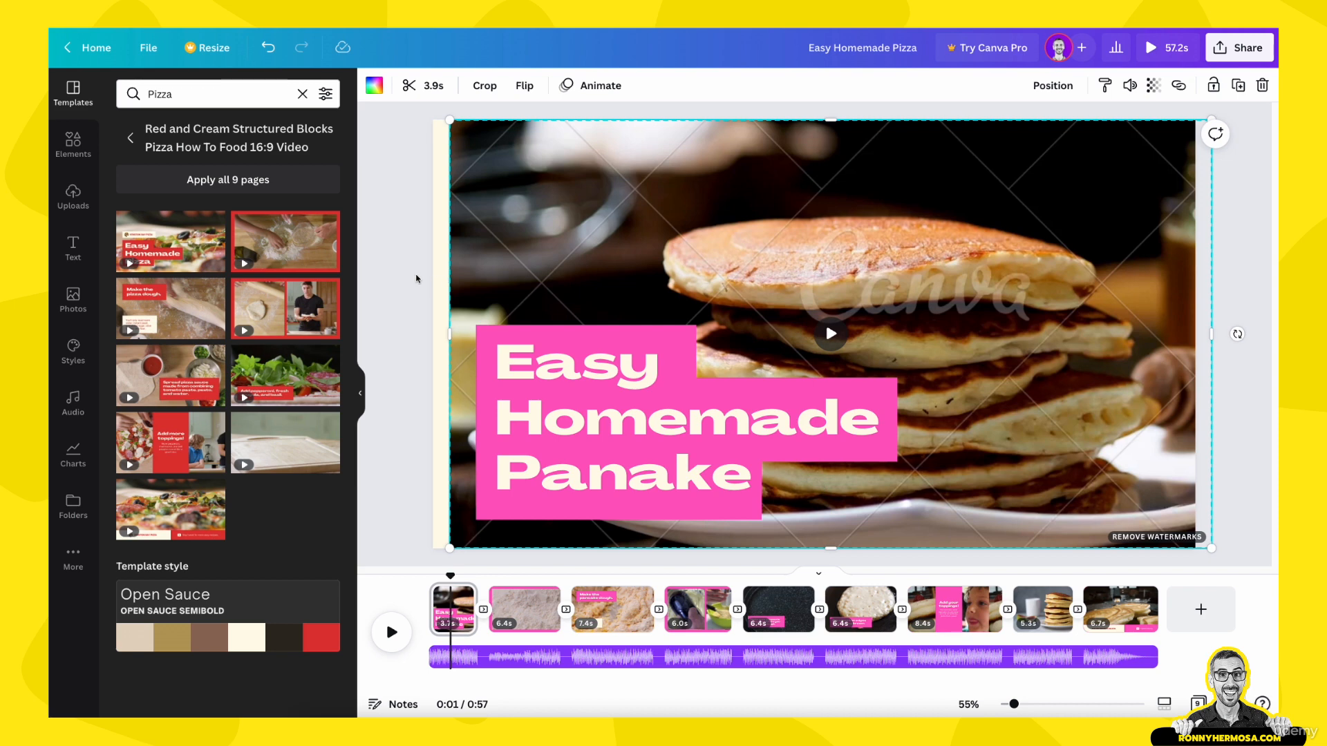
# Step: View the page animation options for the first page and the element animation options for its title block
pyautogui.click(439, 281)
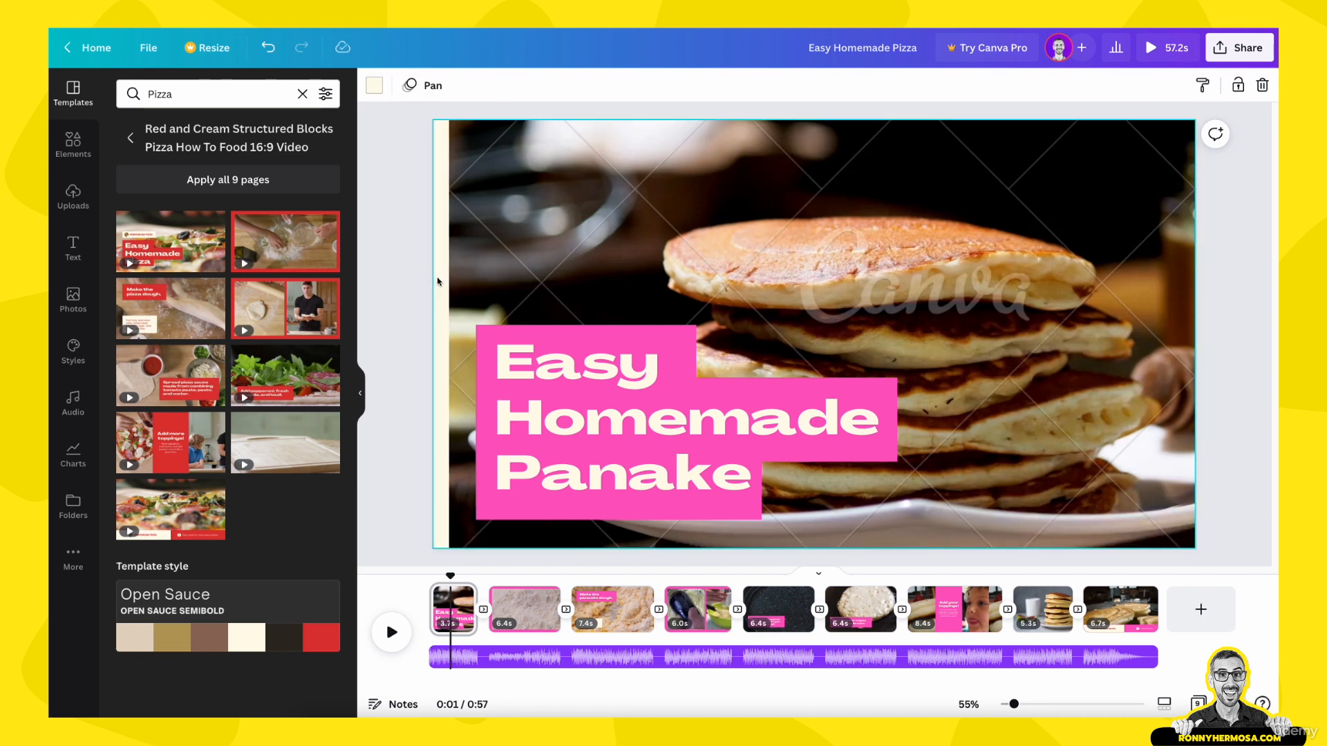
pyautogui.click(421, 94)
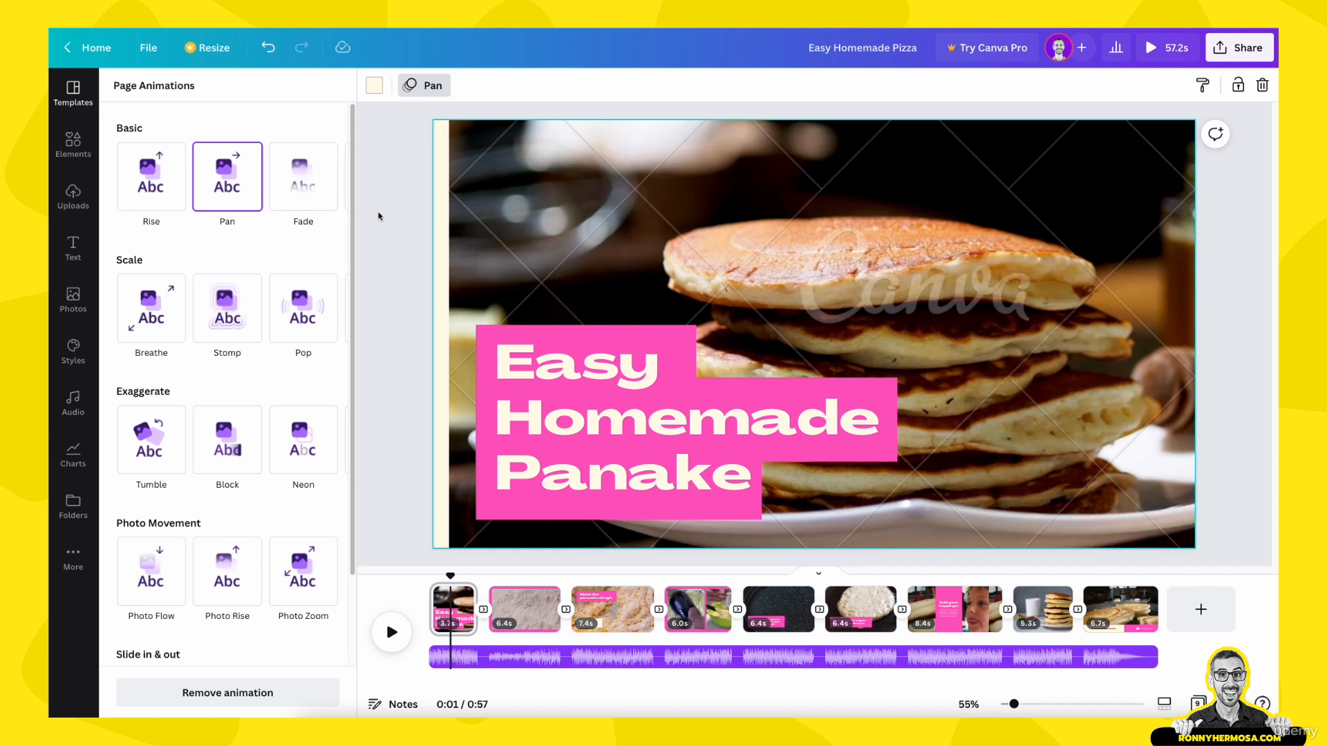
pyautogui.click(485, 336)
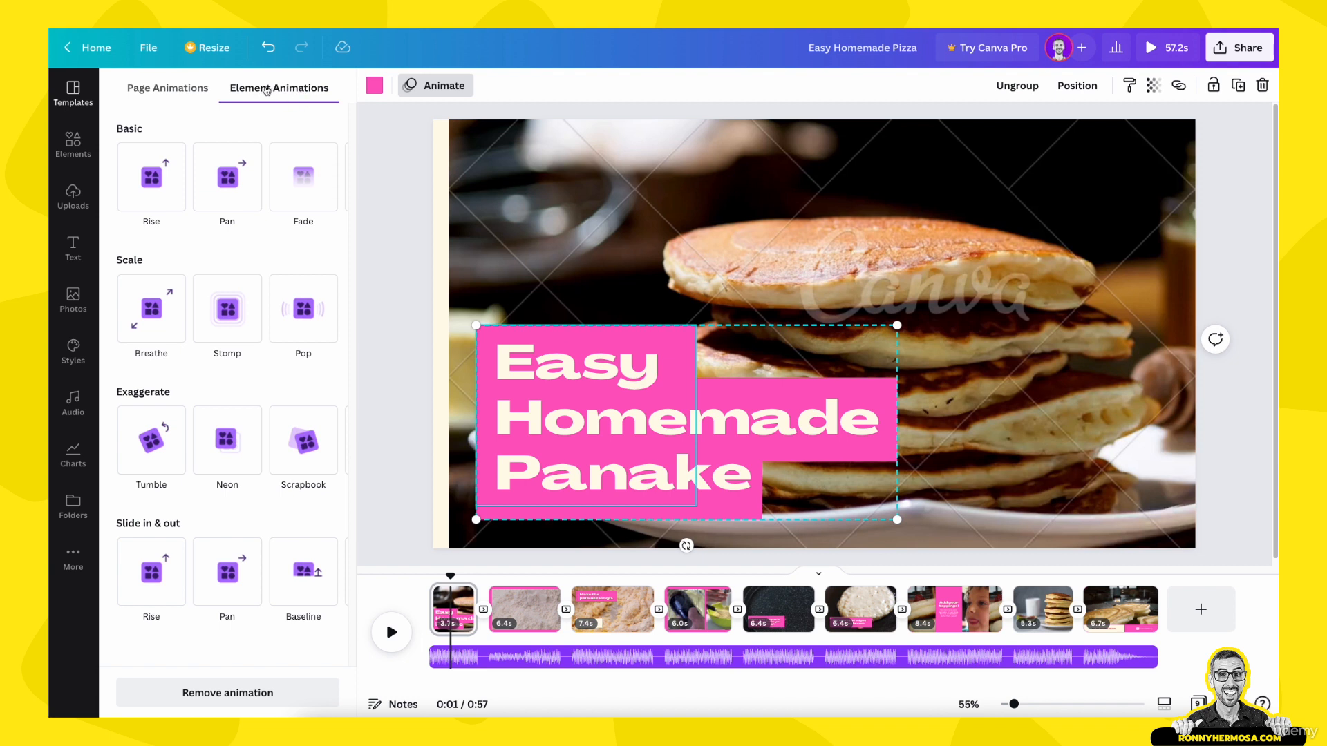
pyautogui.click(390, 203)
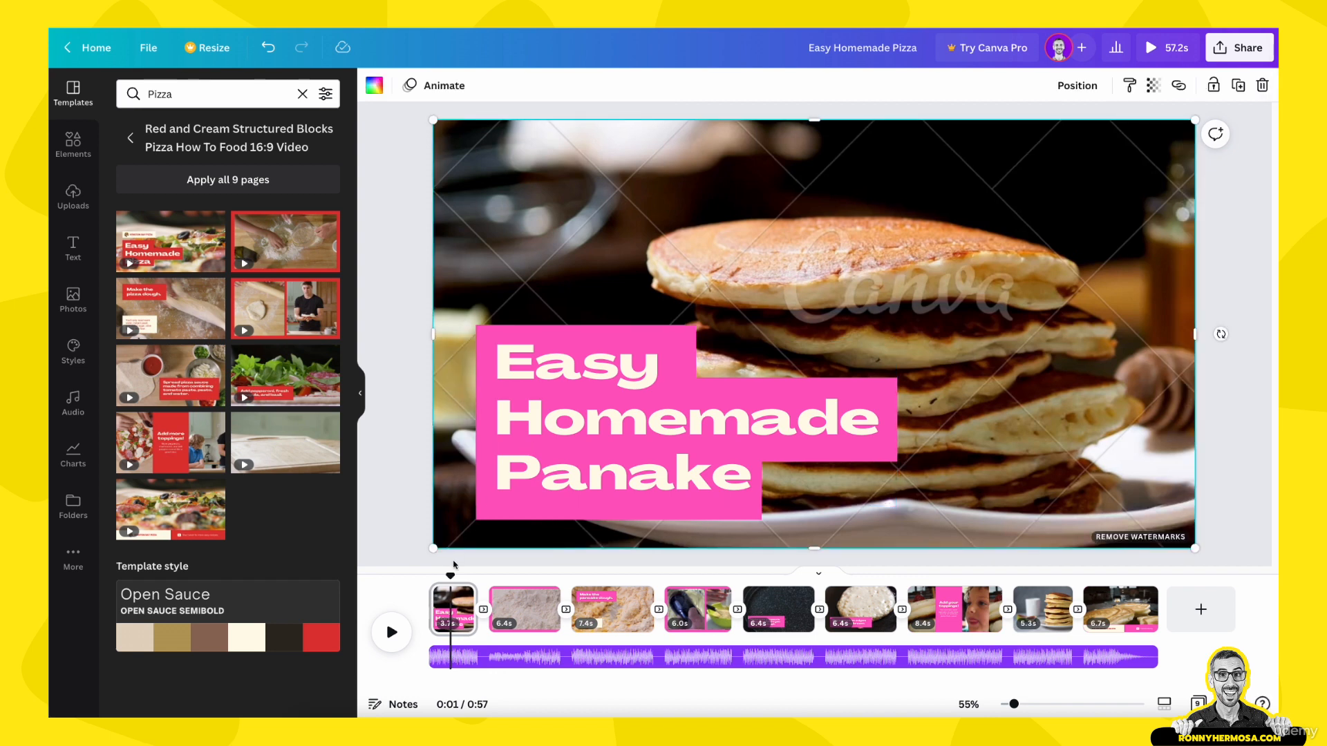
# Step: Scrub to the last page at 0:53 and preview the start of the finished video in the full preview
pyautogui.moveTo(451, 576); pyautogui.dragTo(1117, 575)
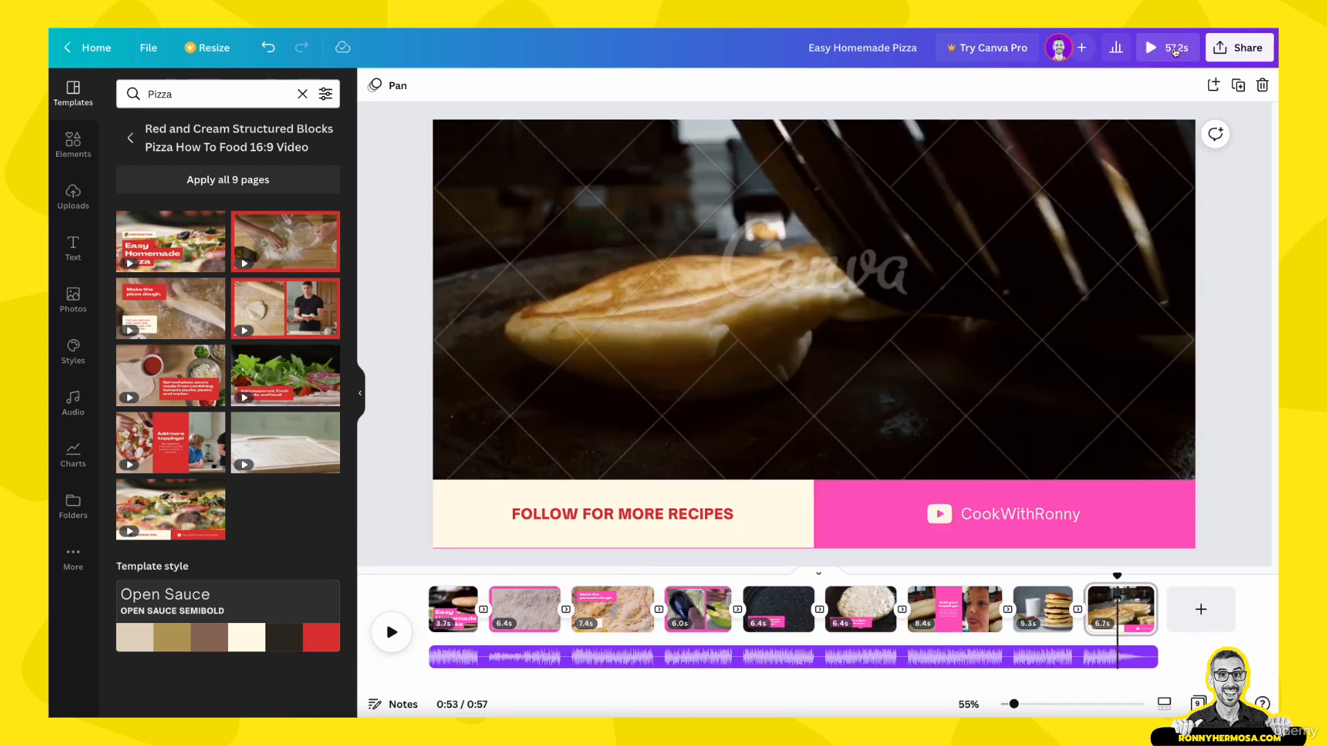
pyautogui.click(1174, 51)
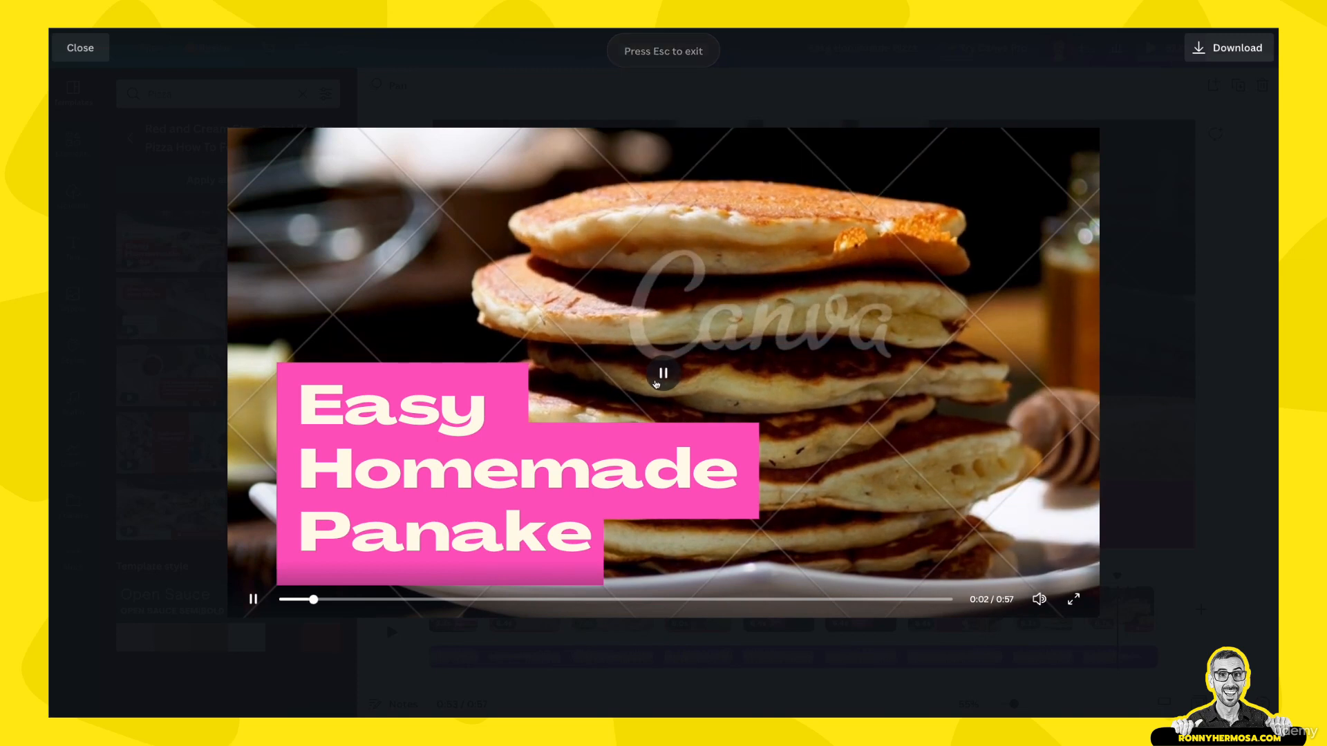
pyautogui.press('Escape')
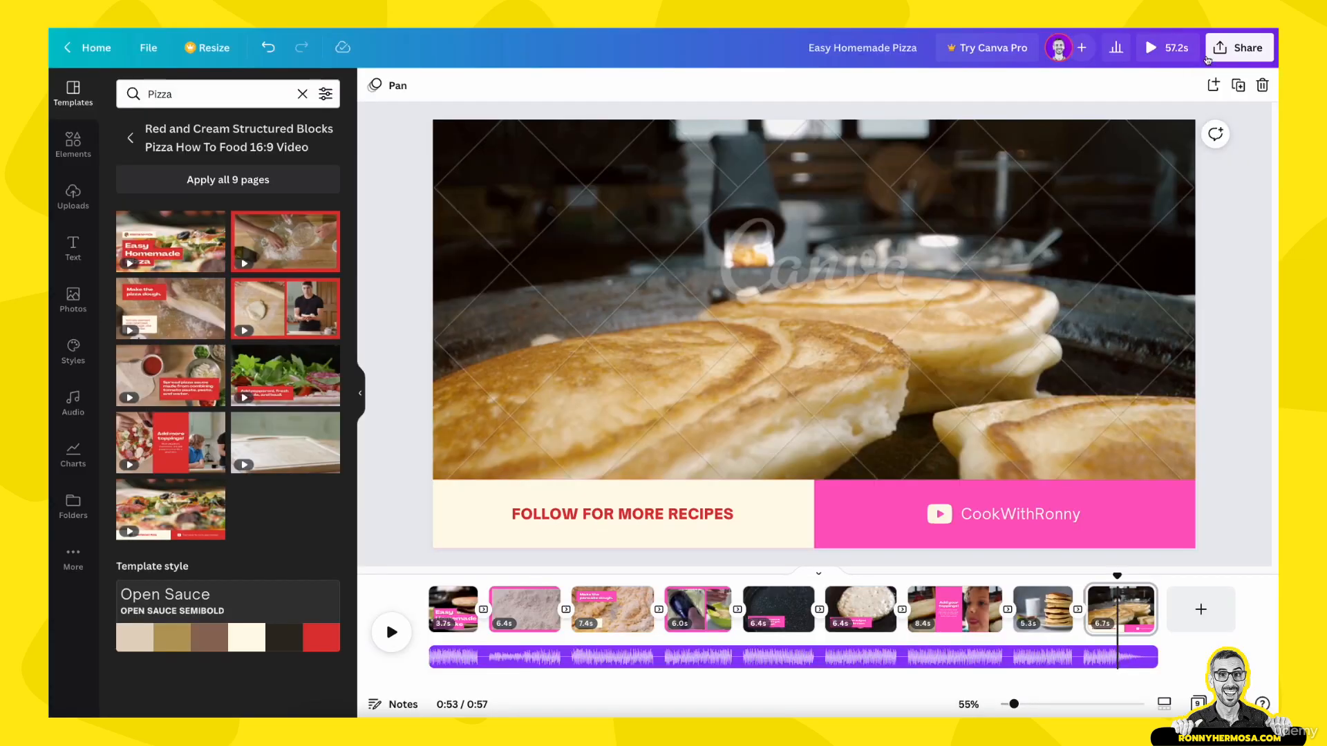
# Step: Open the design's MP4 download options and examine the itemised list of premium elements and their prices
pyautogui.click(1247, 49)
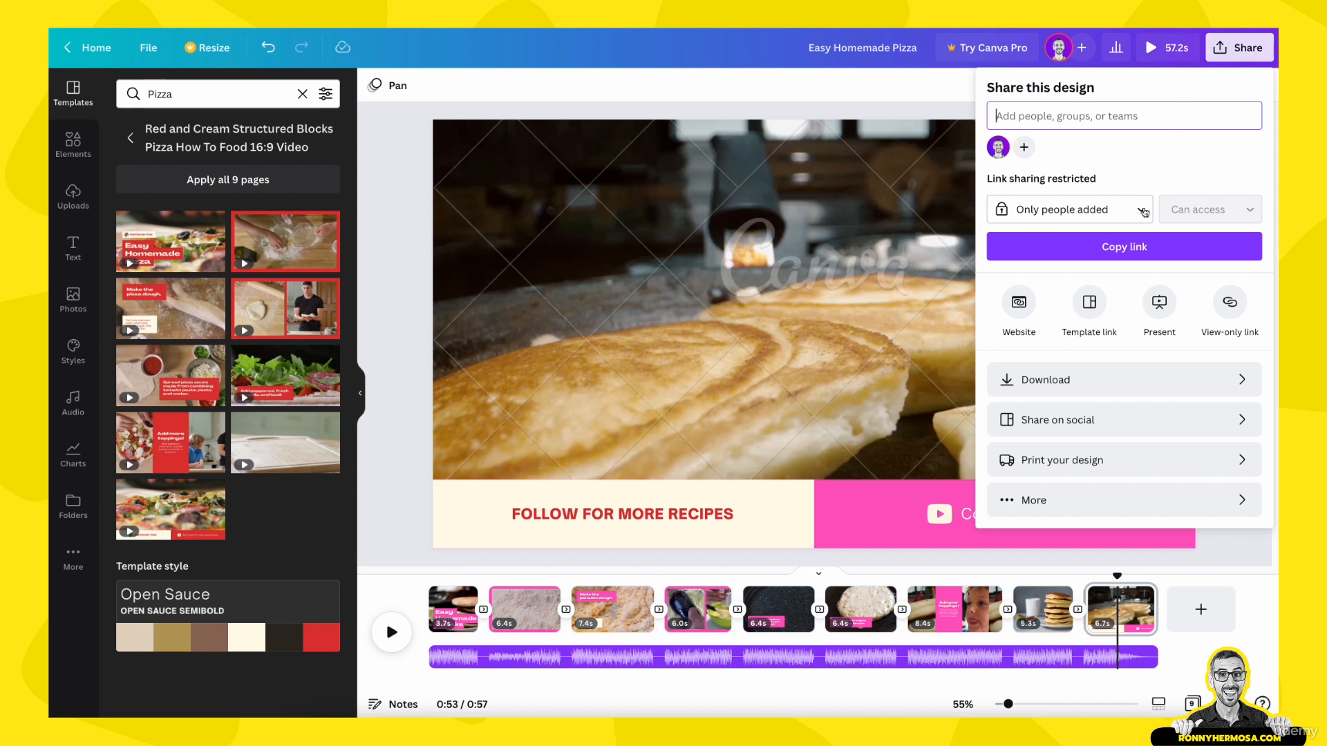
pyautogui.click(1080, 379)
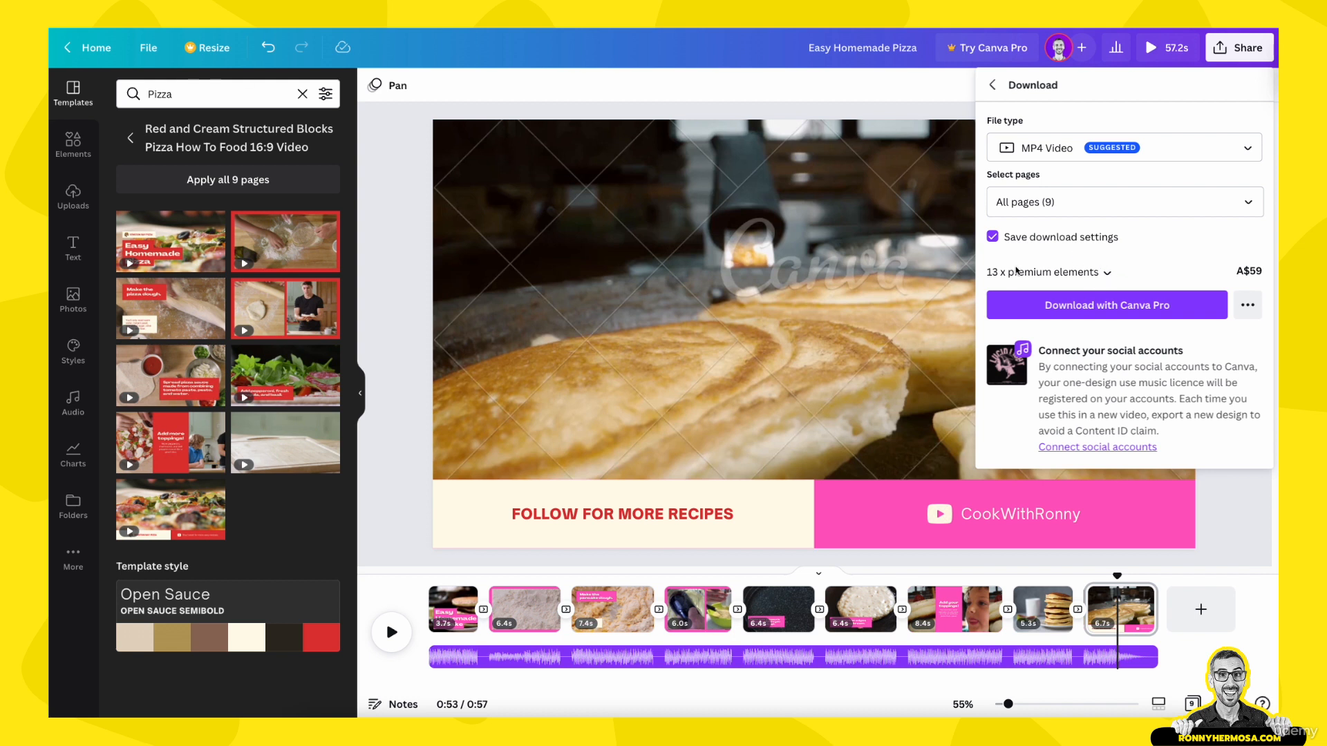
pyautogui.click(1108, 276)
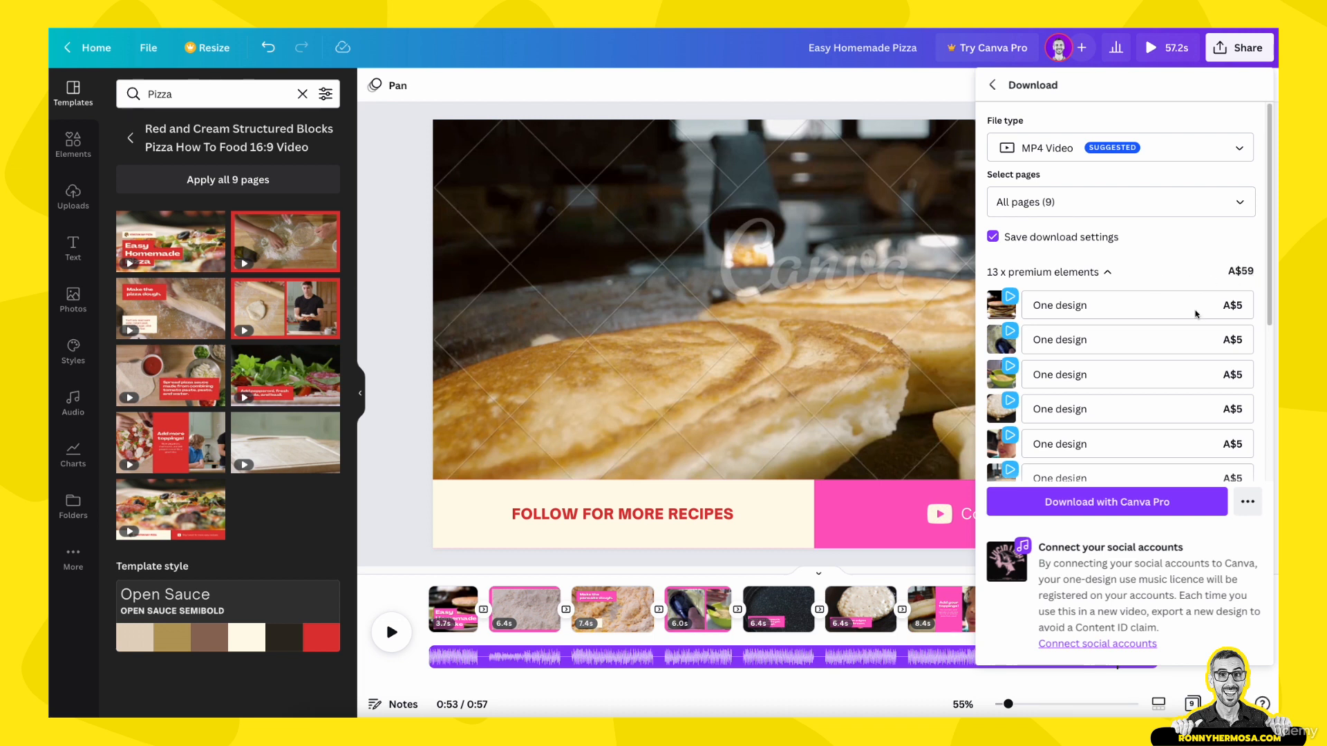
pyautogui.scroll(-5, 1196, 315)
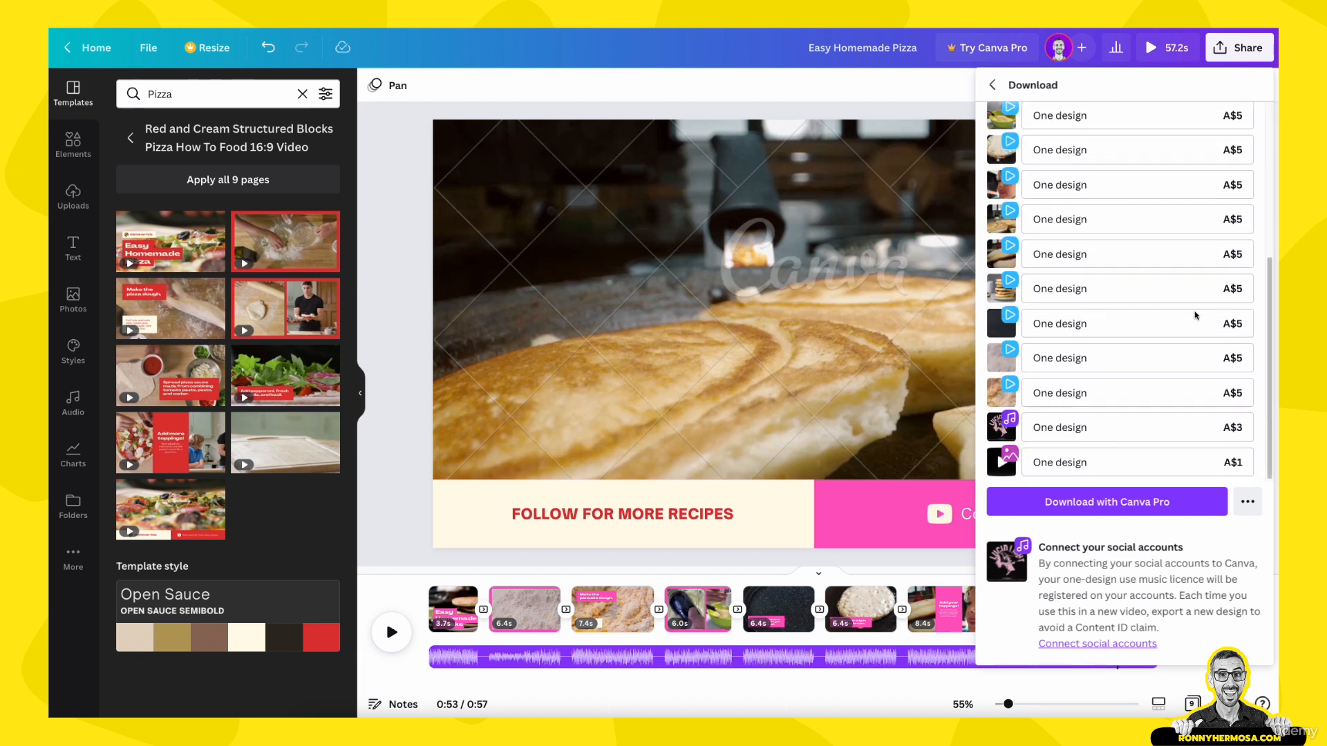
pyautogui.scroll(2, 1196, 316)
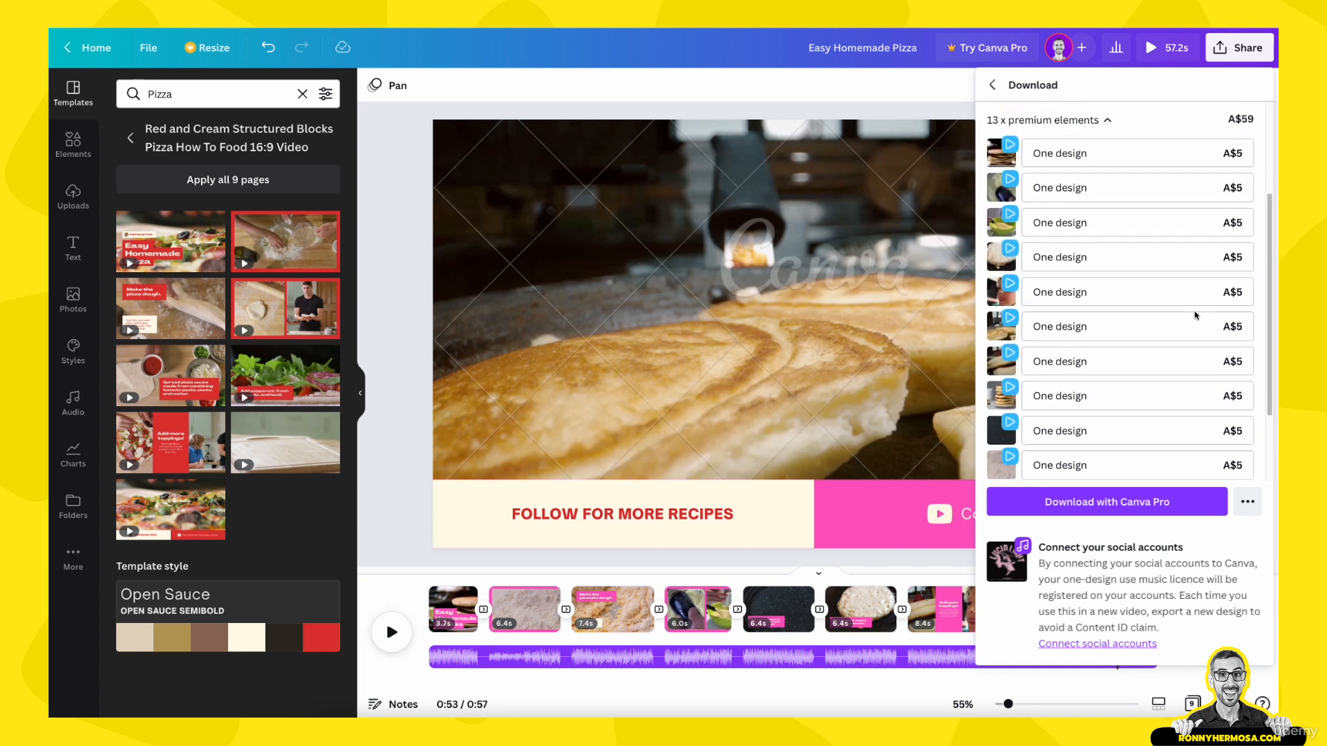
pyautogui.scroll(2, 1196, 316)
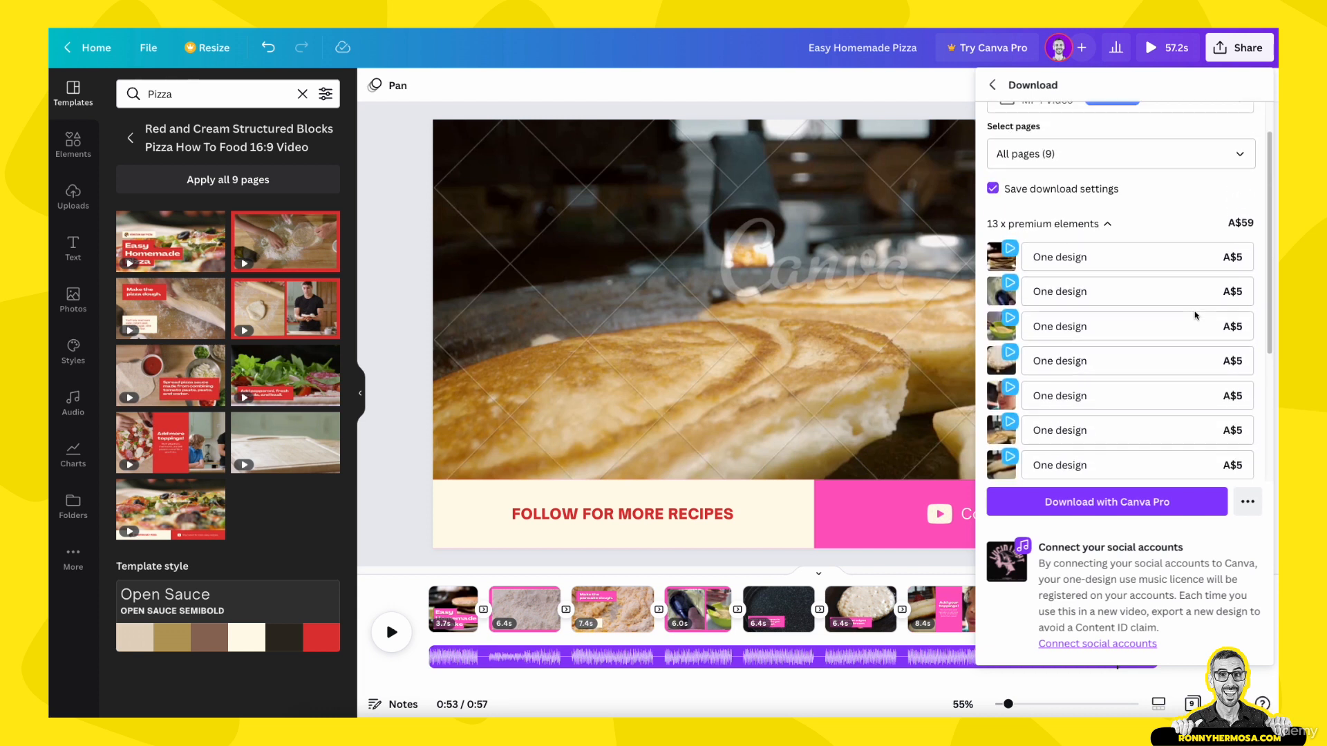
pyautogui.scroll(2, 1196, 316)
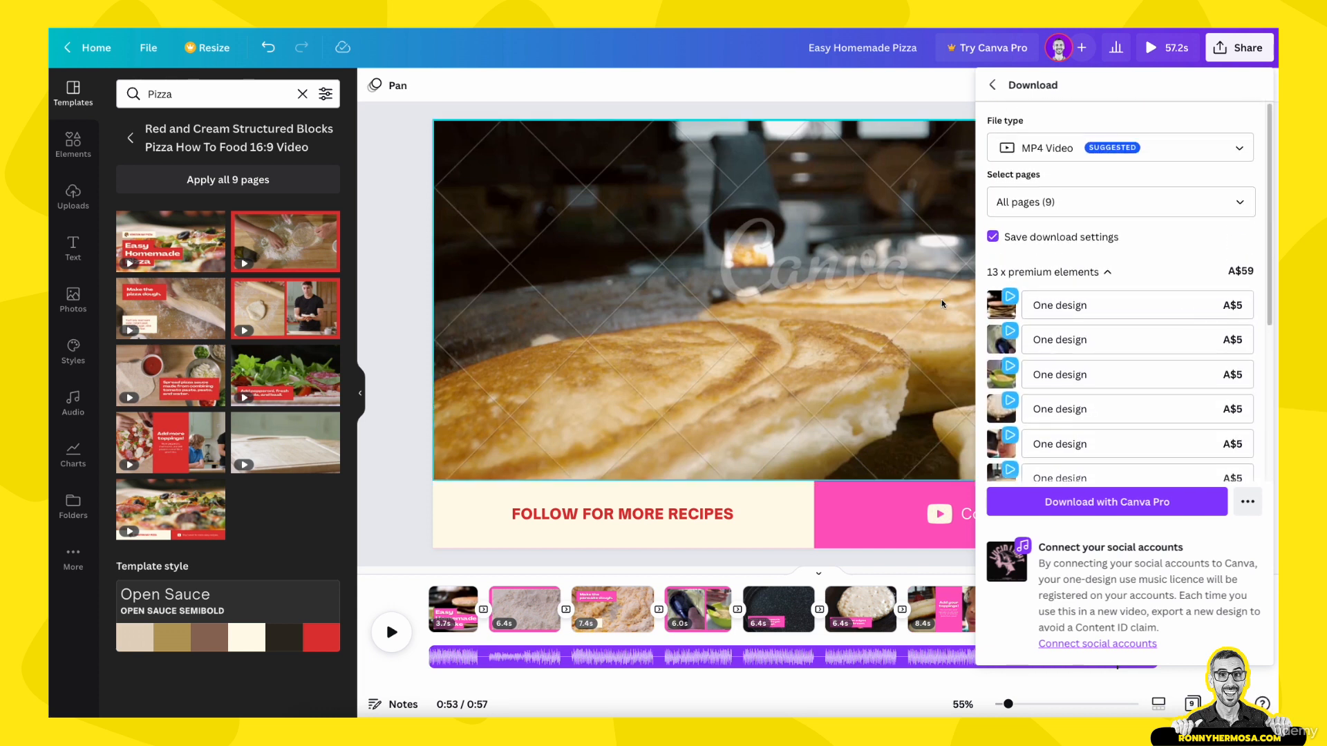
pyautogui.click(942, 304)
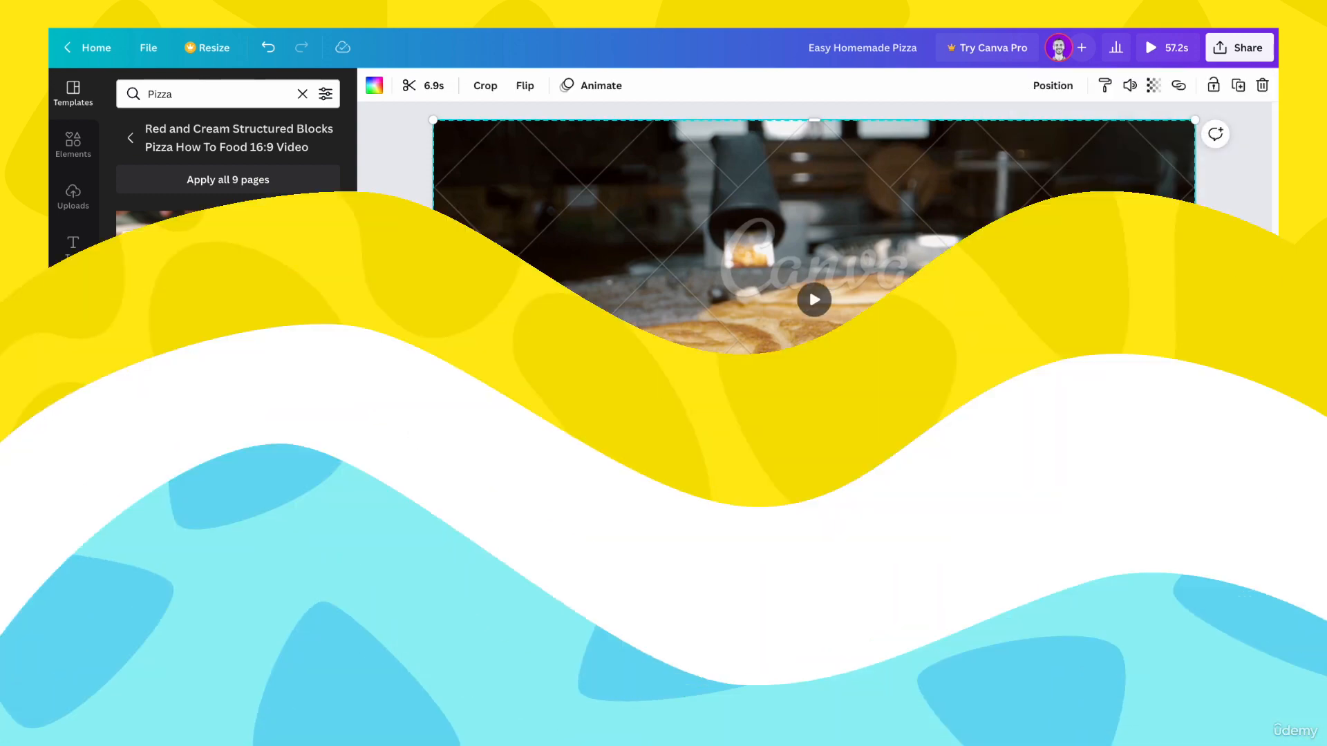